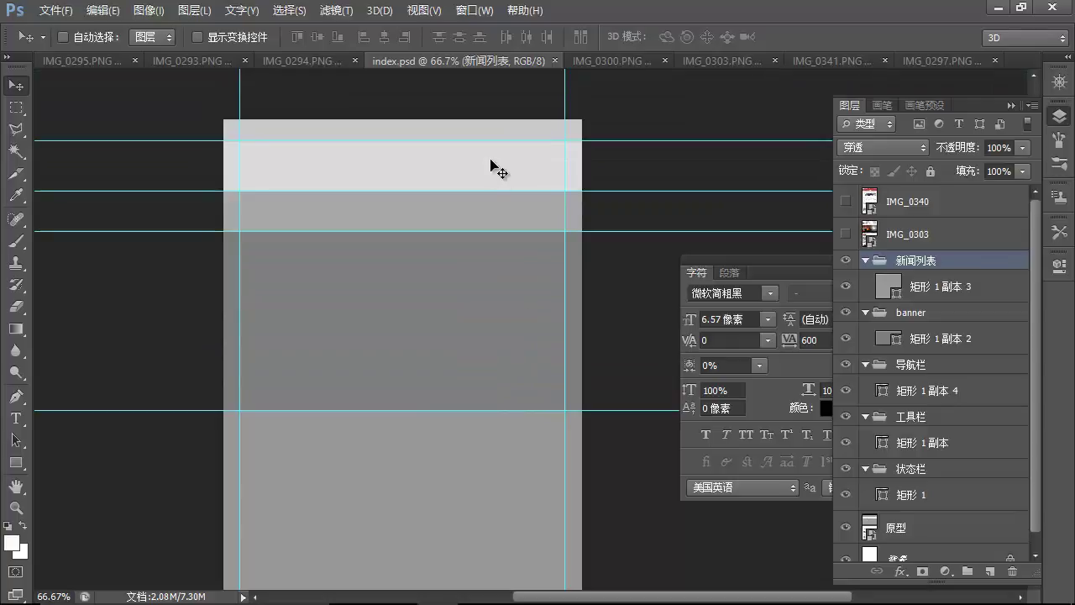
# - Place 电池.png from the 素材 folder into the 状态栏 group above 矩形 1, positioned over the status bar strip
pyautogui.keyDown('ctrl'); pyautogui.click(488, 131); pyautogui.keyUp('ctrl')
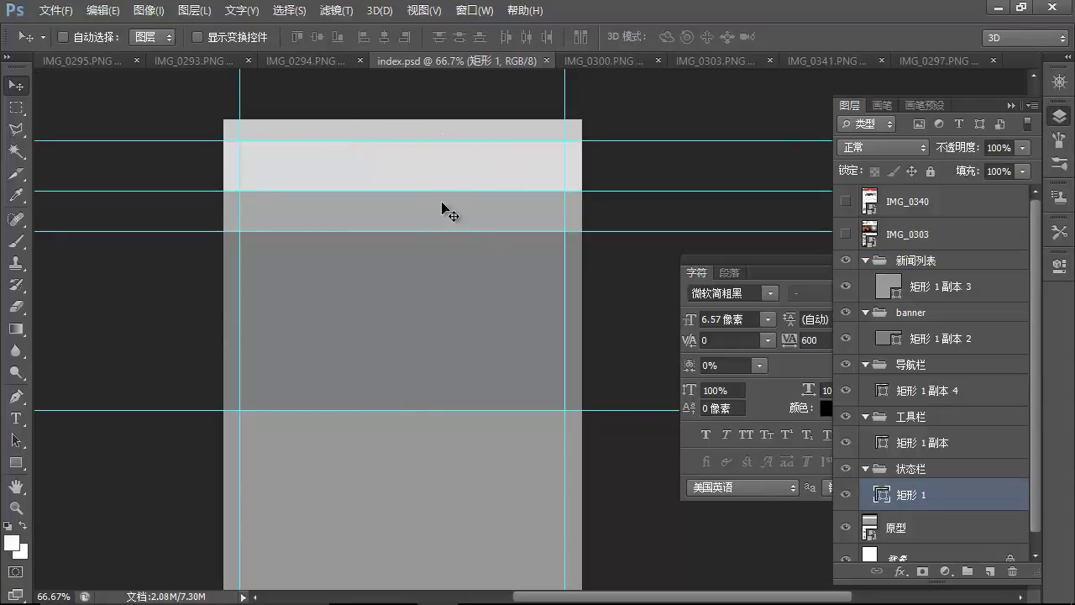
pyautogui.scroll(-5, 415, 134)
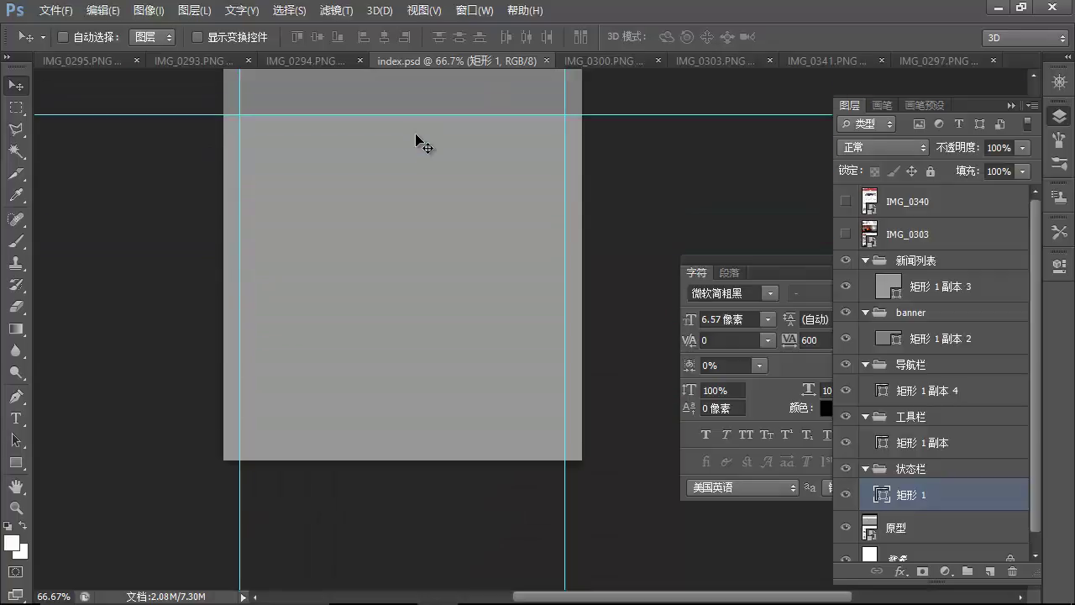
pyautogui.scroll(5, 420, 142)
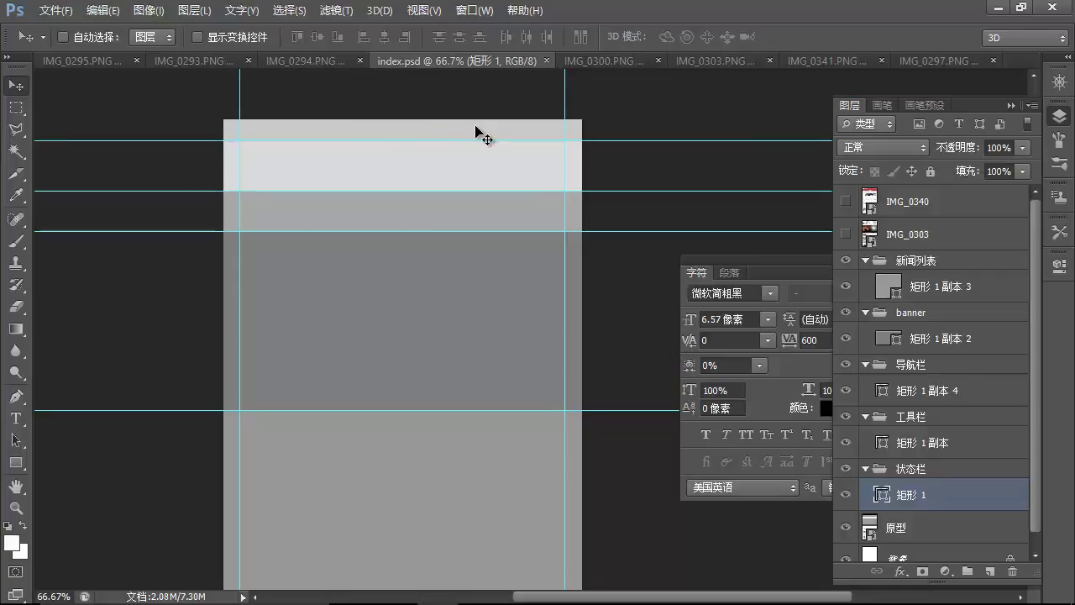
pyautogui.moveTo(480, 591)
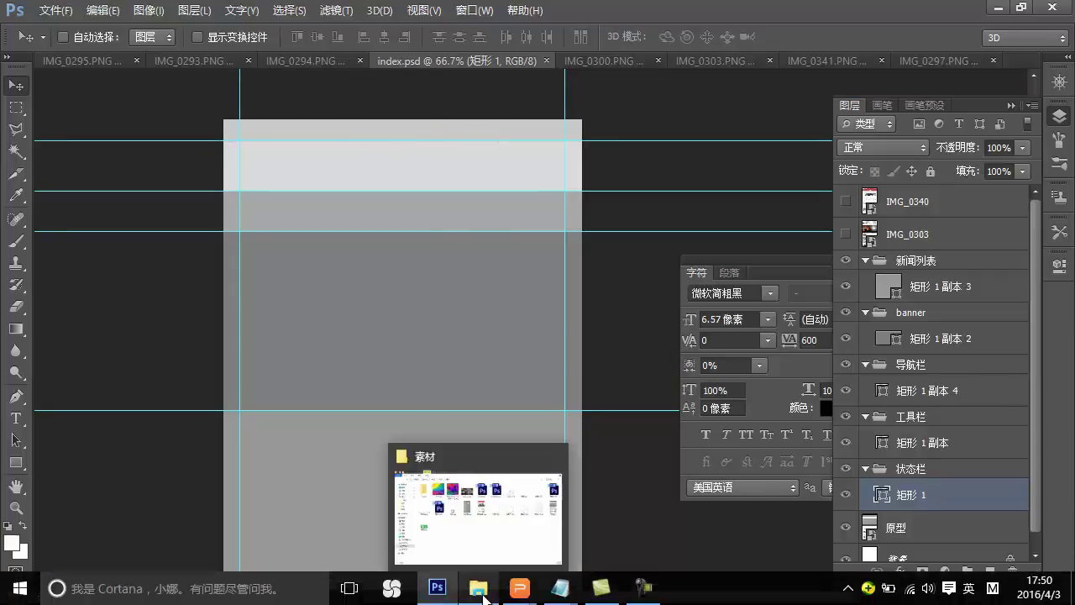
pyautogui.click(489, 553)
pyautogui.click(176, 271)
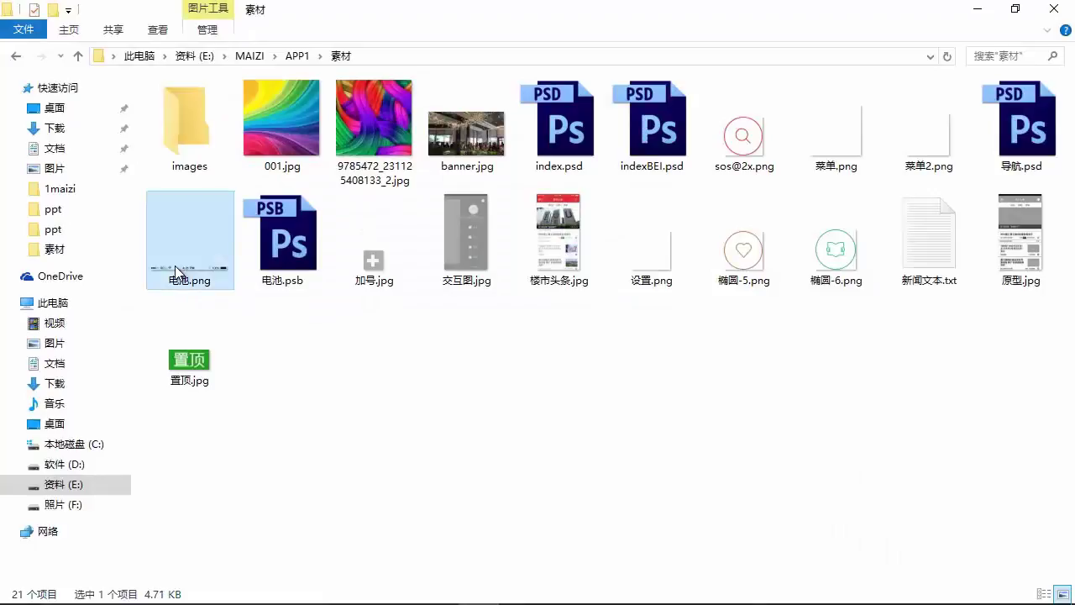
pyautogui.moveTo(177, 280); pyautogui.dragTo(470, 138)
pyautogui.moveTo(502, 334); pyautogui.dragTo(378, 132)
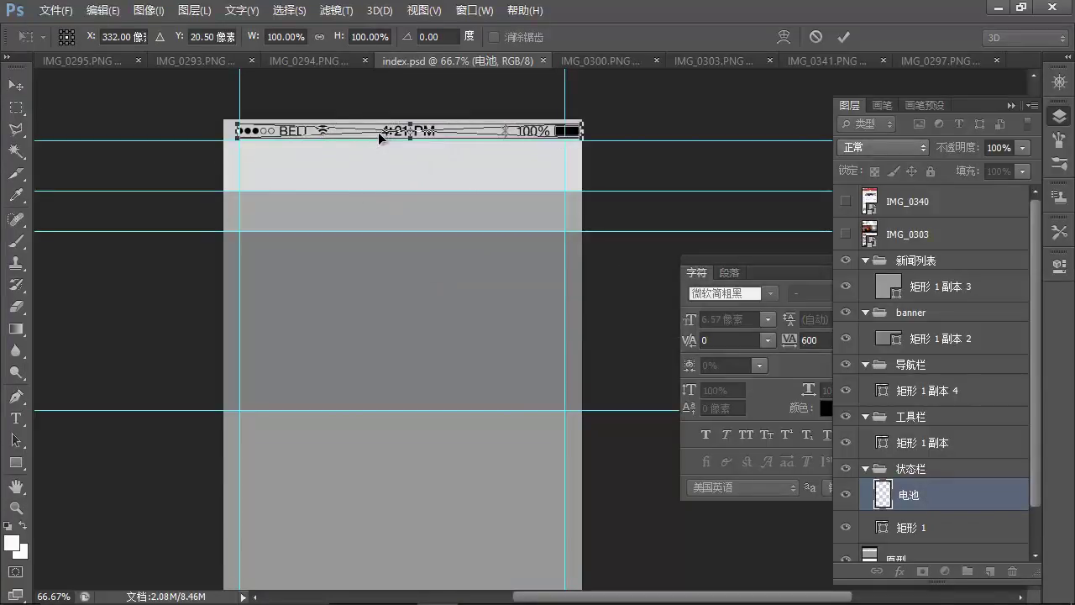
pyautogui.press('Return')
# - Center the 矩形 1 rectangle of the 状态栏 group horizontally on the canvas and clear the selection
pyautogui.scroll(-1, 1017, 460)
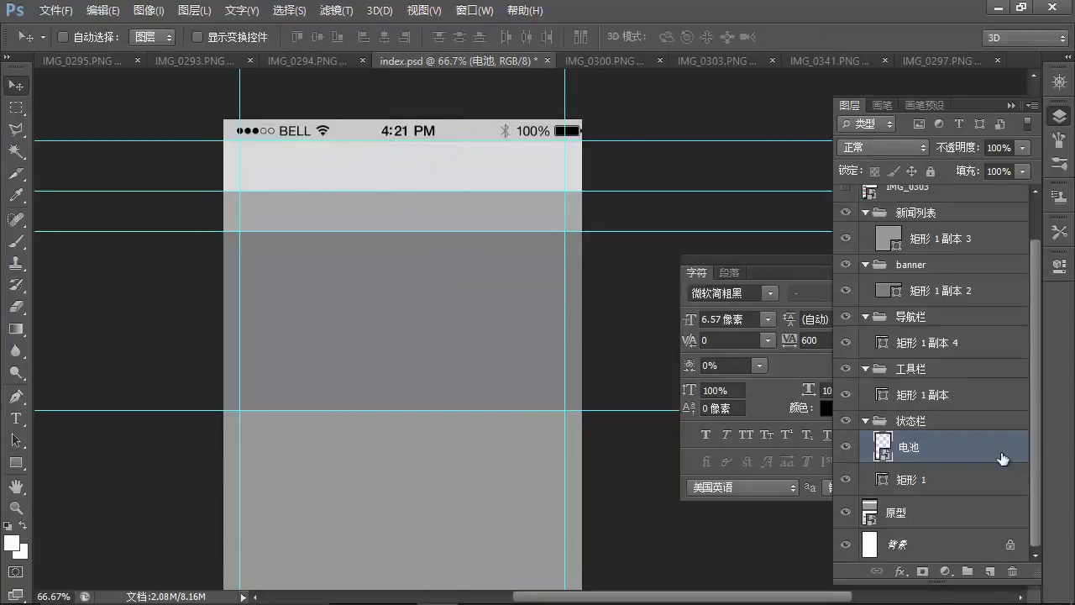
pyautogui.click(927, 483)
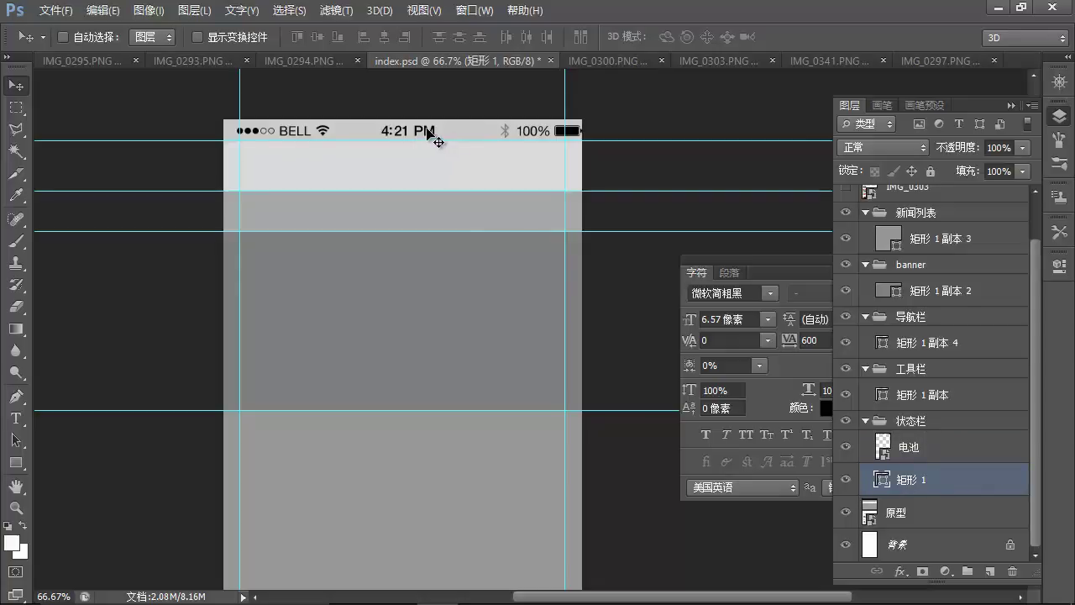
pyautogui.hotkey('ctrl', 'a')
pyautogui.click(384, 38)
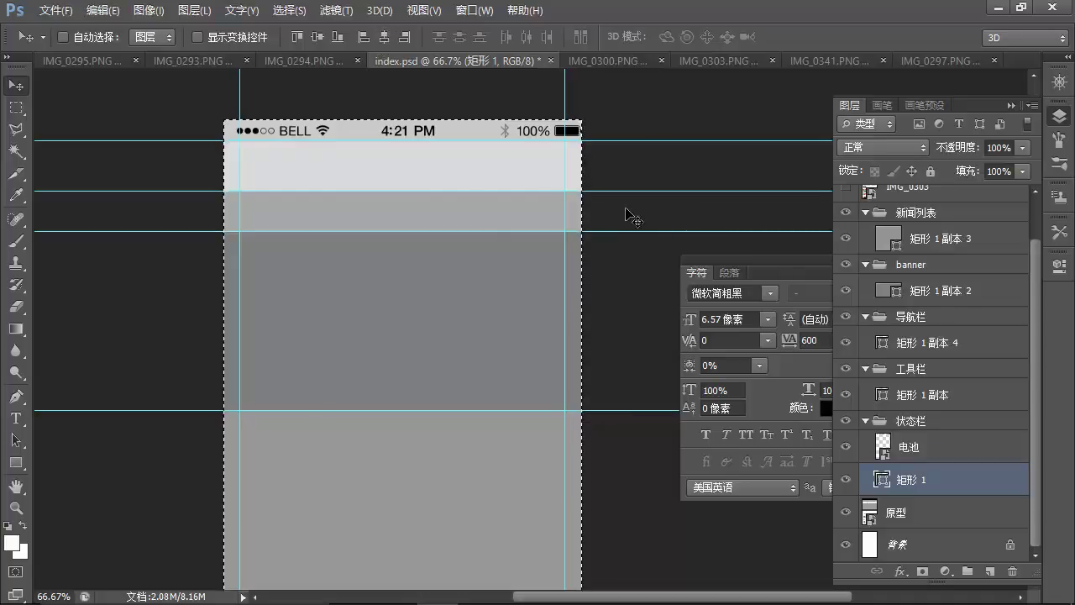
pyautogui.hotkey('ctrl', 'd')
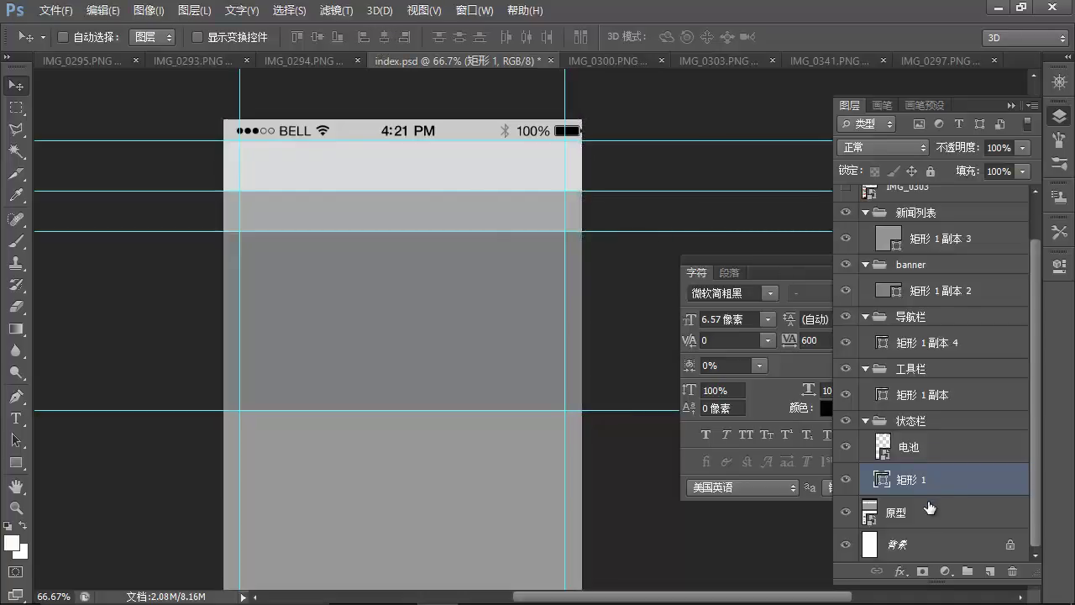
pyautogui.click(916, 519)
pyautogui.click(952, 473)
pyautogui.keyDown('shift'); pyautogui.click(944, 452); pyautogui.keyUp('shift')
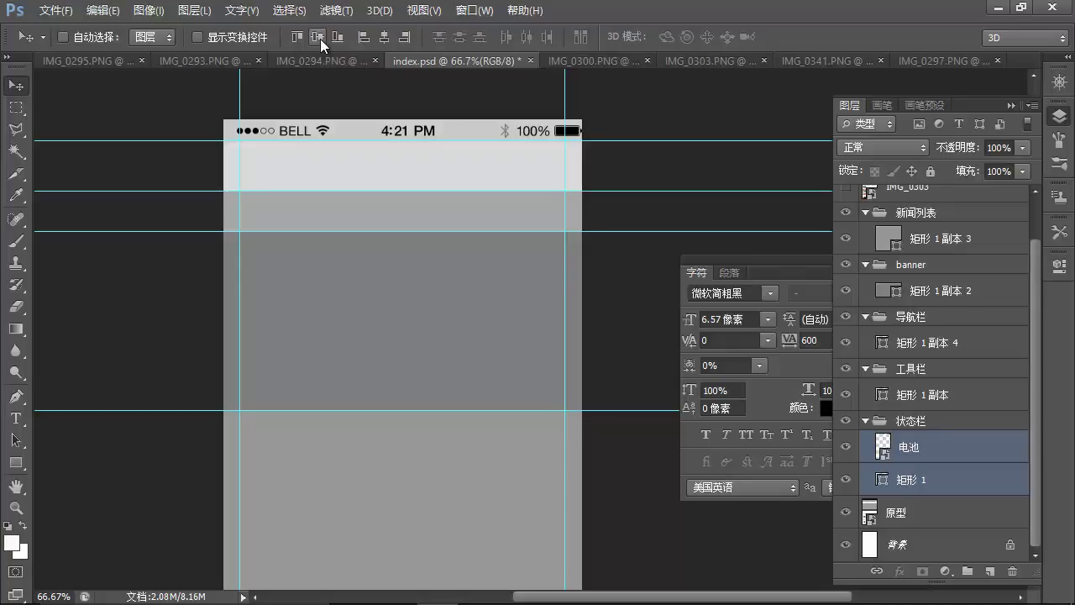
# - Center the 电池 layer horizontally on the canvas, clear the selection, and select the layer together with 矩形 1
pyautogui.click(945, 484)
pyautogui.click(916, 458)
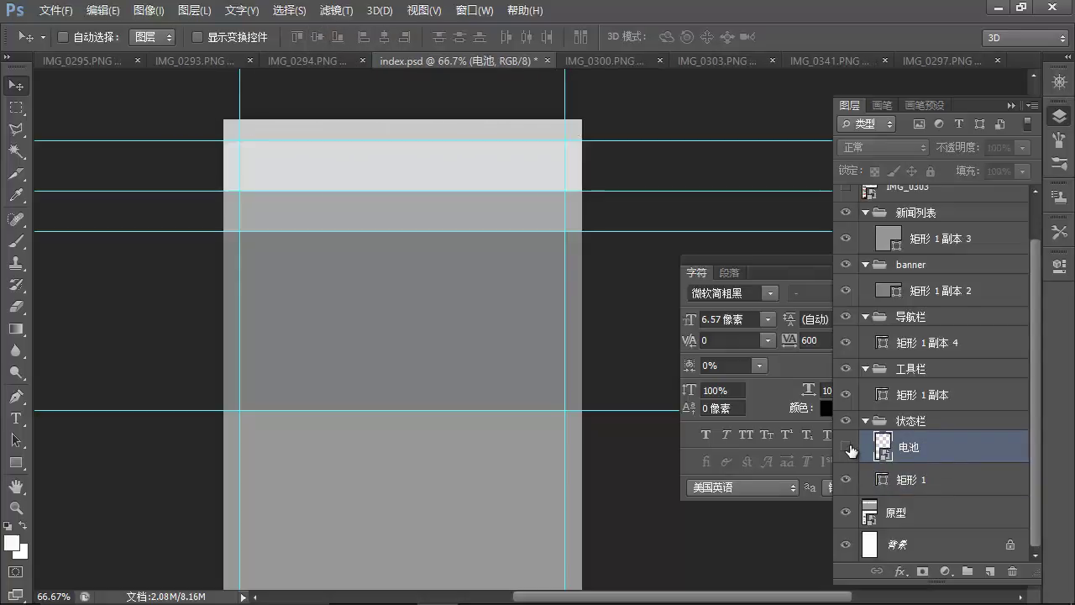
pyautogui.hotkey('ctrl', 'a')
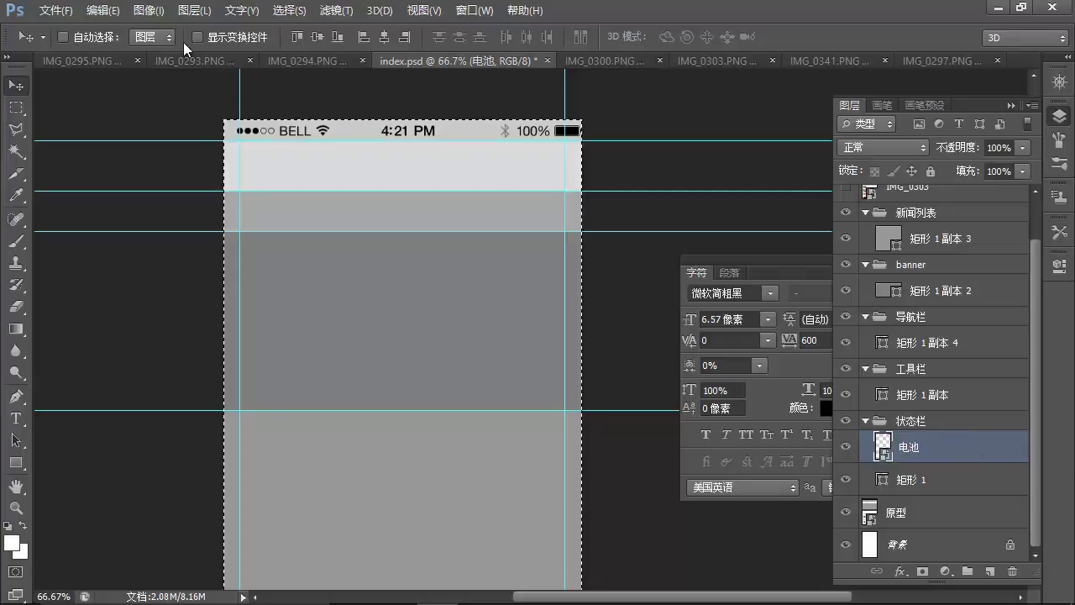
pyautogui.click(384, 37)
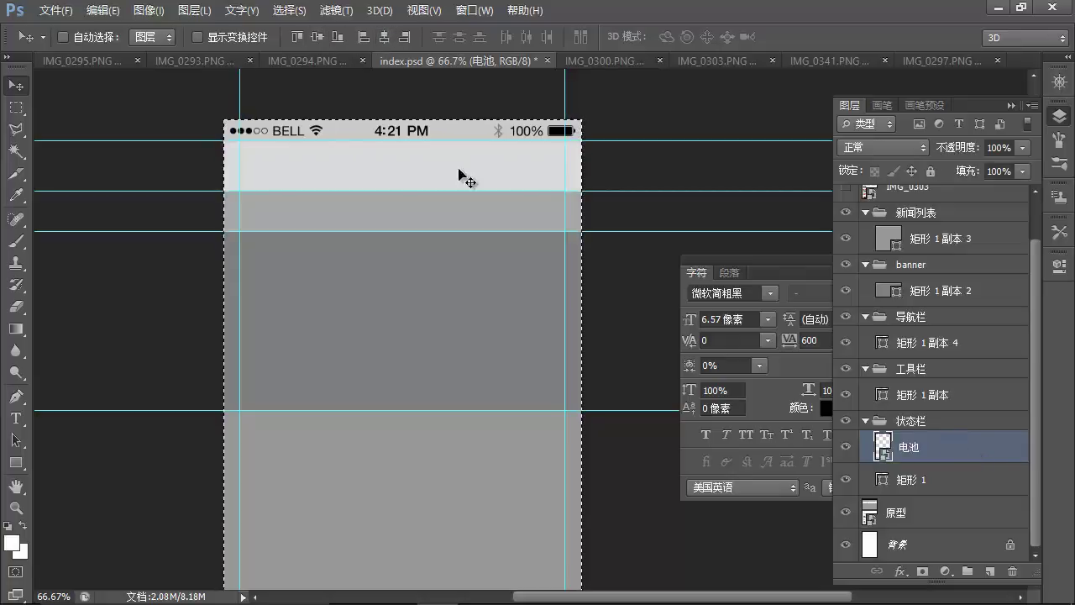
pyautogui.hotkey('ctrl', 'd')
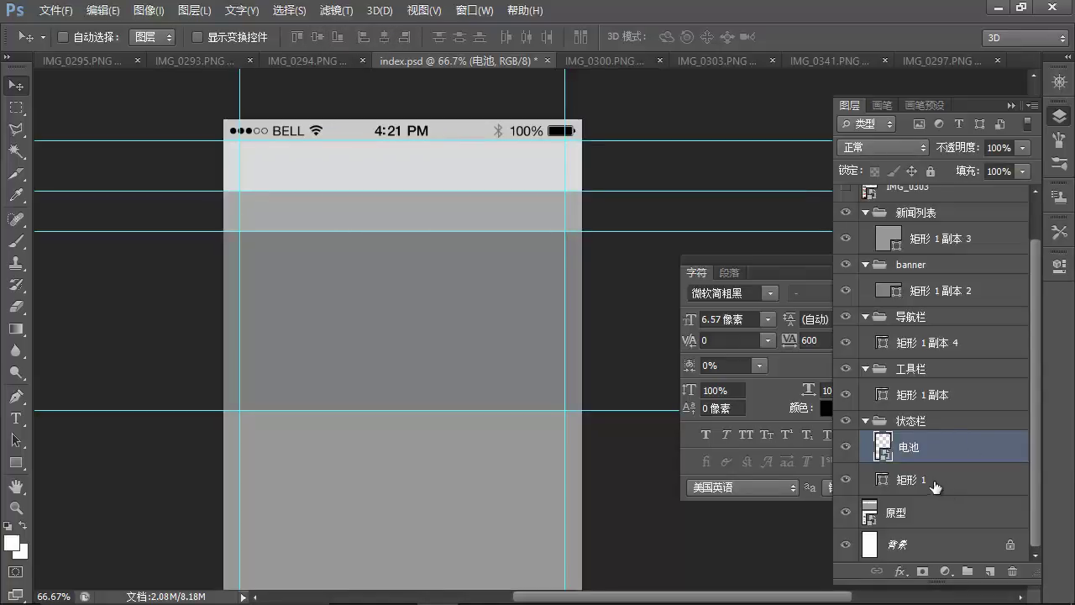
pyautogui.click(937, 484)
pyautogui.keyDown('shift'); pyautogui.click(922, 447); pyautogui.keyUp('shift')
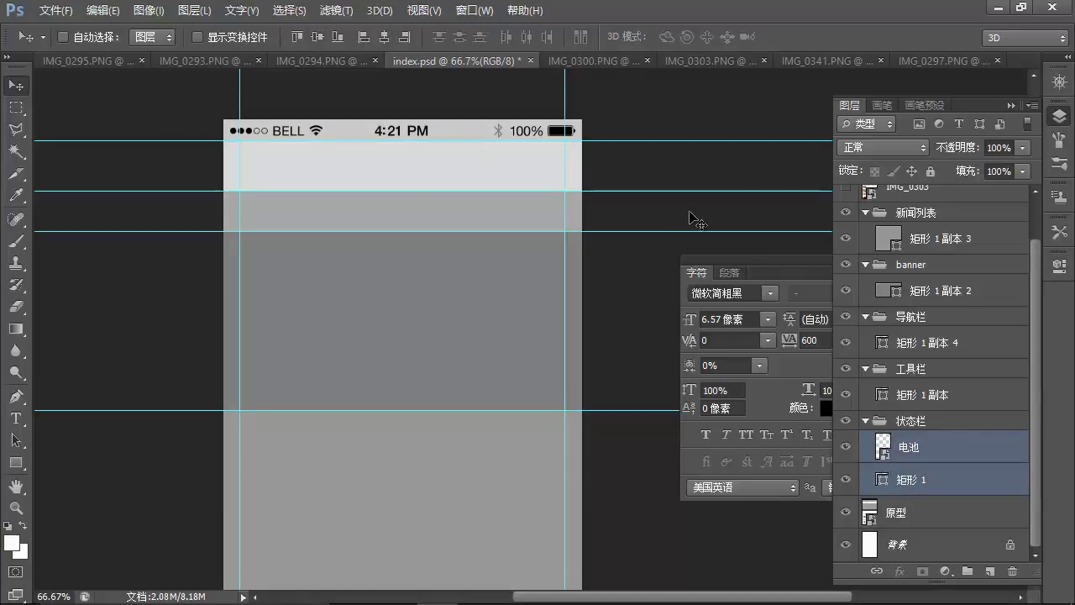
pyautogui.moveTo(471, 344); pyautogui.dragTo(510, 256)
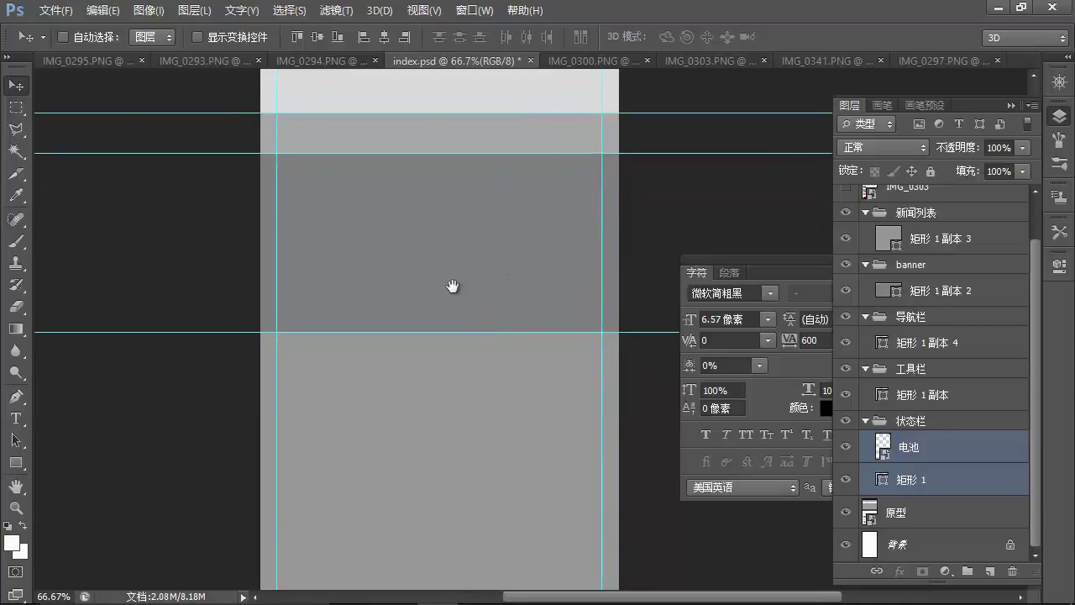
pyautogui.moveTo(470, 200); pyautogui.dragTo(453, 295)
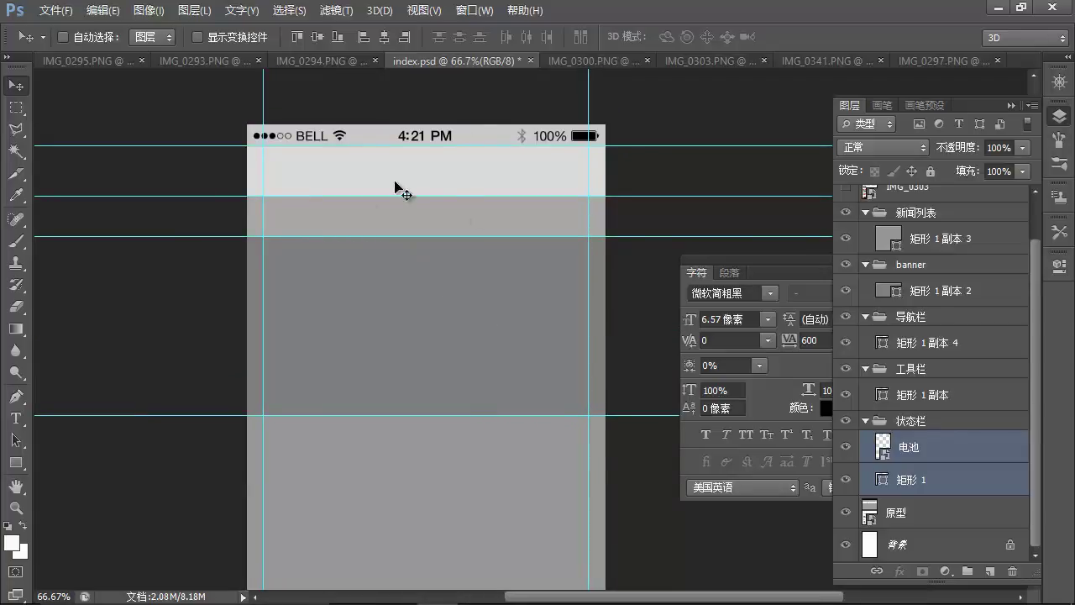
pyautogui.moveTo(427, 339); pyautogui.dragTo(379, 254)
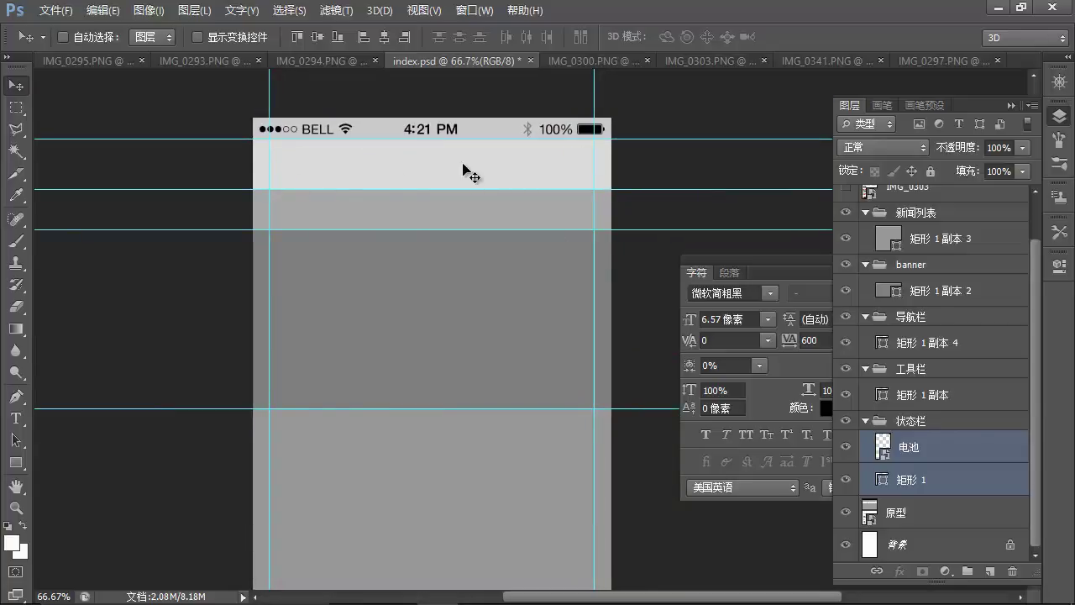
pyautogui.scroll(-5, 466, 342)
pyautogui.scroll(4, 466, 342)
# - Move the 原型 wireframe layer to the top of the layer stack and keep it visible
pyautogui.scroll(2, 946, 305)
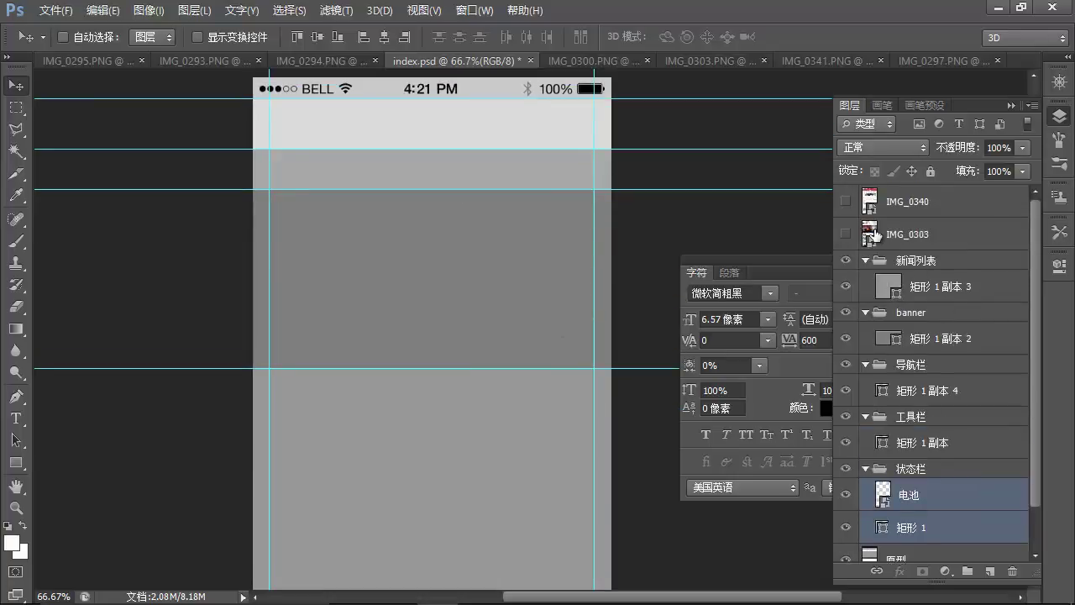
pyautogui.scroll(-2, 997, 479)
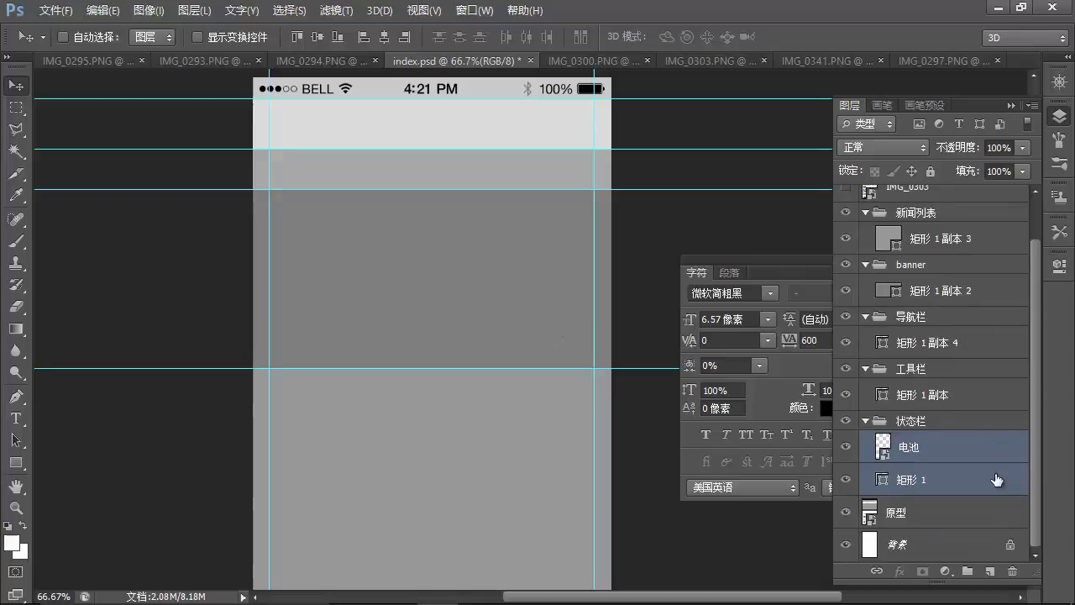
pyautogui.click(914, 512)
pyautogui.click(847, 512)
pyautogui.moveTo(944, 511); pyautogui.dragTo(938, 202)
pyautogui.click(846, 201)
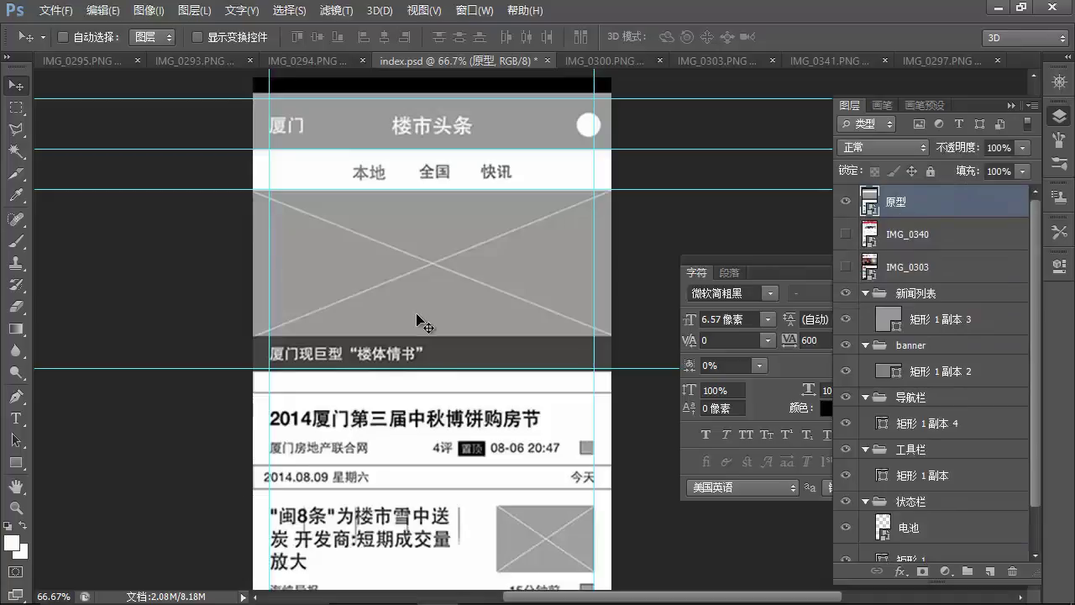
# - Examine the 原型 wireframe's layout, from the header and category tabs through the banner to the news list
pyautogui.scroll(-2, 421, 317)
pyautogui.scroll(3, 420, 314)
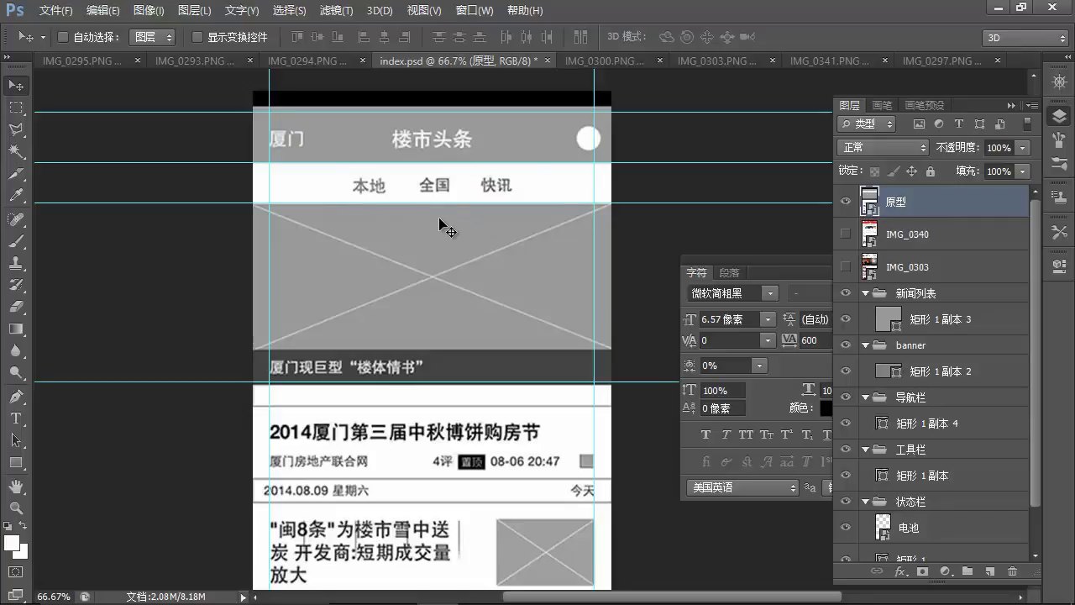
pyautogui.scroll(-5, 492, 234)
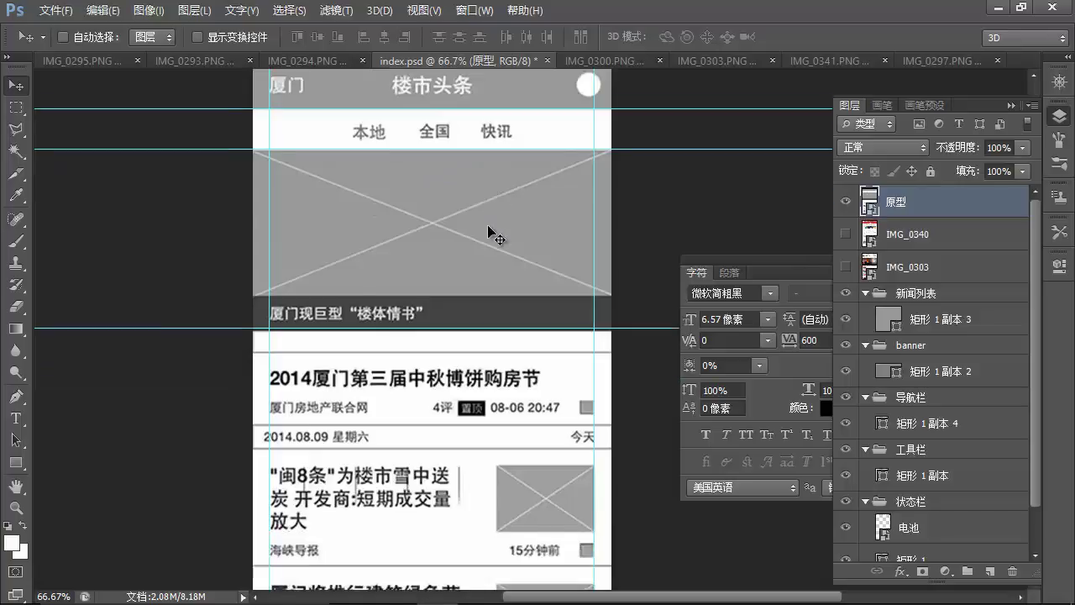
pyautogui.scroll(-2, 490, 227)
pyautogui.scroll(6, 492, 225)
pyautogui.scroll(1, 492, 234)
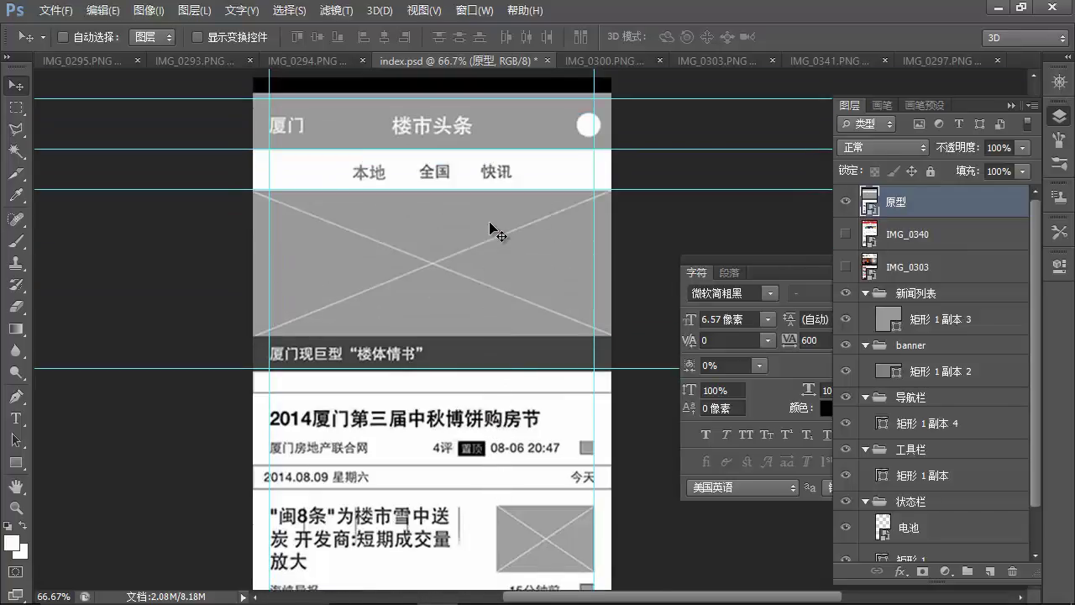
pyautogui.scroll(-4, 492, 232)
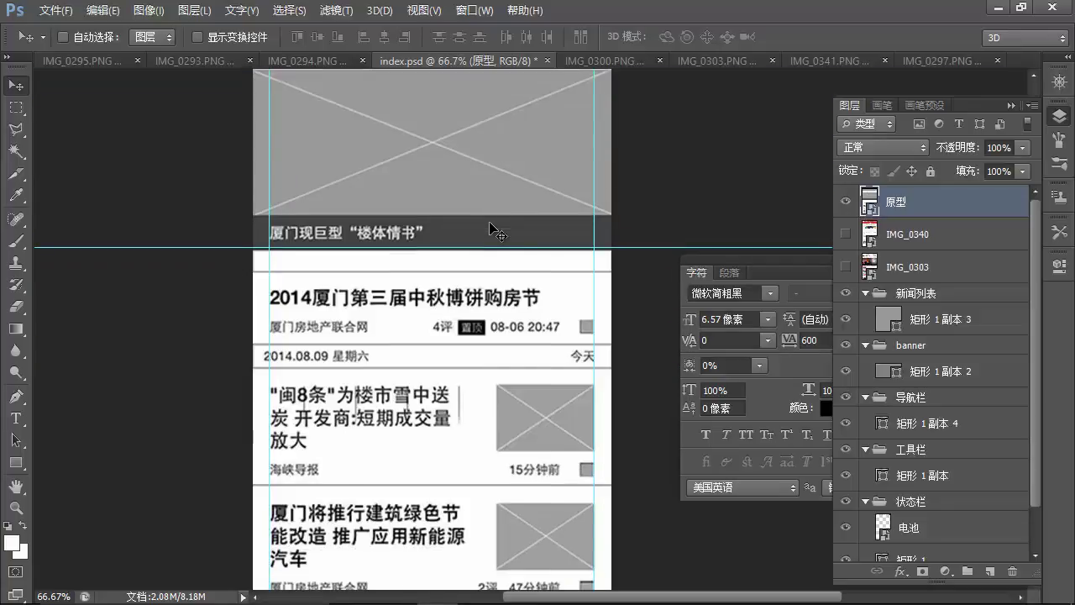
pyautogui.scroll(2, 492, 232)
pyautogui.scroll(2, 490, 223)
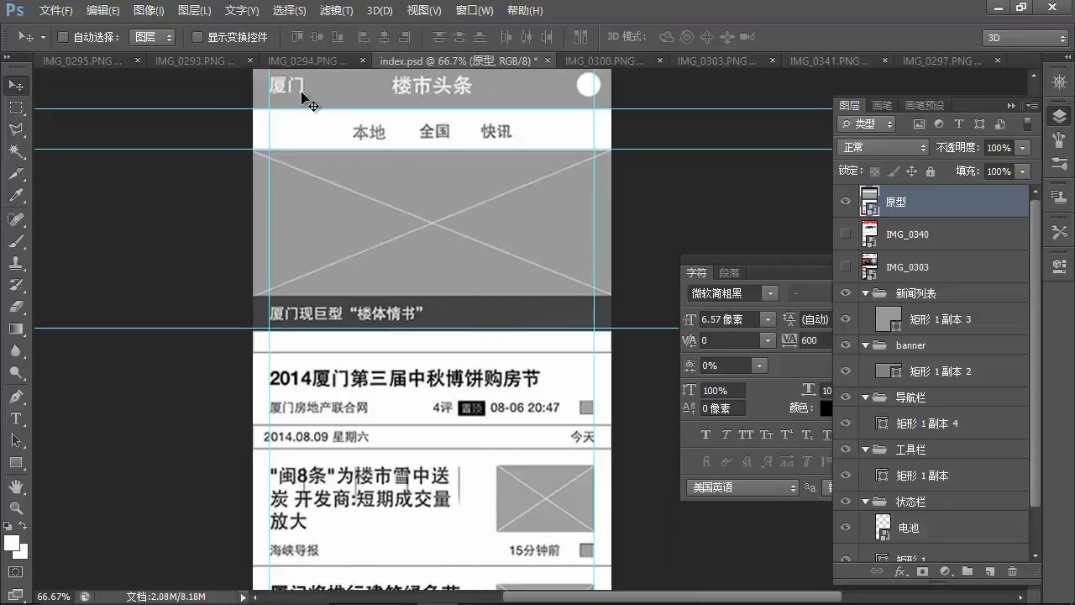
pyautogui.scroll(3, 467, 126)
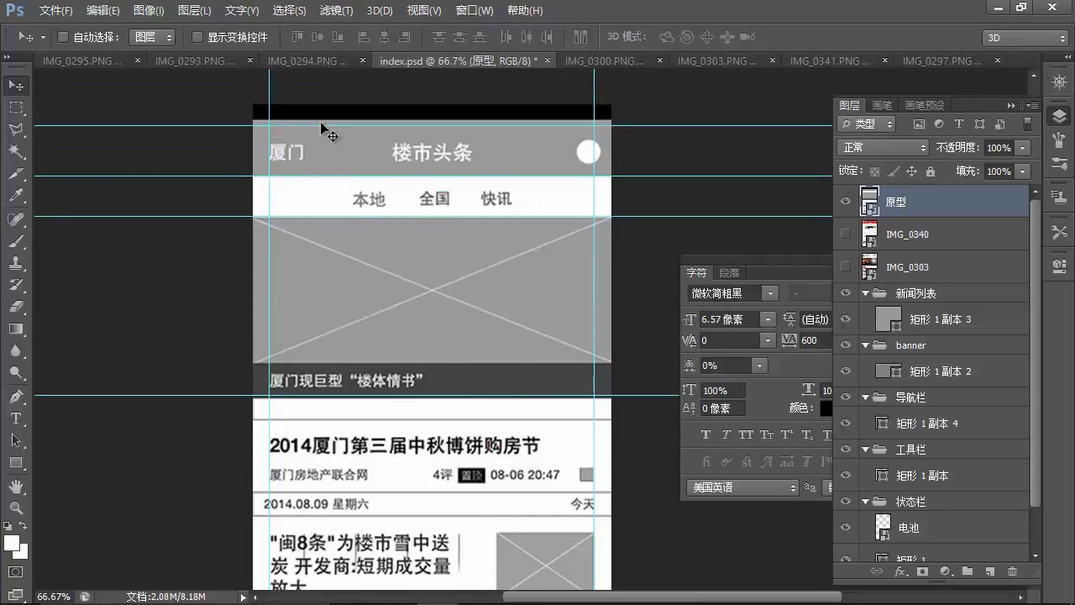
pyautogui.scroll(-2, 367, 470)
pyautogui.scroll(2, 334, 206)
pyautogui.scroll(-2, 405, 393)
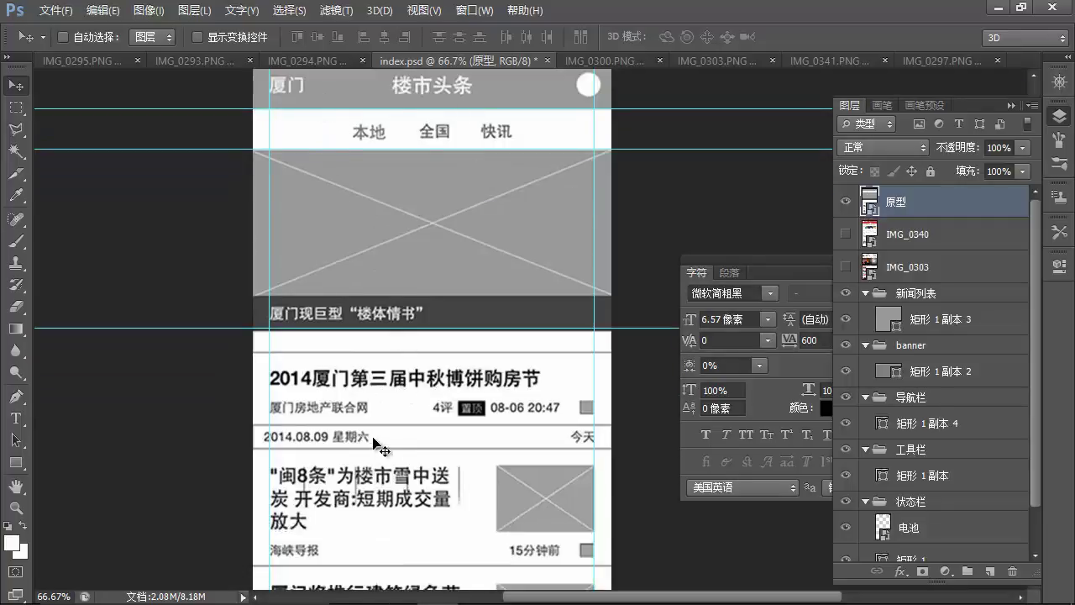
pyautogui.scroll(-2, 374, 475)
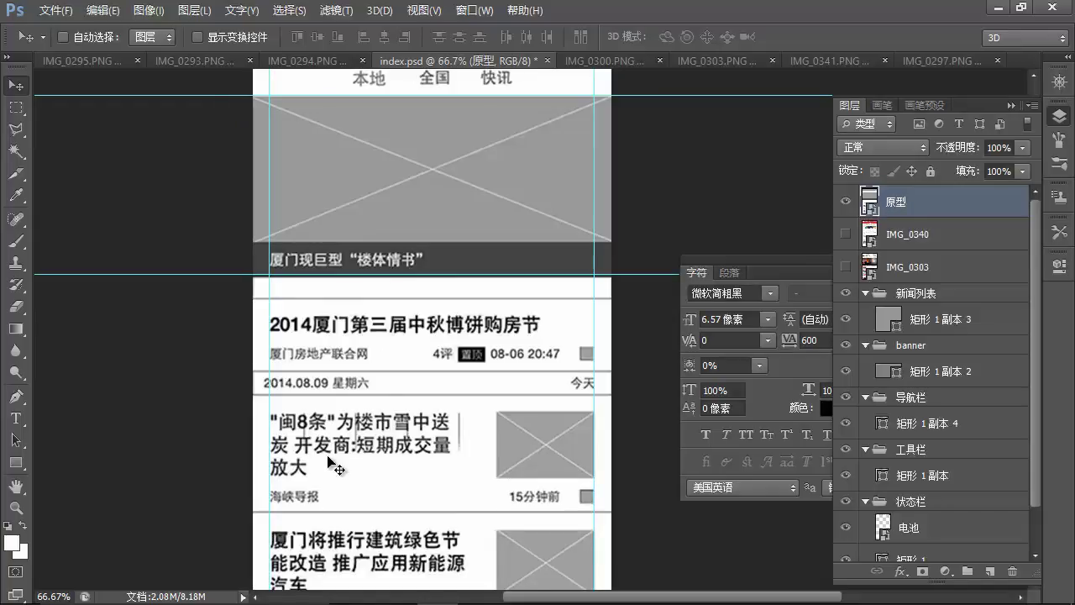
pyautogui.scroll(-2, 395, 445)
pyautogui.scroll(6, 392, 437)
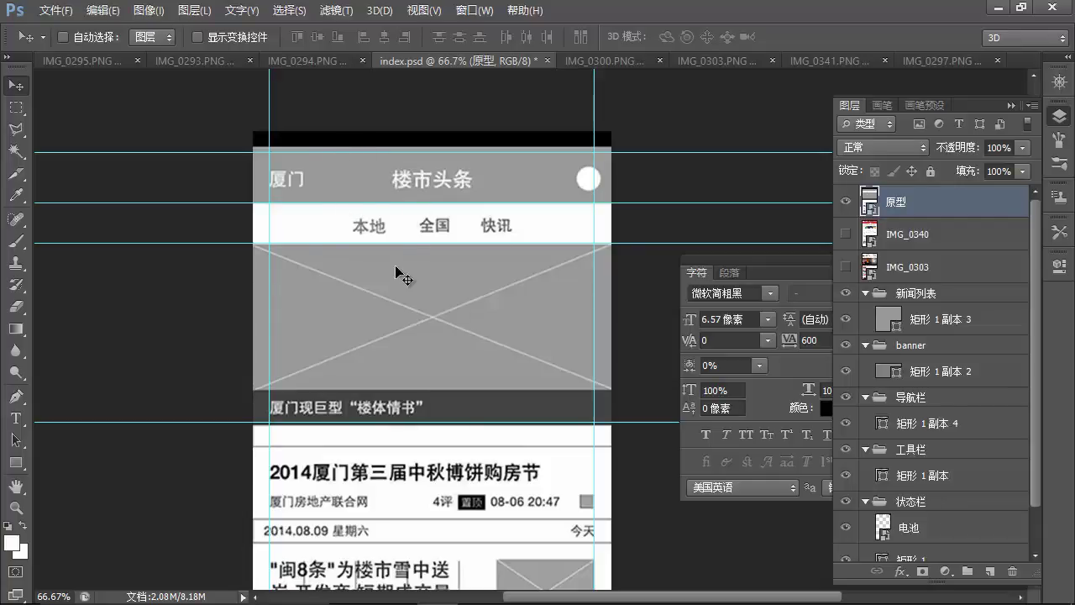
pyautogui.scroll(-2, 450, 369)
pyautogui.scroll(-3, 433, 431)
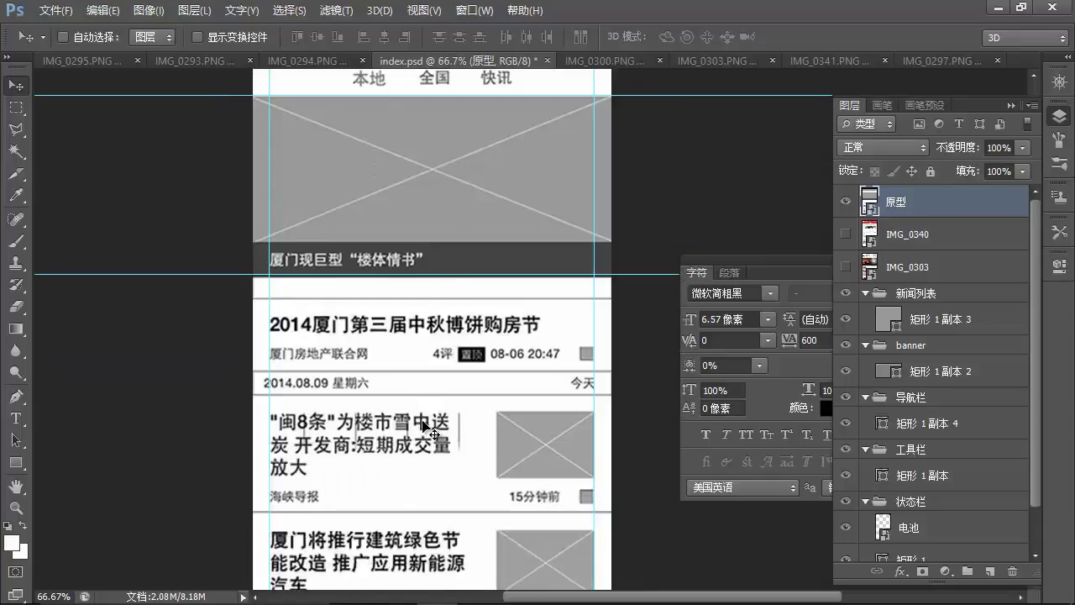
pyautogui.scroll(6, 429, 429)
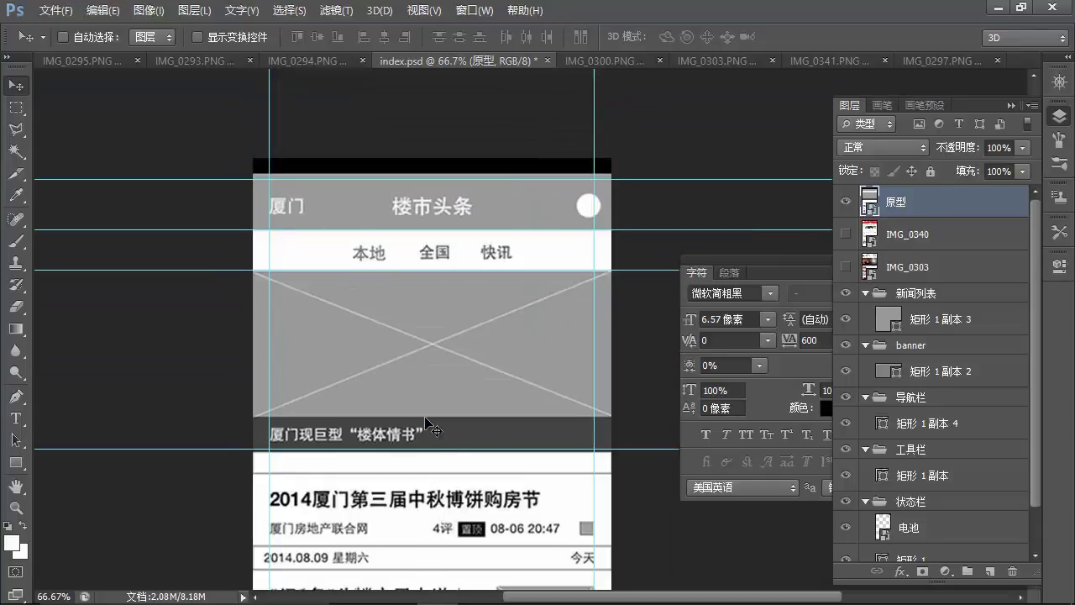
pyautogui.scroll(-2, 426, 423)
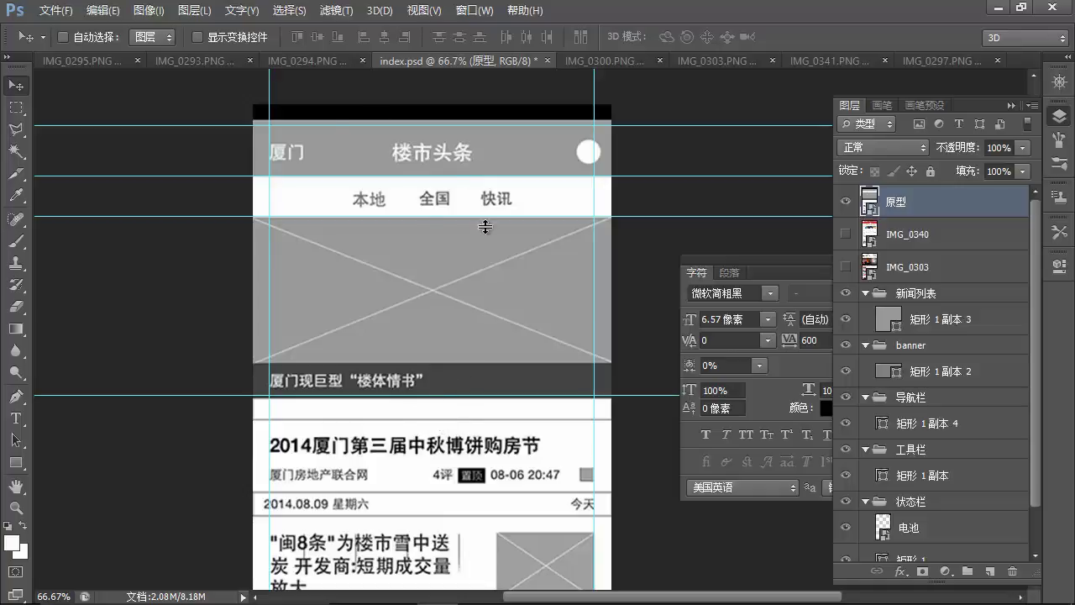
pyautogui.scroll(-1, 469, 328)
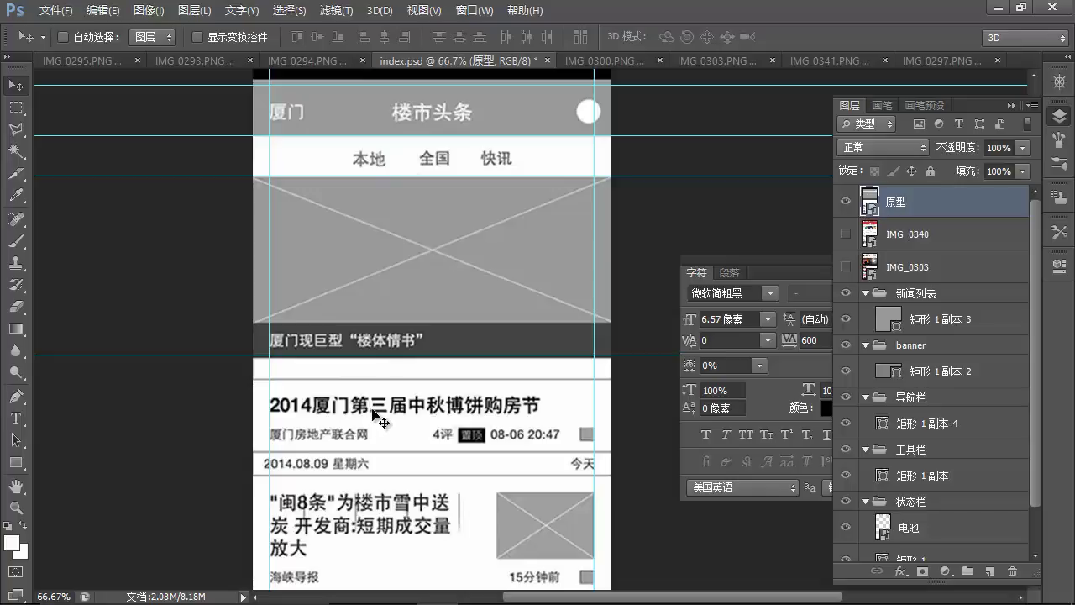
# - Hide the 原型 wireframe layer and select the 矩形 1 副本 rectangle in the 工具栏 group
pyautogui.scroll(1, 477, 333)
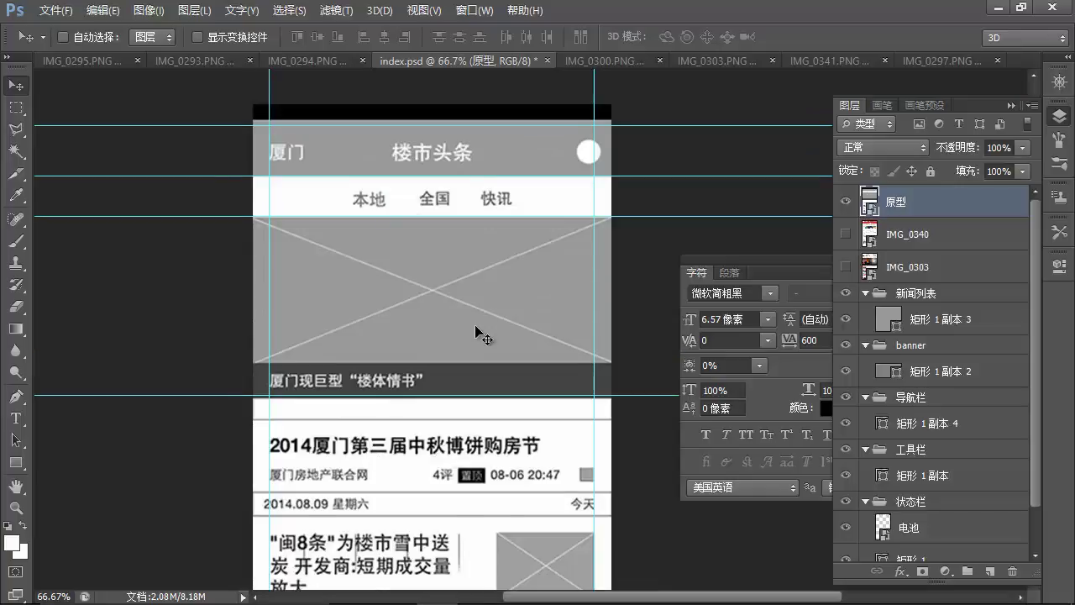
pyautogui.click(846, 202)
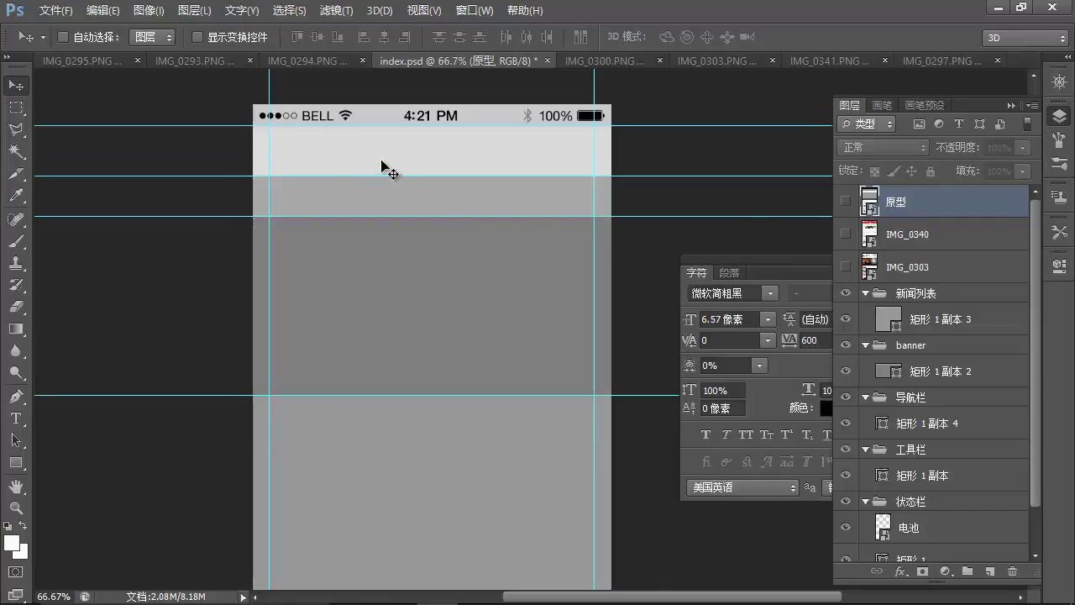
pyautogui.keyDown('ctrl'); pyautogui.click(330, 165); pyautogui.keyUp('ctrl')
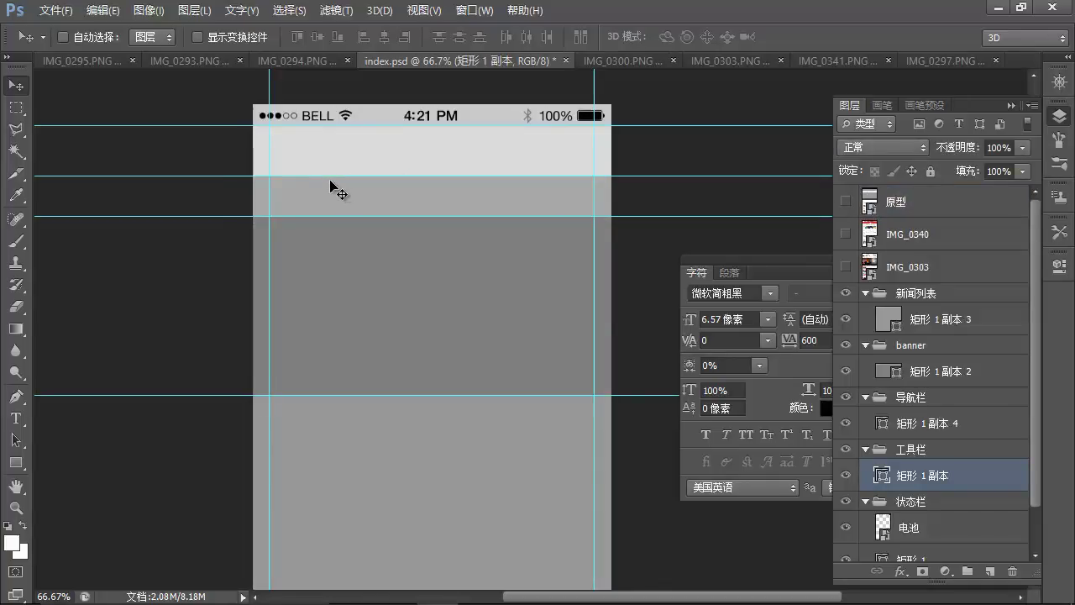
# - Add a horizontal text layer reading XIAM near the left end of the toolbar area
pyautogui.press('t')
pyautogui.click(258, 149)
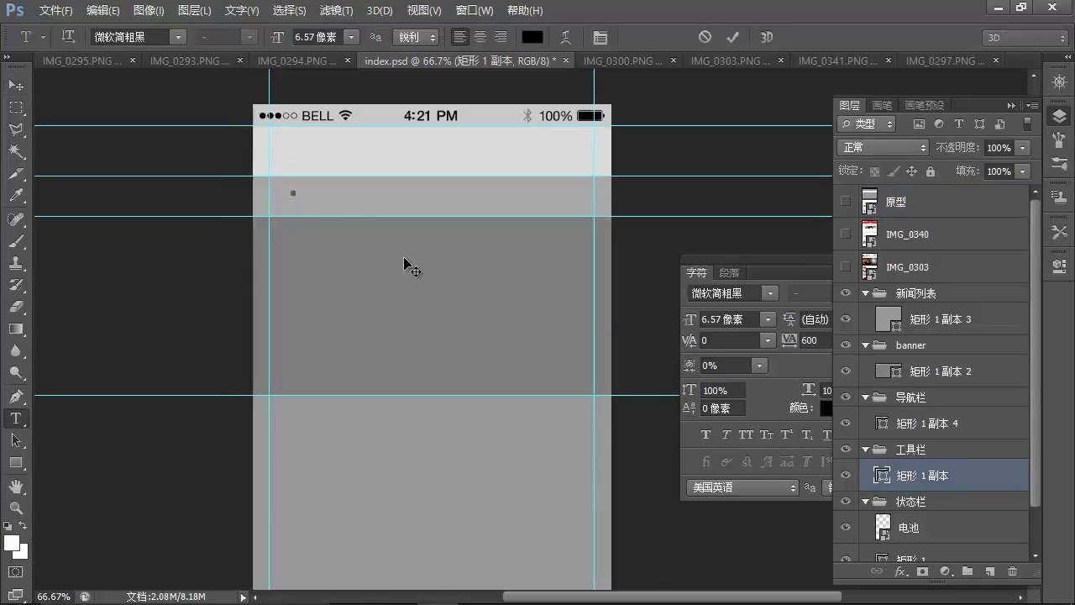
pyautogui.write('XIAM')
pyautogui.hotkey('ctrl', '+')
pyautogui.hotkey('ctrl', '+')
pyautogui.hotkey('ctrl', '+')
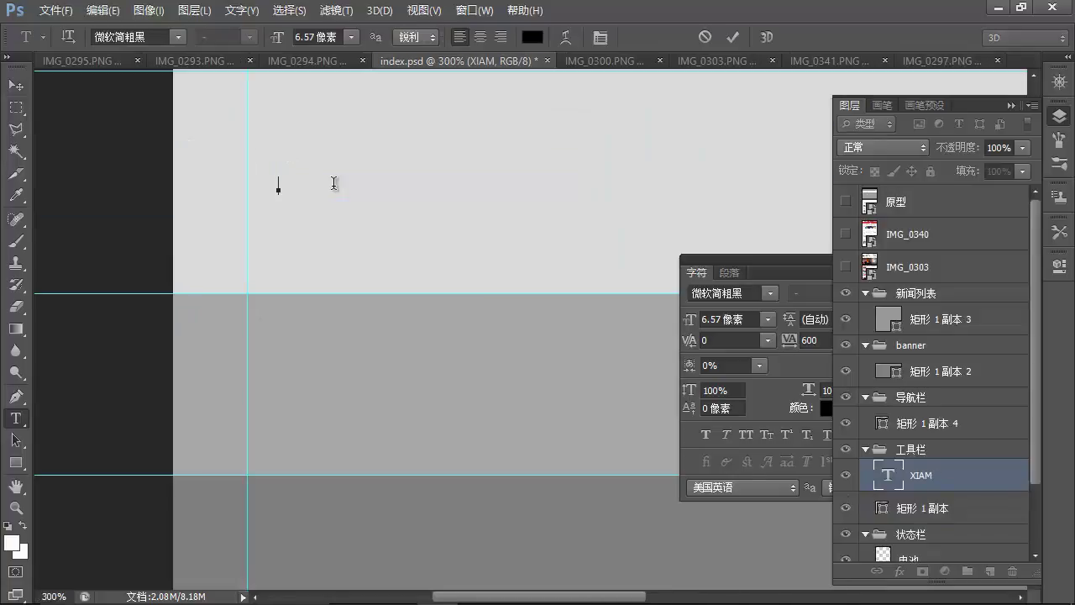
pyautogui.write('amen')
pyautogui.press('BackSpace')
pyautogui.press('Escape')
pyautogui.hotkey('ctrl', 'Return')
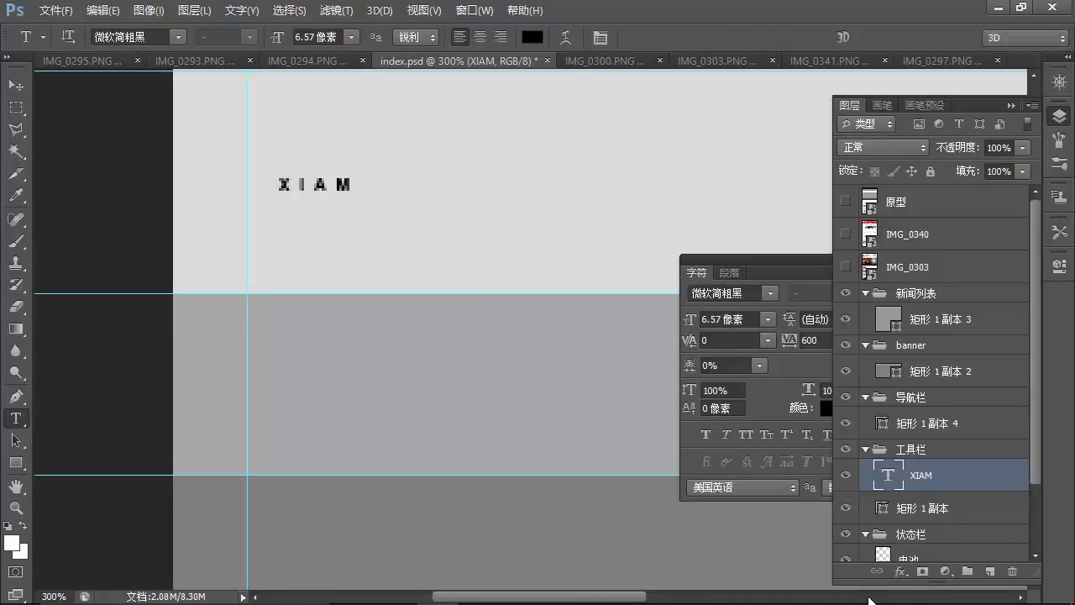
# - Switch the input method to 搜狗拼音输入法 and replace the XIAM text with 厦门
pyautogui.click(993, 596)
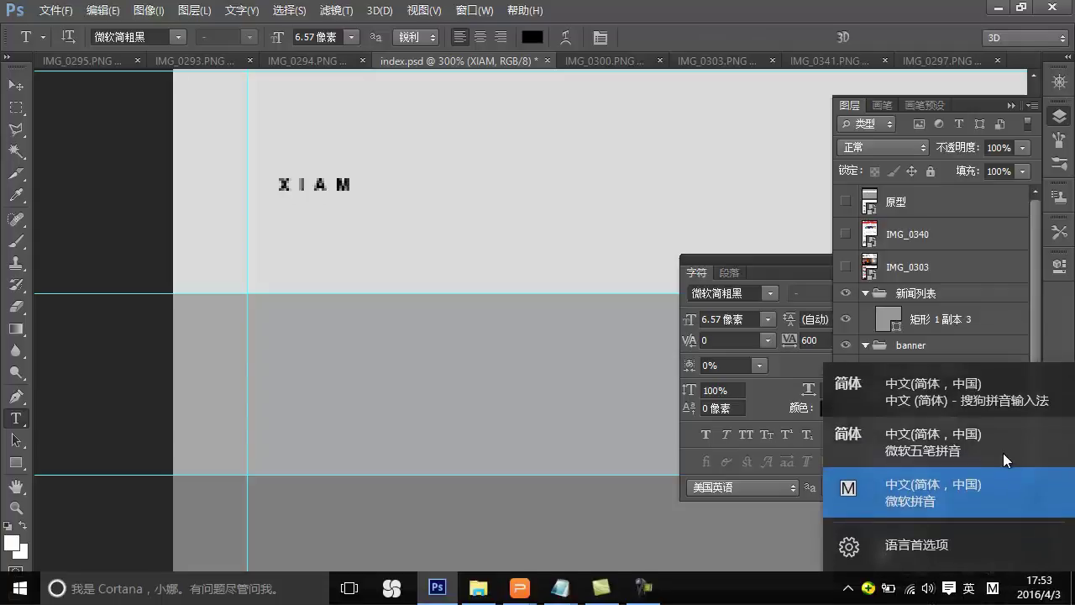
pyautogui.click(971, 406)
pyautogui.click(283, 180)
pyautogui.doubleClick(289, 176)
pyautogui.write('xiamen')
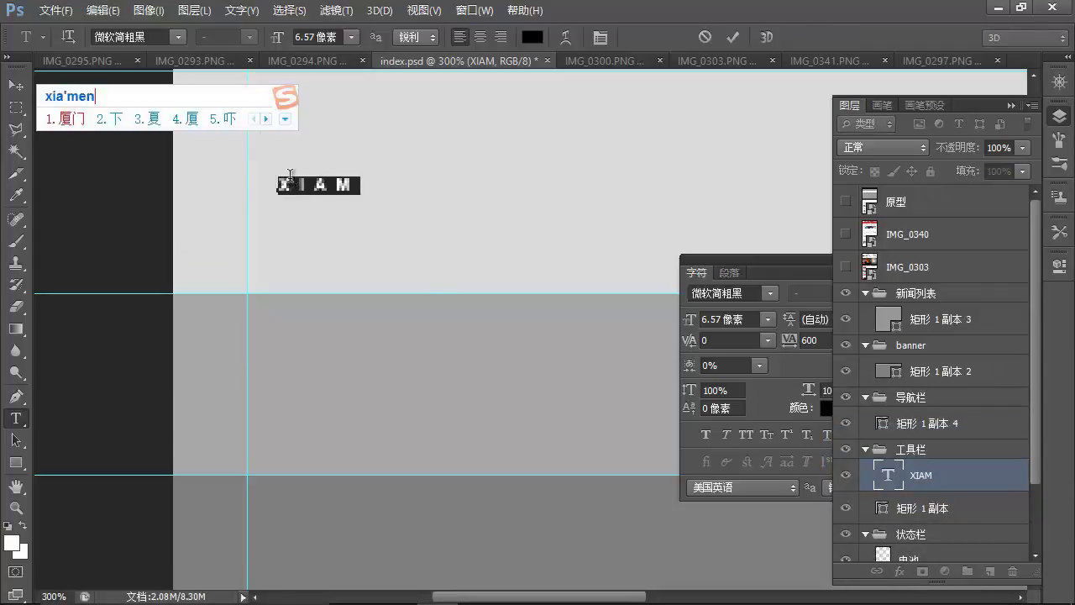
pyautogui.press('space')
pyautogui.hotkey('ctrl', 'Return')
# - Move the 厦门 text about 13 px left and 3 px up to the left guide, and switch the input method to 微软拼音
pyautogui.write('v')
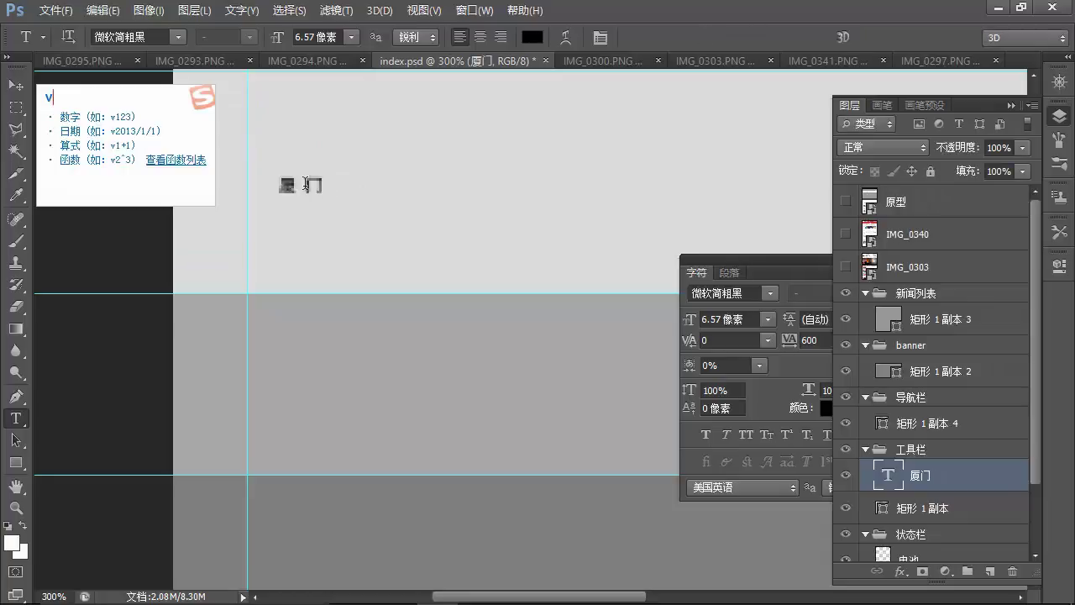
pyautogui.write('vv')
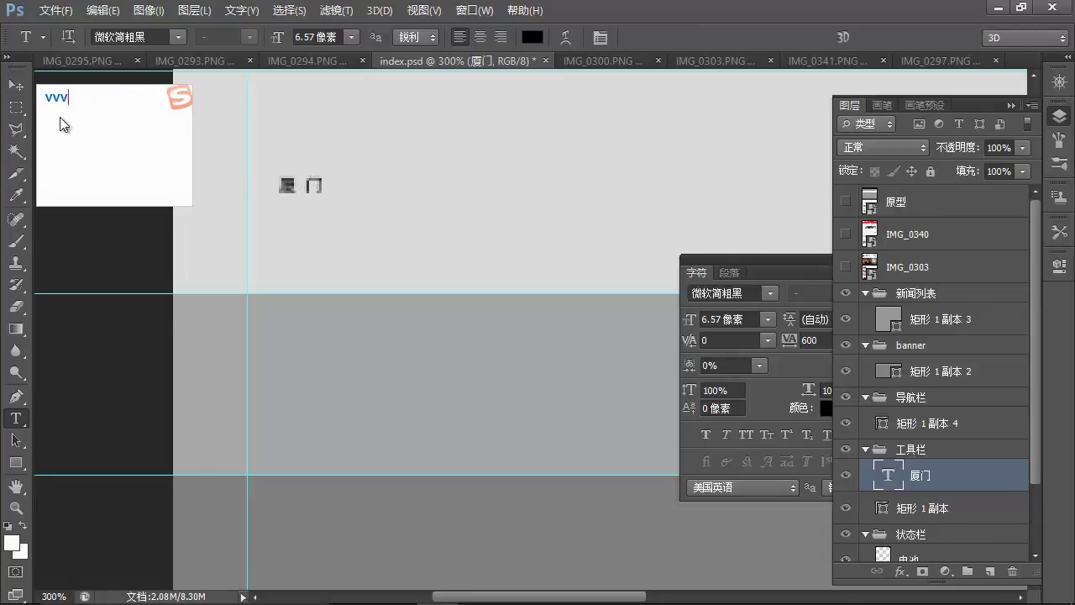
pyautogui.moveTo(328, 204); pyautogui.dragTo(293, 197)
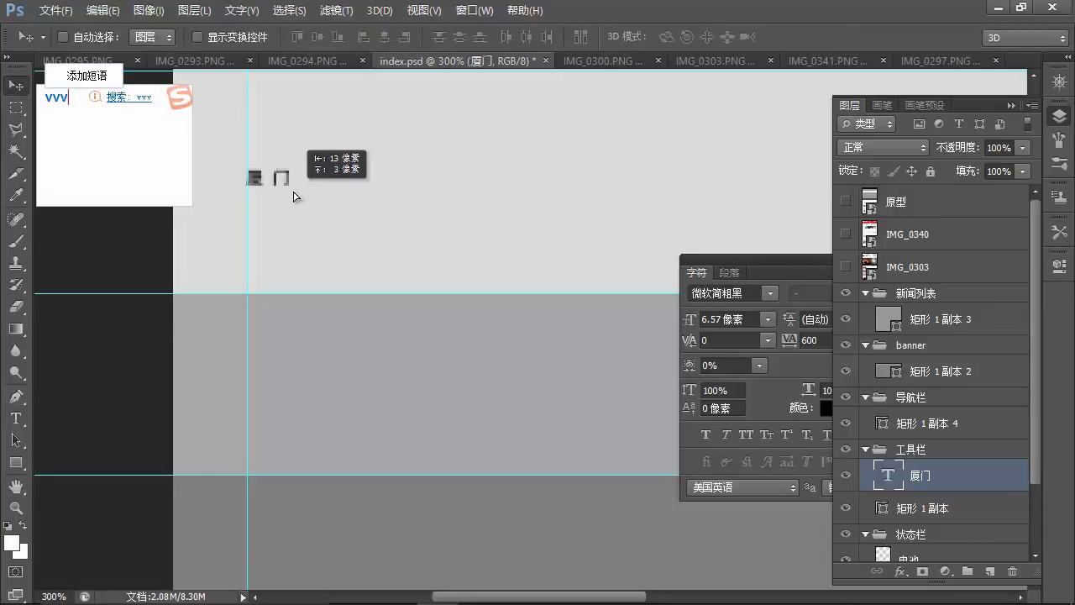
pyautogui.press('BackSpace')
pyautogui.press('BackSpace')
pyautogui.press('BackSpace')
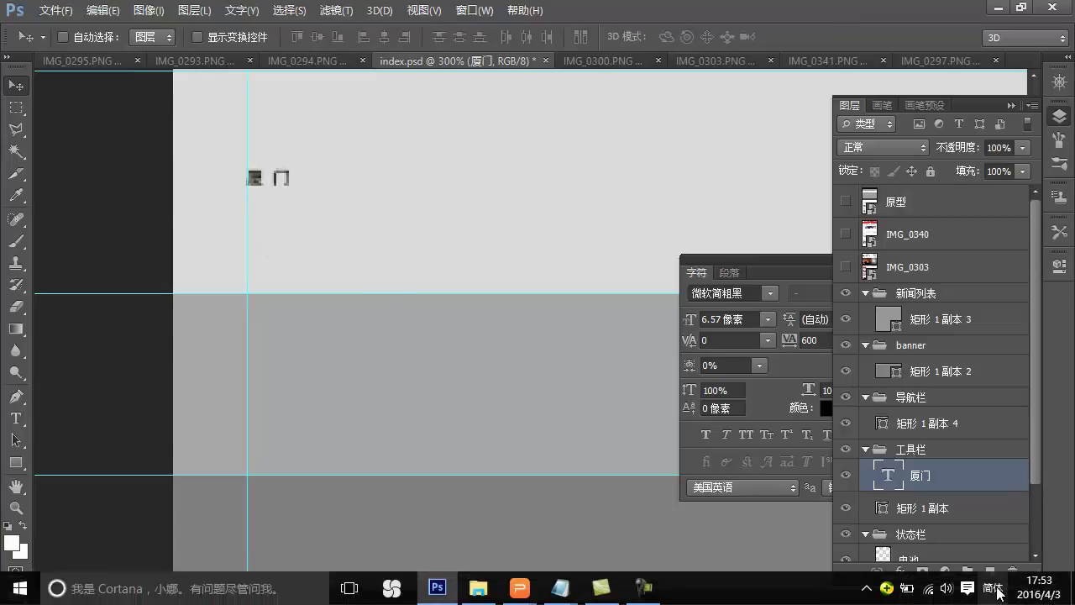
pyautogui.click(993, 598)
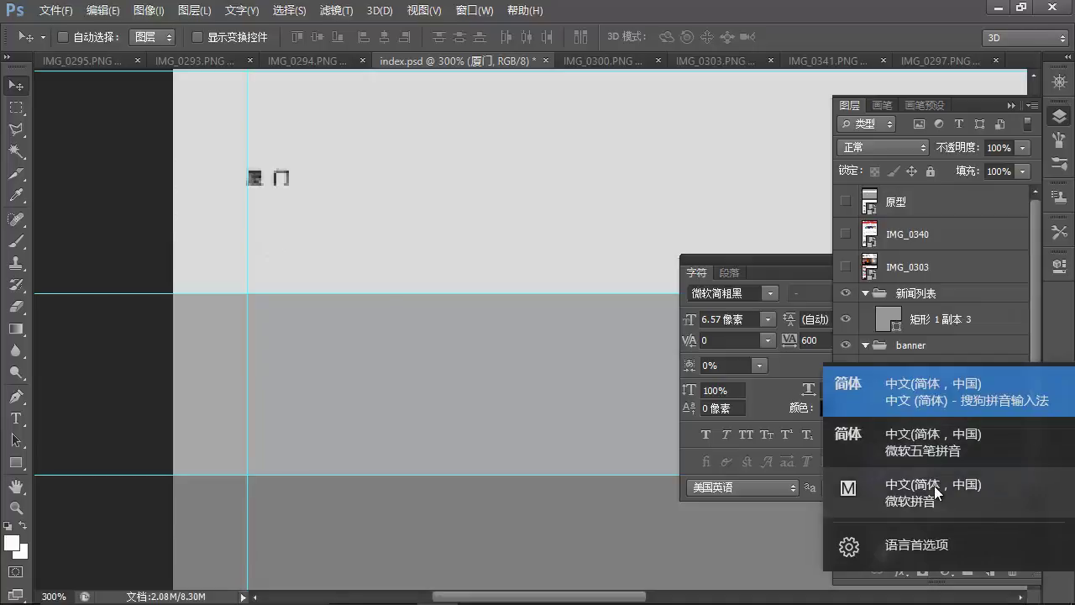
pyautogui.click(934, 486)
# - Scale up the 厦门 text with Free Transform
pyautogui.moveTo(384, 236); pyautogui.dragTo(322, 247)
pyautogui.hotkey('ctrl', 't')
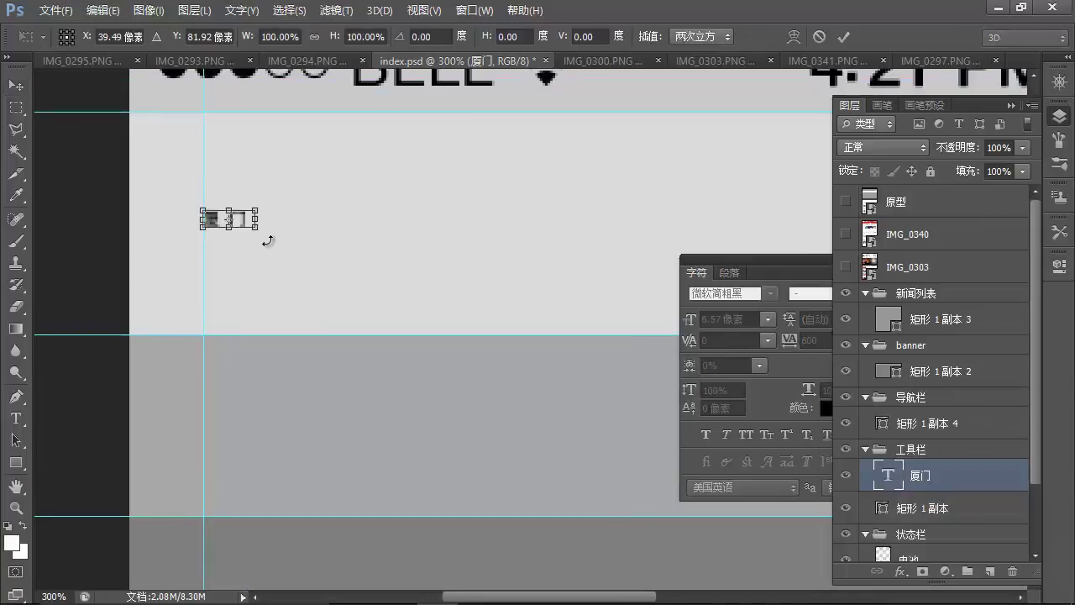
pyautogui.moveTo(259, 226); pyautogui.dragTo(300, 232)
pyautogui.press('Return')
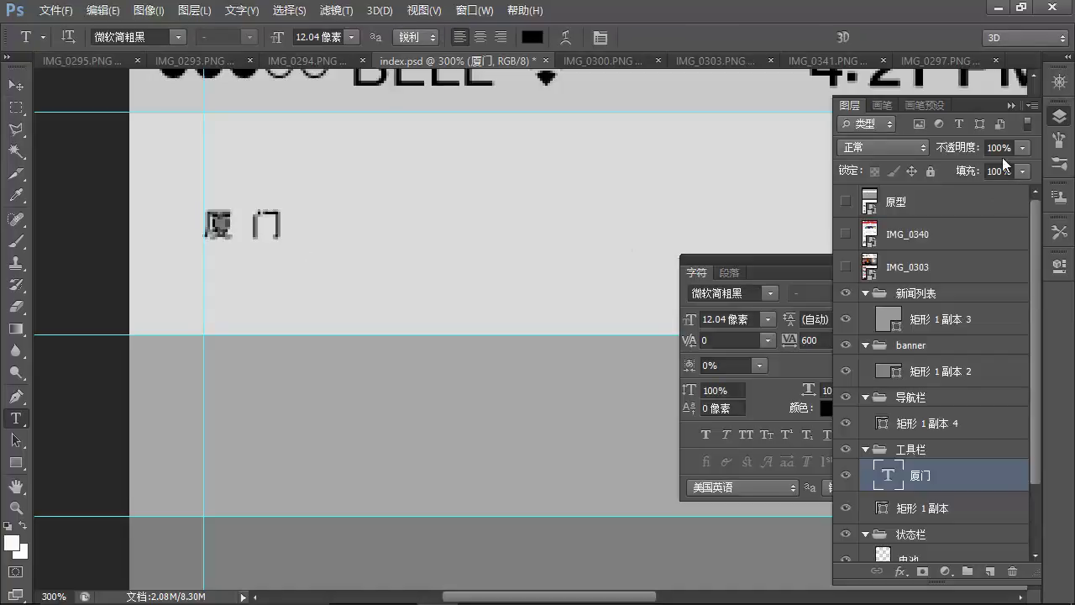
# - Set the 厦门 text's font size to 30 px and its tracking to 0
pyautogui.click(321, 36)
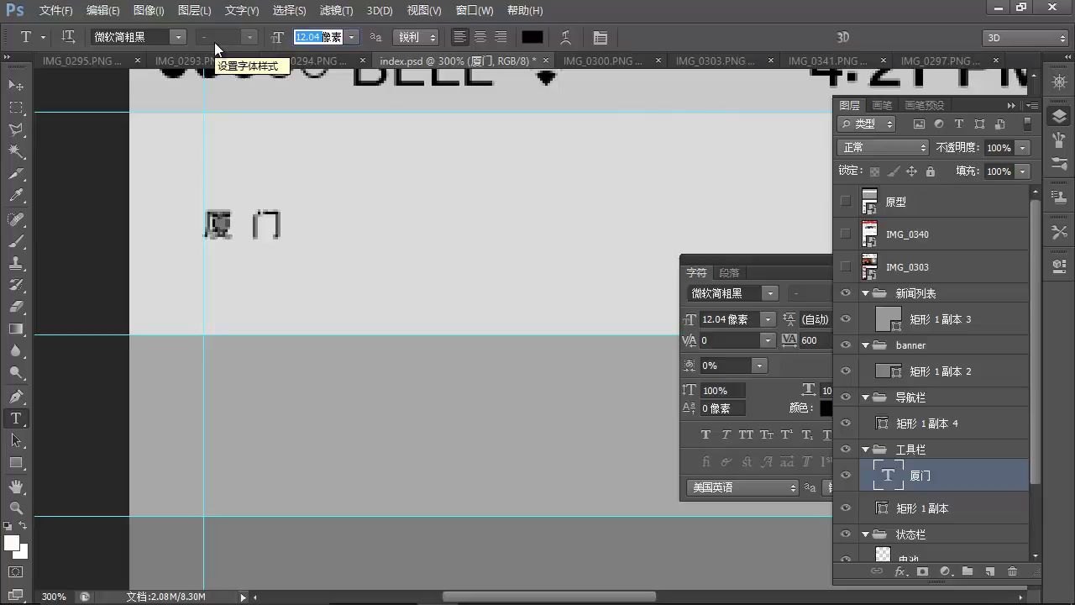
pyautogui.write('30')
pyautogui.press('Return')
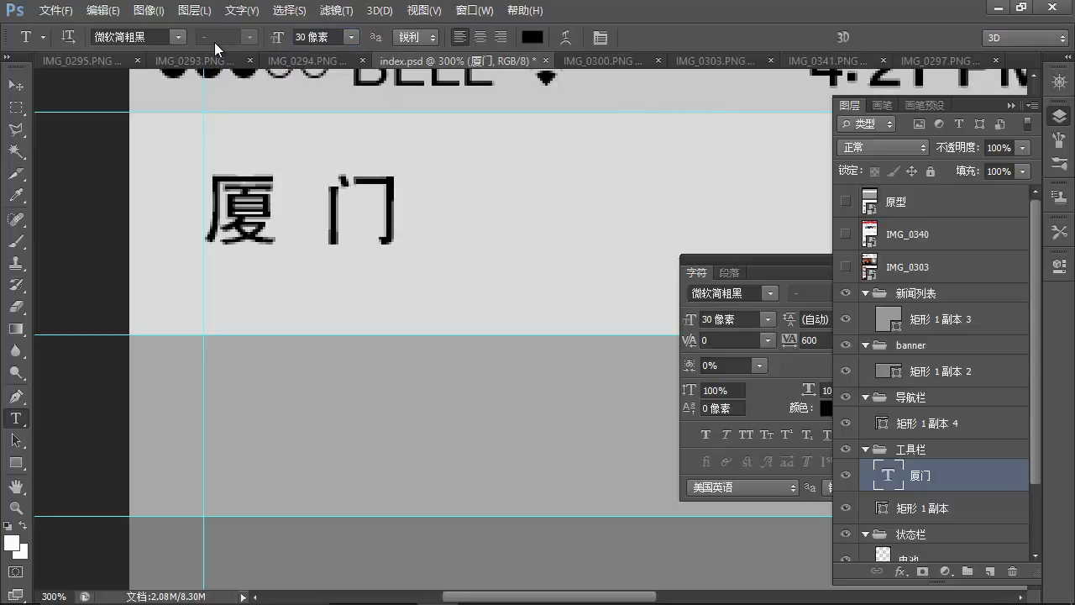
pyautogui.click(362, 207)
pyautogui.hotkey('ctrl', 'a')
pyautogui.moveTo(790, 340); pyautogui.dragTo(620, 361)
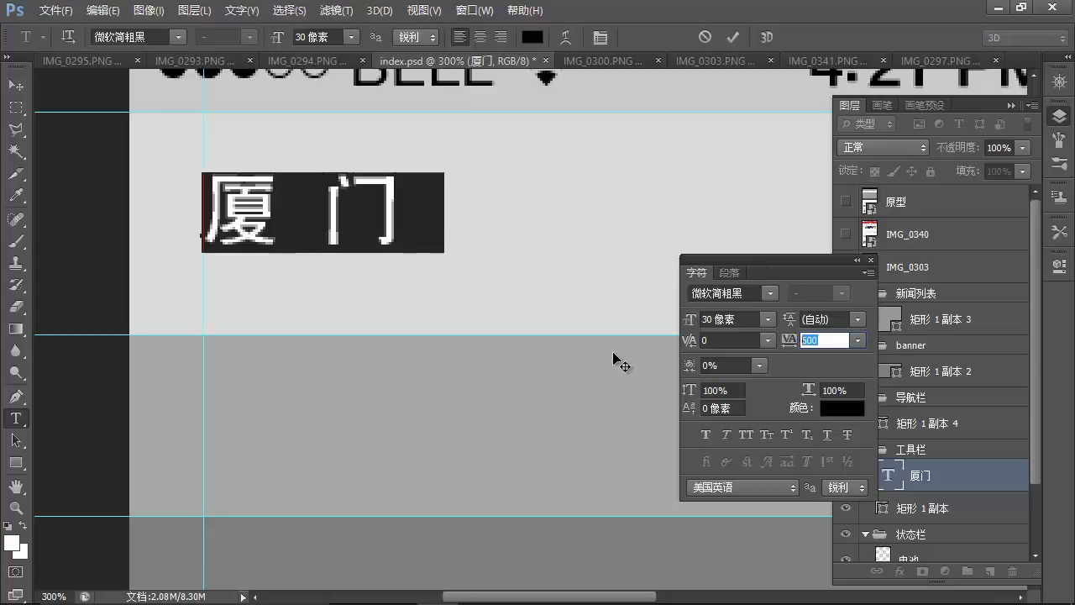
pyautogui.write('0')
pyautogui.click(299, 221)
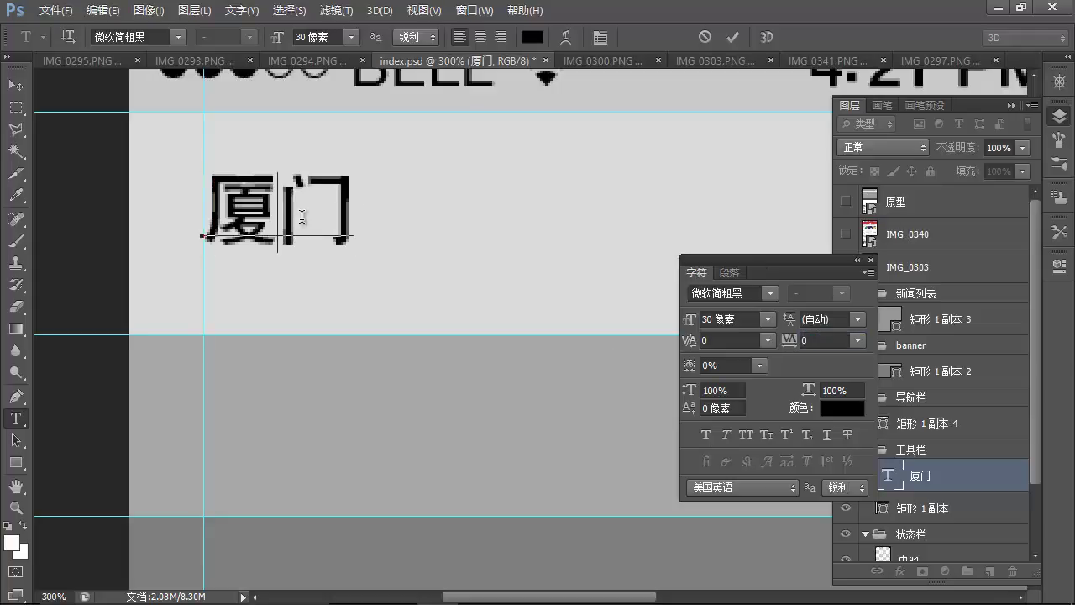
pyautogui.hotkey('ctrl', 'Return')
# - Switch to the 素材 folder in File Explorer
pyautogui.moveTo(443, 232); pyautogui.dragTo(339, 253)
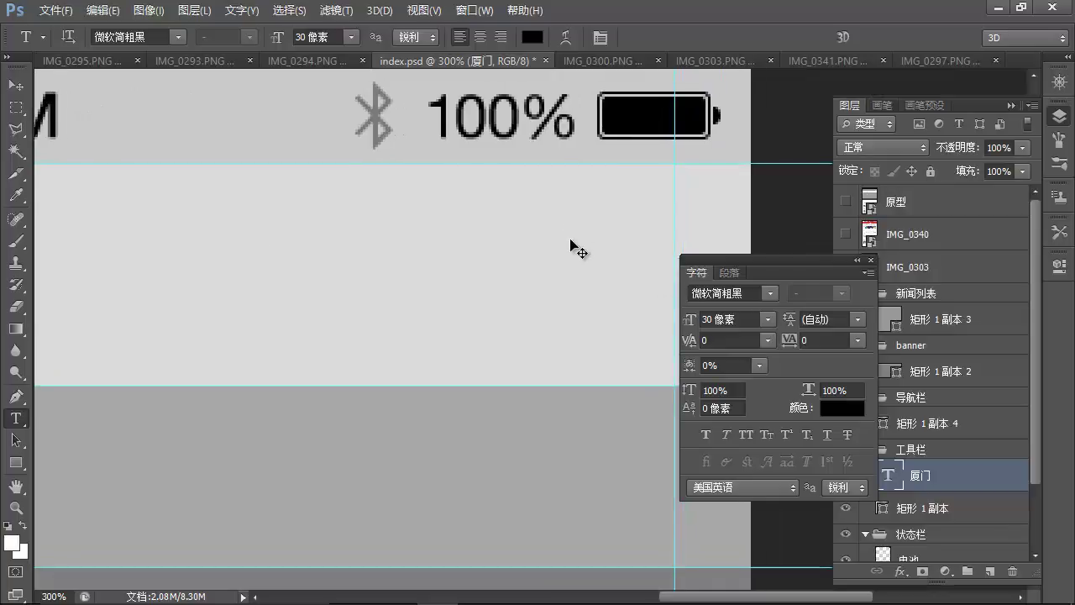
pyautogui.hotkey('ctrl', '-')
pyautogui.hscroll(-3, 672, 256)
pyautogui.press('v')
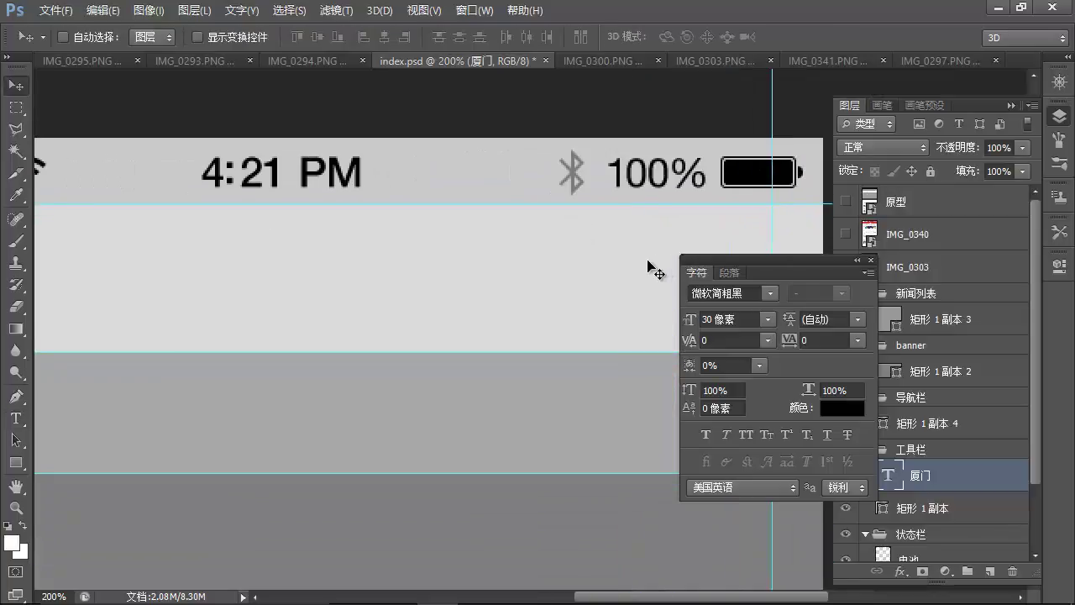
pyautogui.hotkey('ctrl', '-')
pyautogui.moveTo(505, 336); pyautogui.dragTo(475, 255)
pyautogui.moveTo(494, 601)
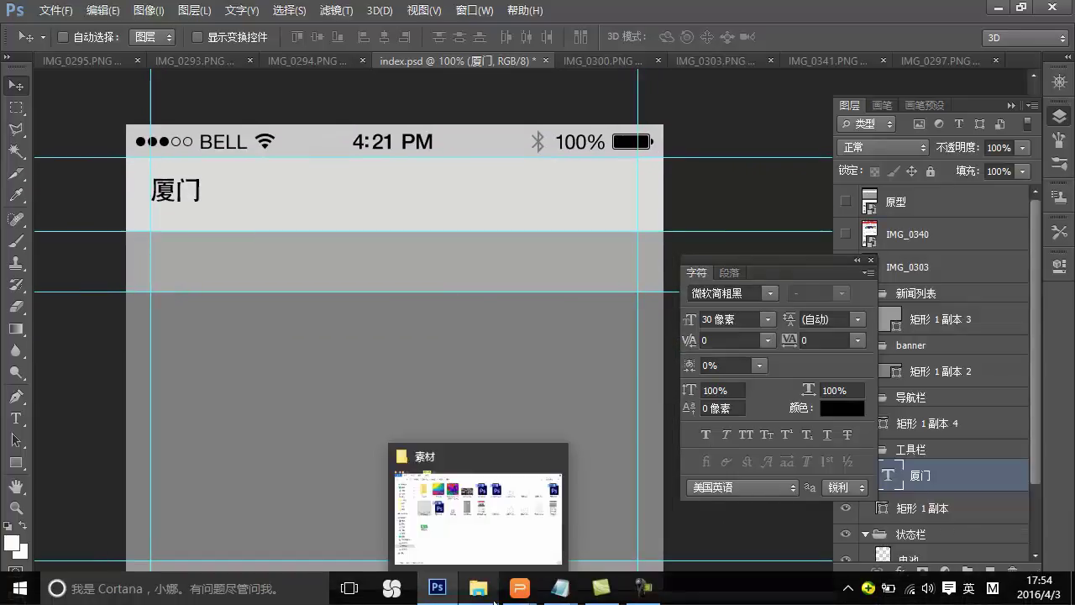
pyautogui.click(433, 508)
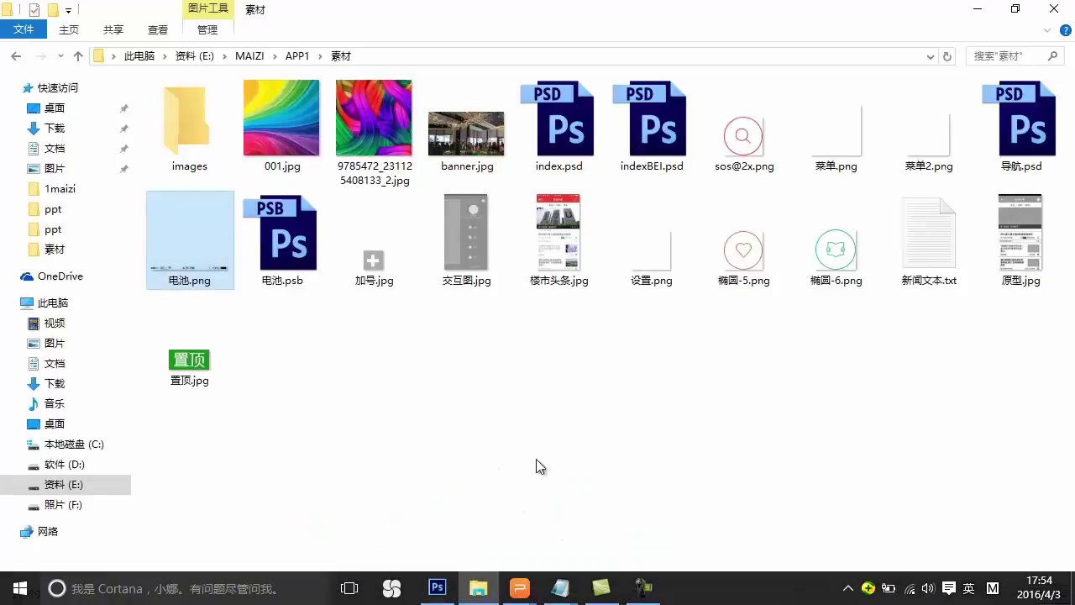
# - Place 菜单.png from the 素材 folder into index.psd above the 厦门 text layer at its original size
pyautogui.click(935, 134)
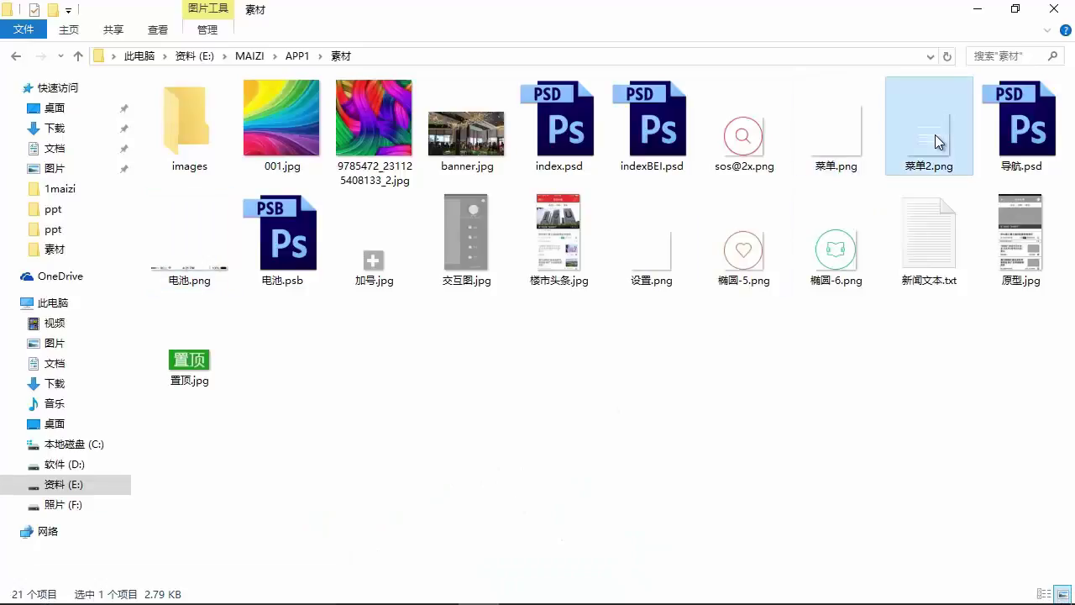
pyautogui.click(738, 144)
pyautogui.click(666, 261)
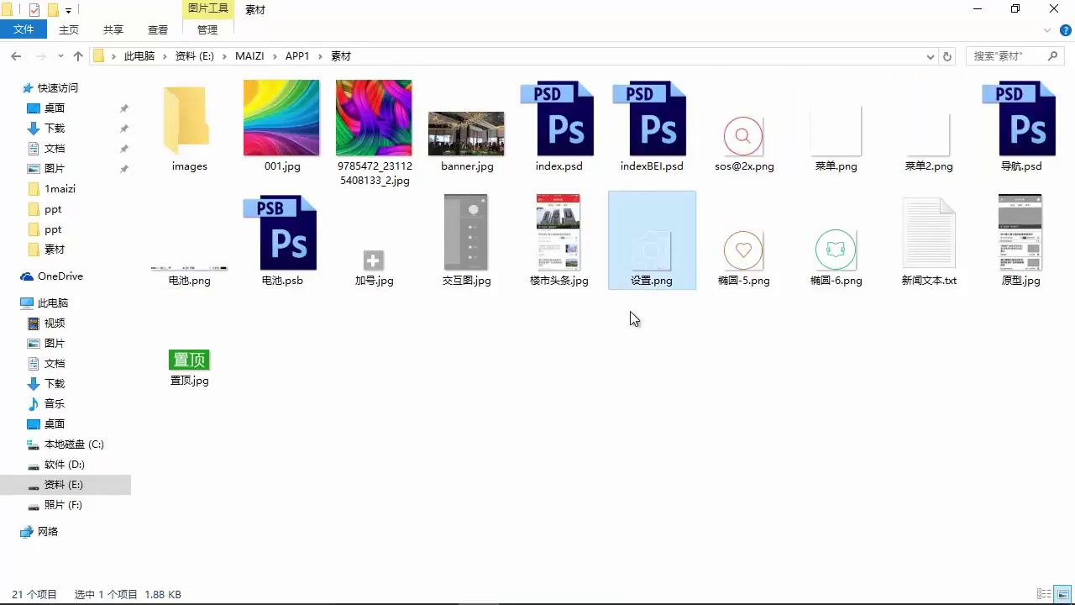
pyautogui.click(188, 245)
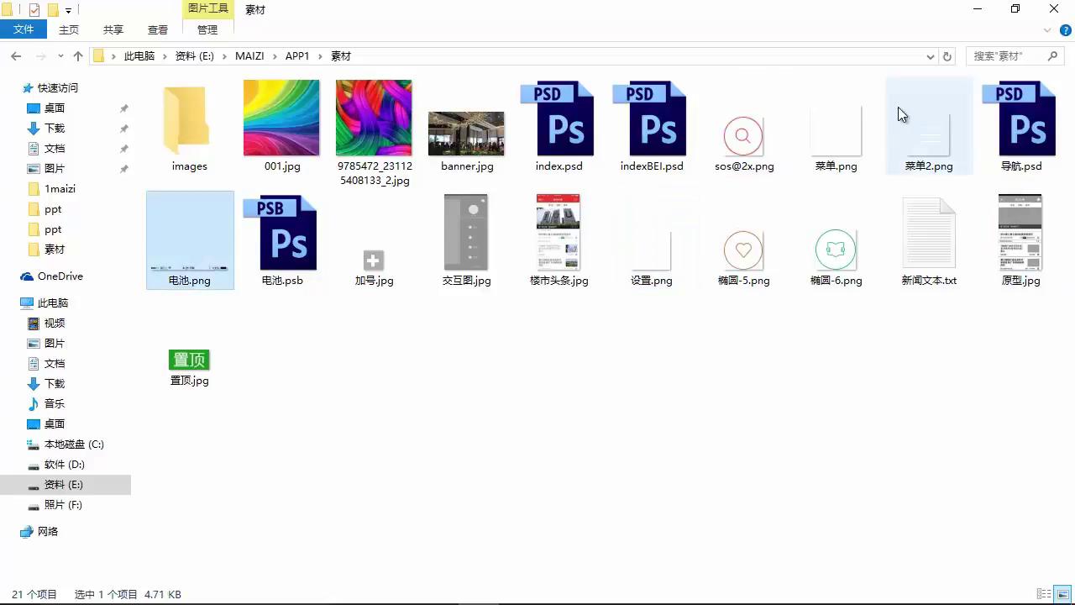
pyautogui.click(847, 136)
pyautogui.moveTo(844, 135); pyautogui.dragTo(587, 200)
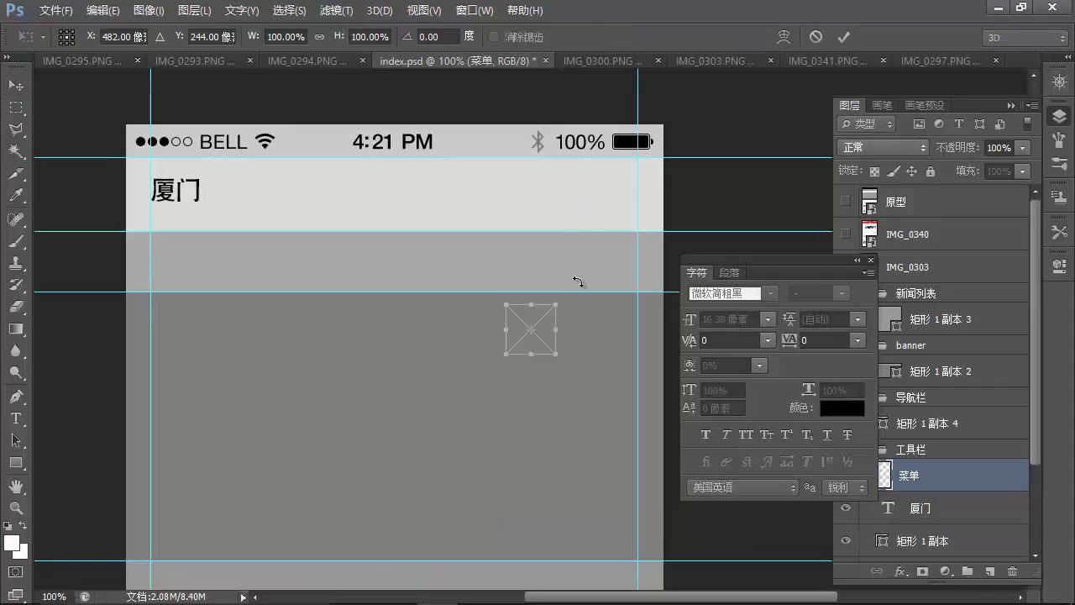
pyautogui.press('Return')
# - Move the 菜单 icon into the toolbar area against the right guide and close the Character panel
pyautogui.moveTo(540, 352); pyautogui.dragTo(606, 216)
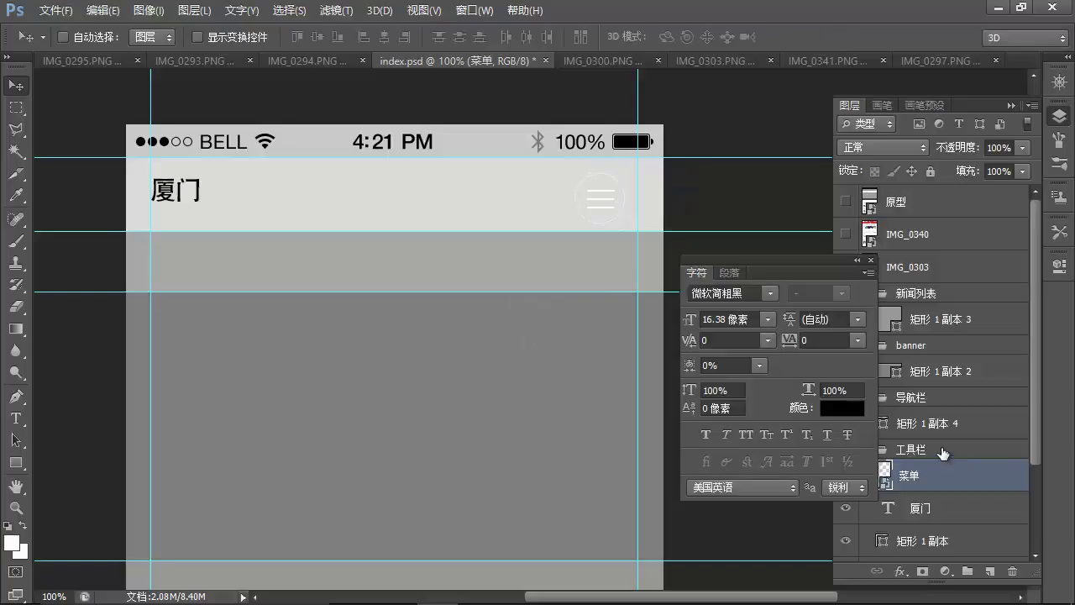
pyautogui.click(871, 260)
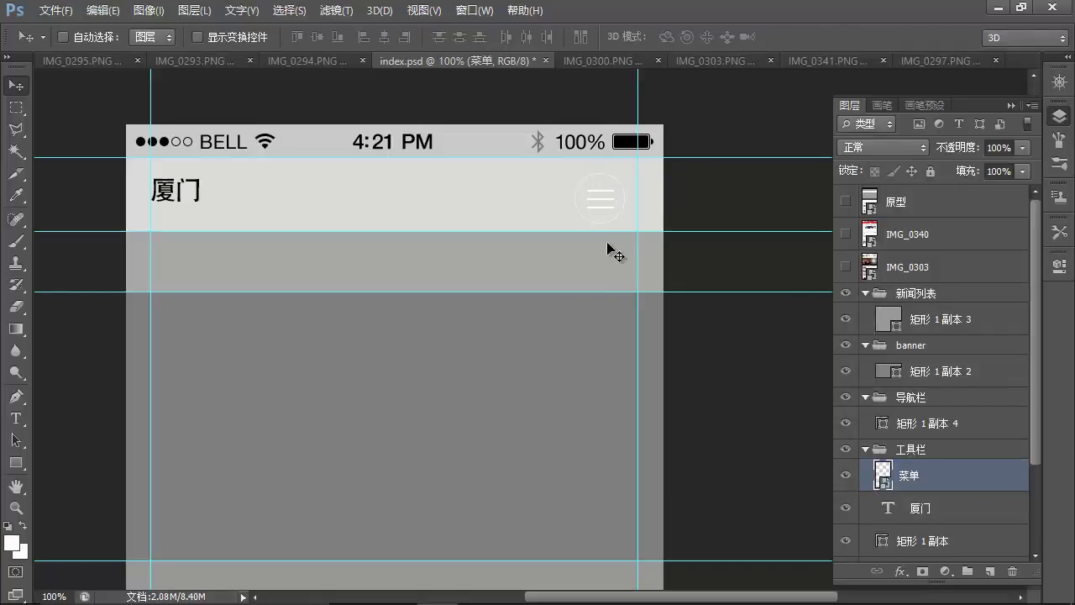
pyautogui.moveTo(612, 212); pyautogui.dragTo(626, 209)
# - Center the 厦门 text vertically on the toolbar's 矩形 1 副本 rectangle
pyautogui.keyDown('ctrl'); pyautogui.keyDown('shift'); pyautogui.click(391, 214); pyautogui.keyUp('shift'); pyautogui.keyUp('ctrl')
pyautogui.scroll(-3, 878, 475)
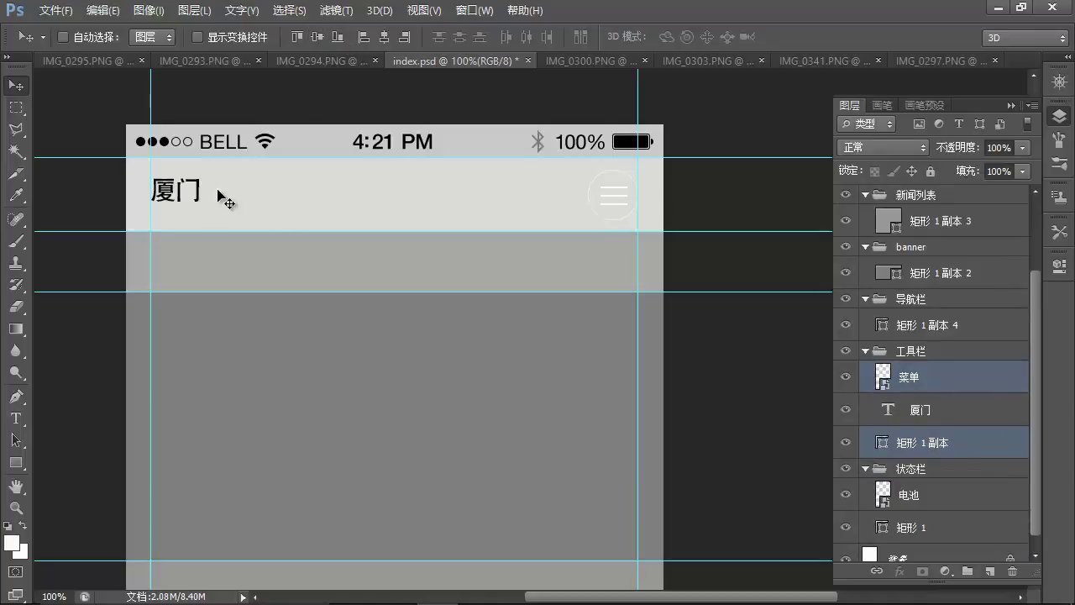
pyautogui.click(972, 412)
pyautogui.keyDown('shift'); pyautogui.click(962, 442); pyautogui.keyUp('shift')
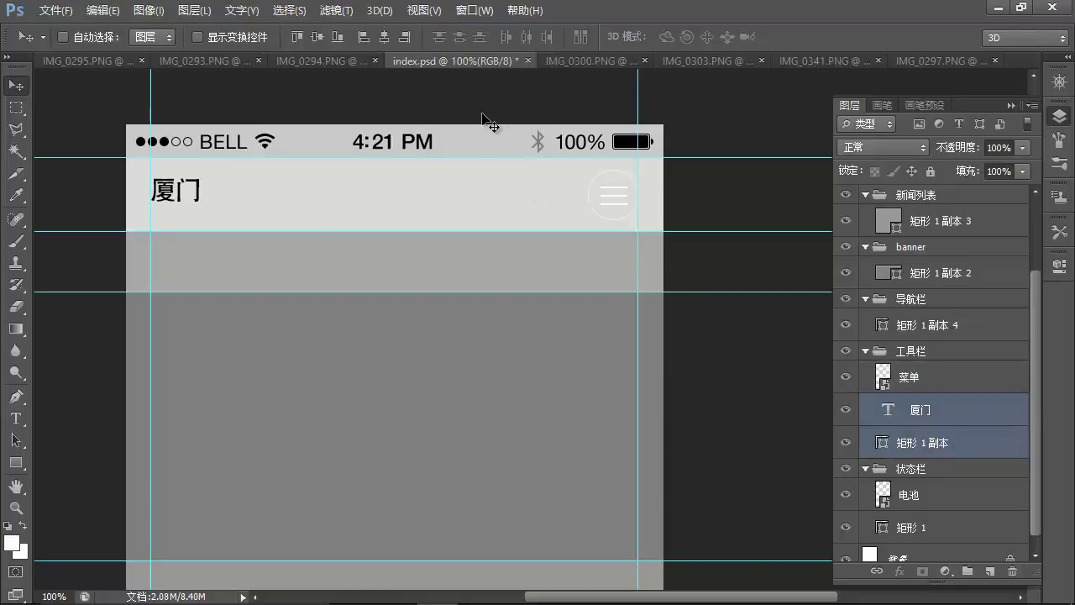
pyautogui.click(316, 36)
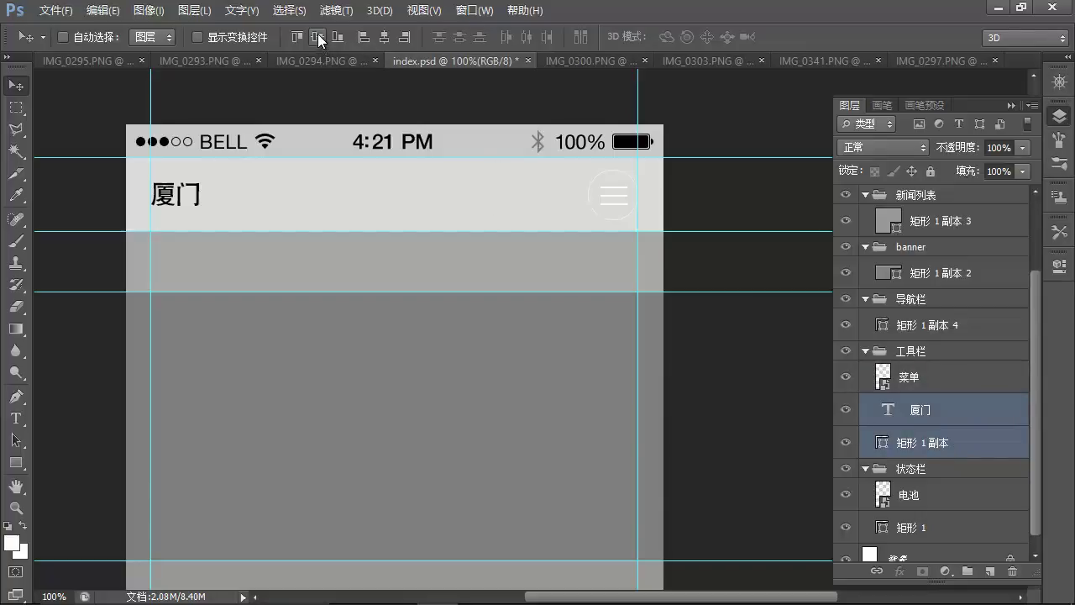
# - Nudge the selected 厦门 text and 矩形 1 副本 one pixel left so the text meets the left guide
pyautogui.click(636, 198)
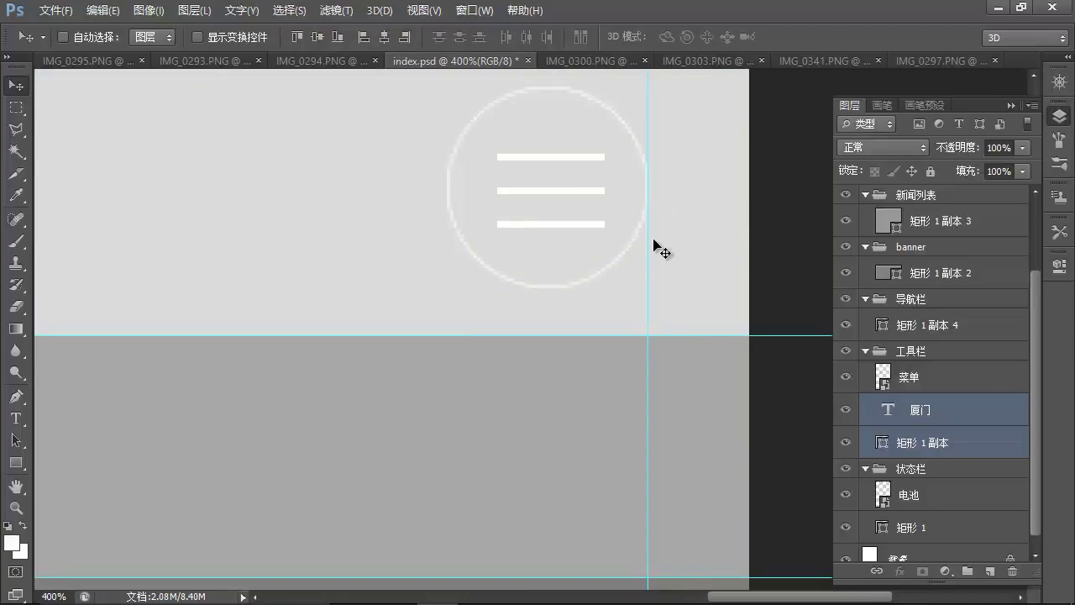
pyautogui.hscroll(-6, 499, 235)
pyautogui.scroll(2, 499, 235)
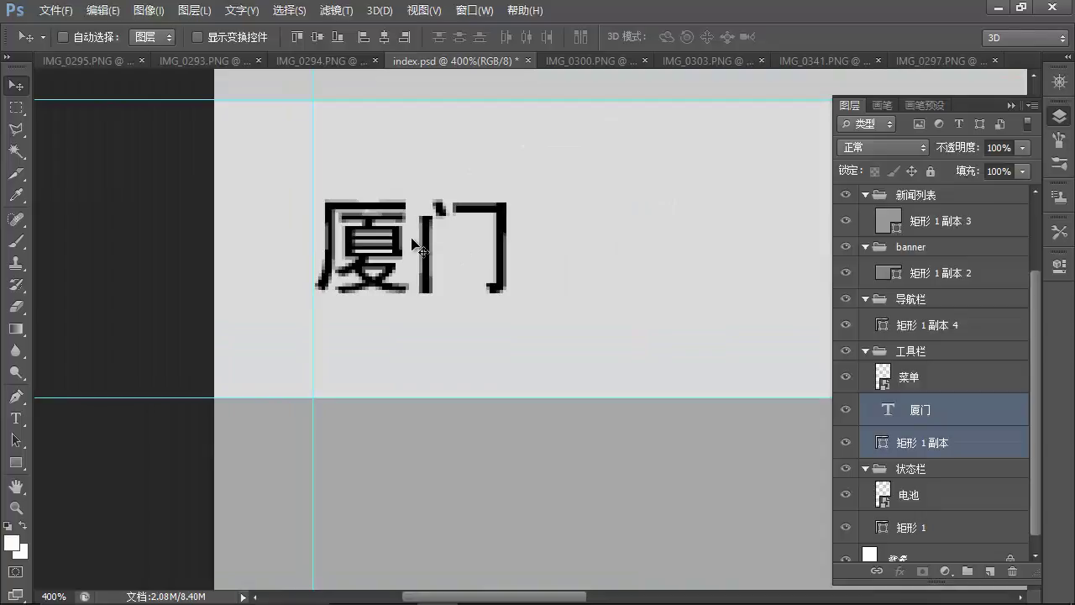
pyautogui.press('Left')
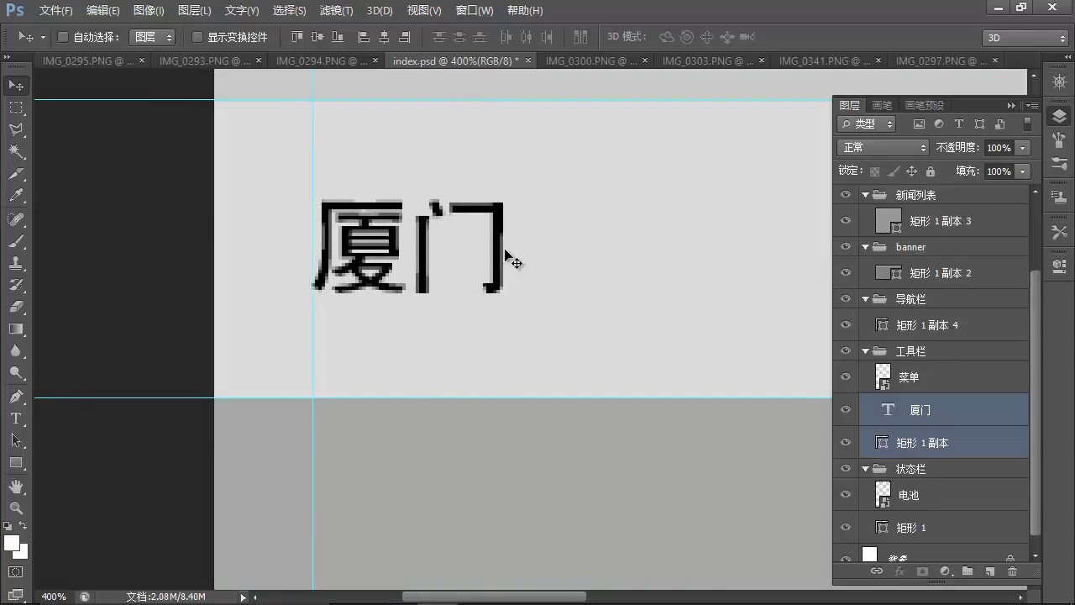
# - Duplicate the 厦门 text and its 矩形 1 副本 rectangle to the middle of the toolbar
pyautogui.scroll(-3, 507, 254)
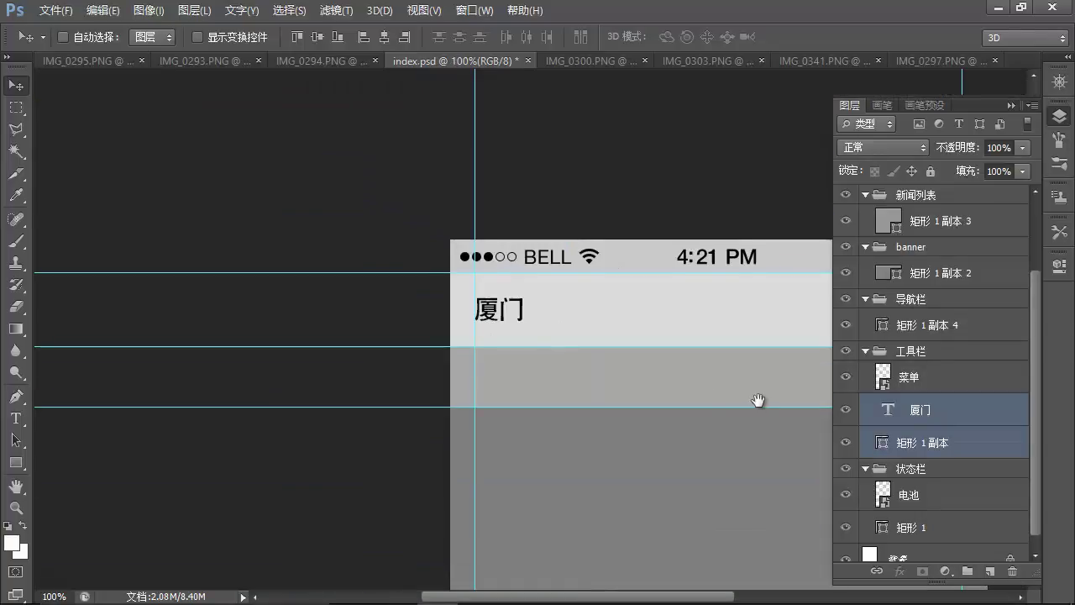
pyautogui.moveTo(754, 399); pyautogui.dragTo(492, 269)
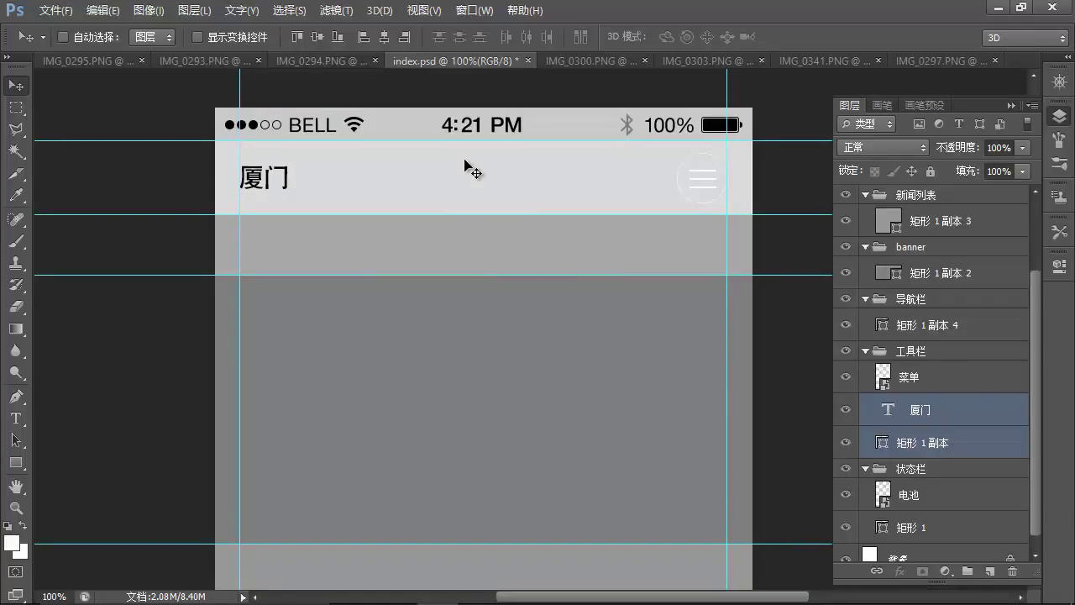
pyautogui.press('t')
pyautogui.press('shift')
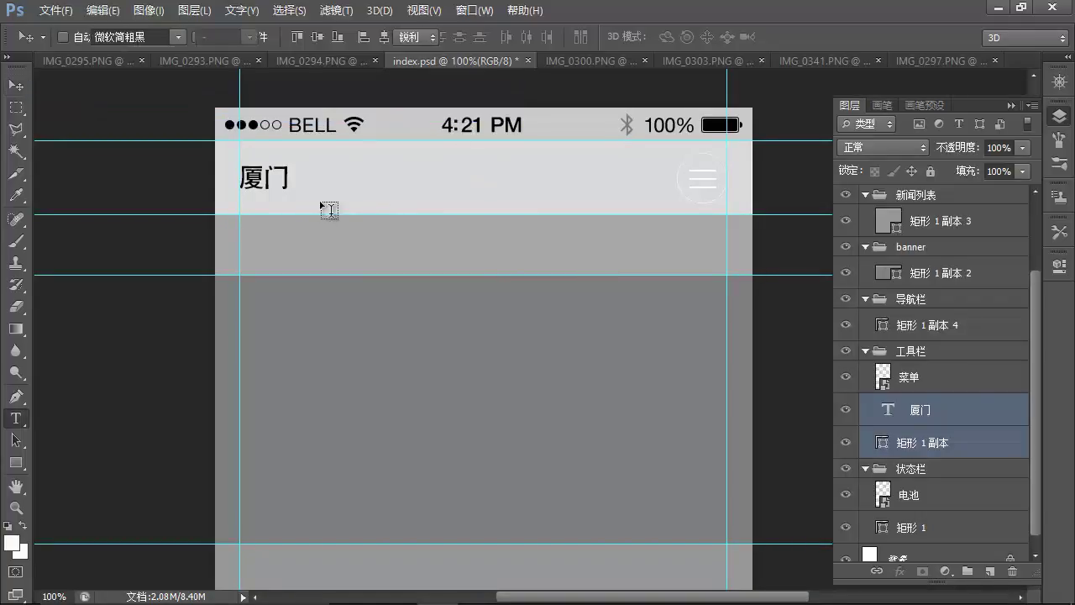
pyautogui.press('v')
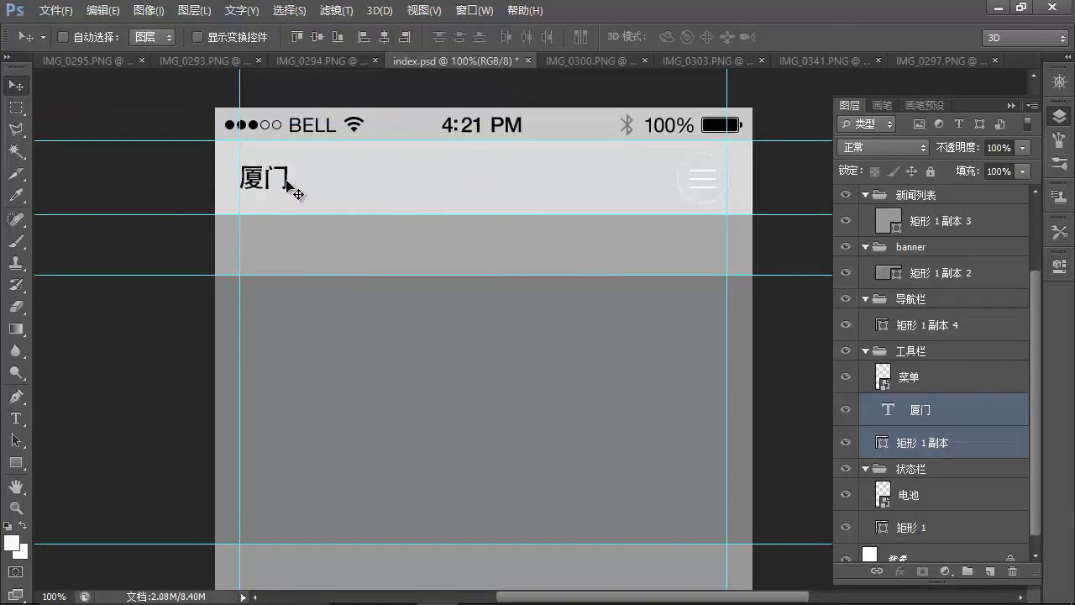
pyautogui.moveTo(295, 187); pyautogui.dragTo(515, 186)
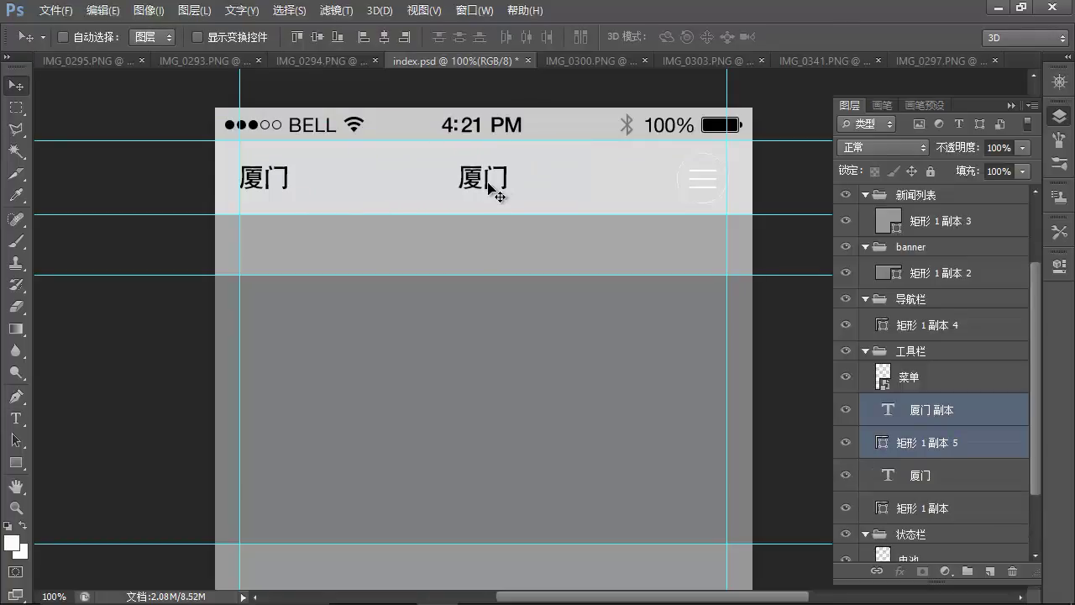
pyautogui.press('t')
pyautogui.doubleClick(488, 187)
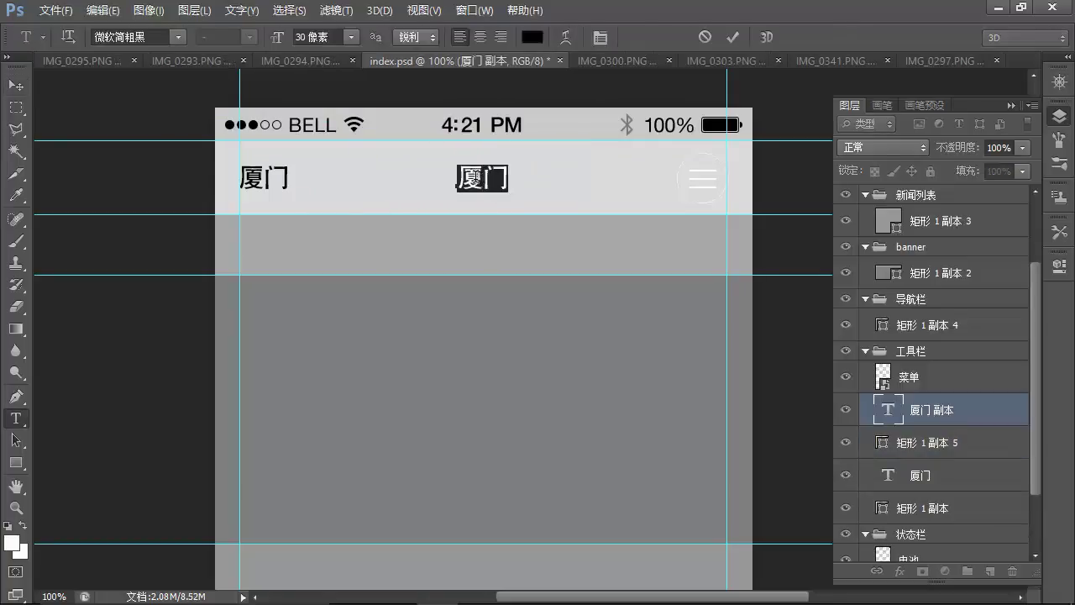
pyautogui.write('Jous')
pyautogui.press('BackSpace')
pyautogui.press('BackSpace')
pyautogui.press('BackSpace')
pyautogui.press('BackSpace')
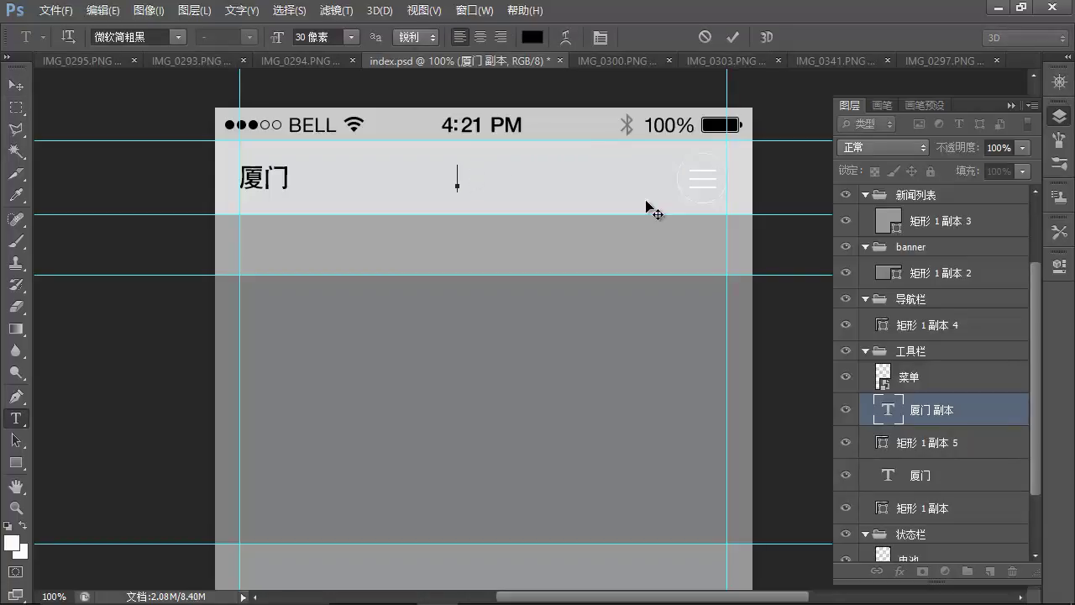
pyautogui.write('厦门')
# - Copy 楼市头条 from 新闻文本.txt and replace the duplicated 厦门 text in the middle of the toolbar with it
pyautogui.moveTo(541, 588)
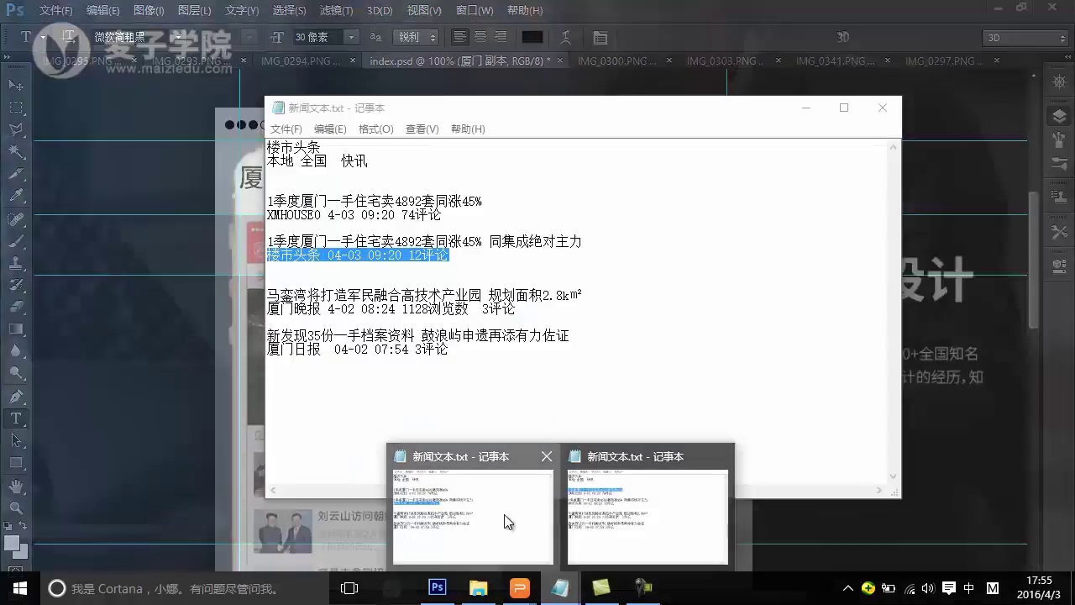
pyautogui.click(500, 546)
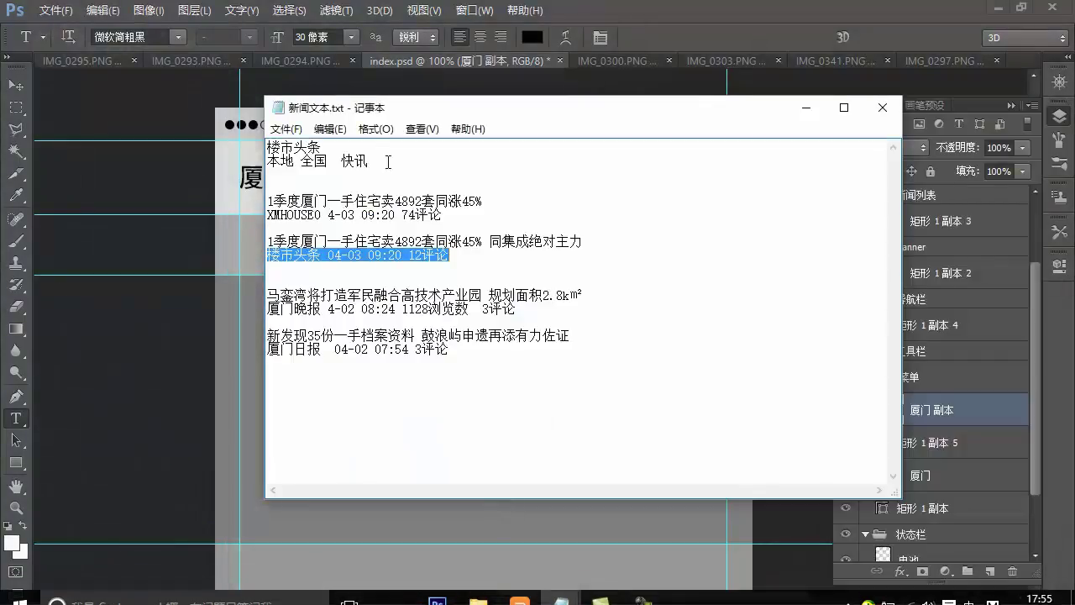
pyautogui.moveTo(323, 147); pyautogui.dragTo(252, 146)
pyautogui.hotkey('ctrl', 'c')
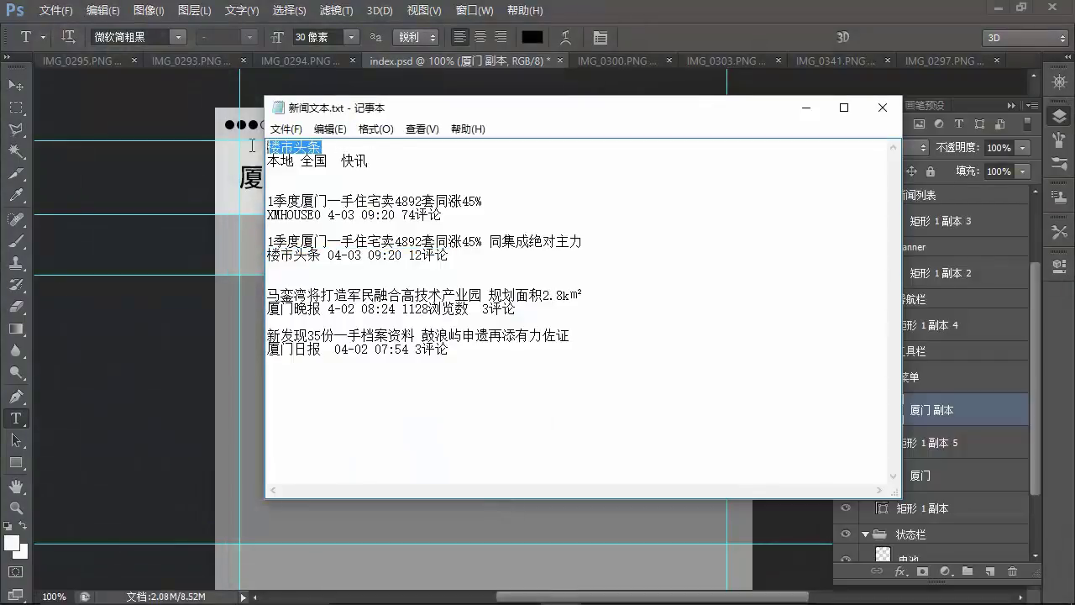
pyautogui.click(197, 274)
pyautogui.doubleClick(483, 177)
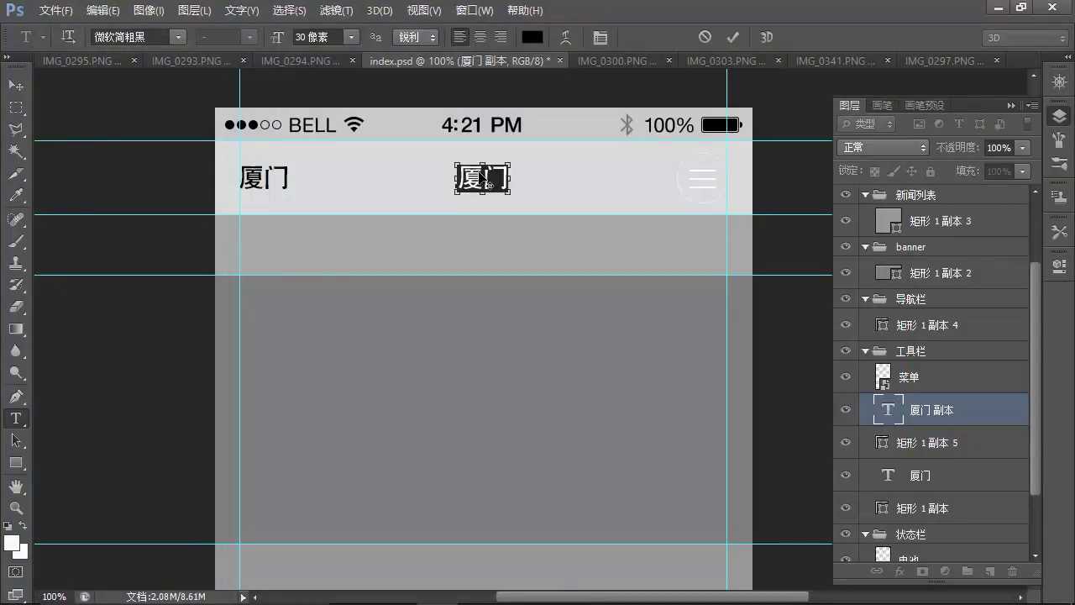
pyautogui.hotkey('ctrl', 'v')
pyautogui.hotkey('ctrl', 'Return')
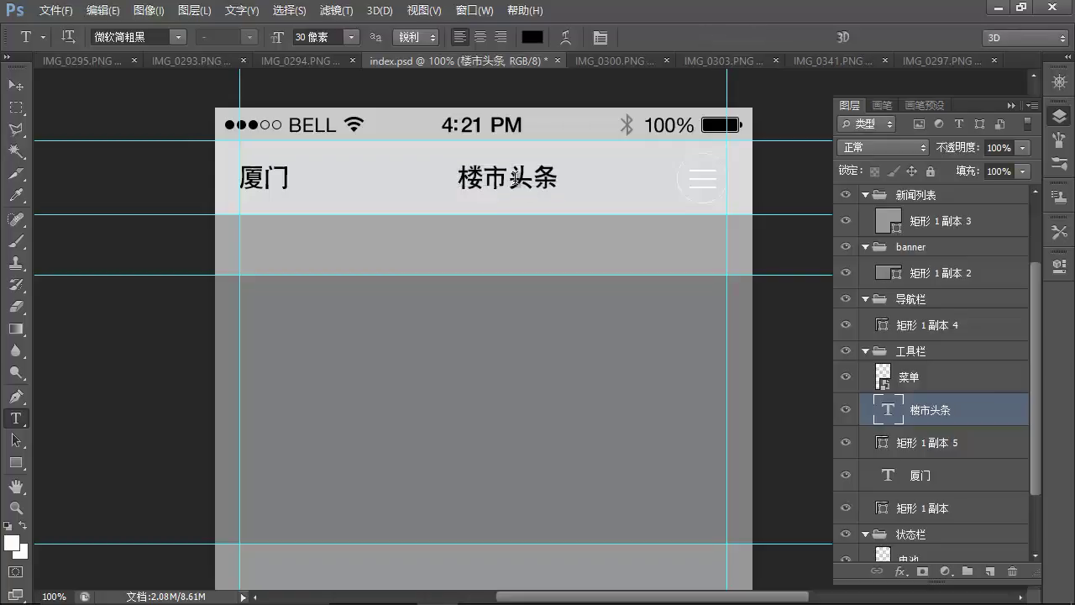
# - Set the 楼市头条 title's font size to 36 px
pyautogui.press('v')
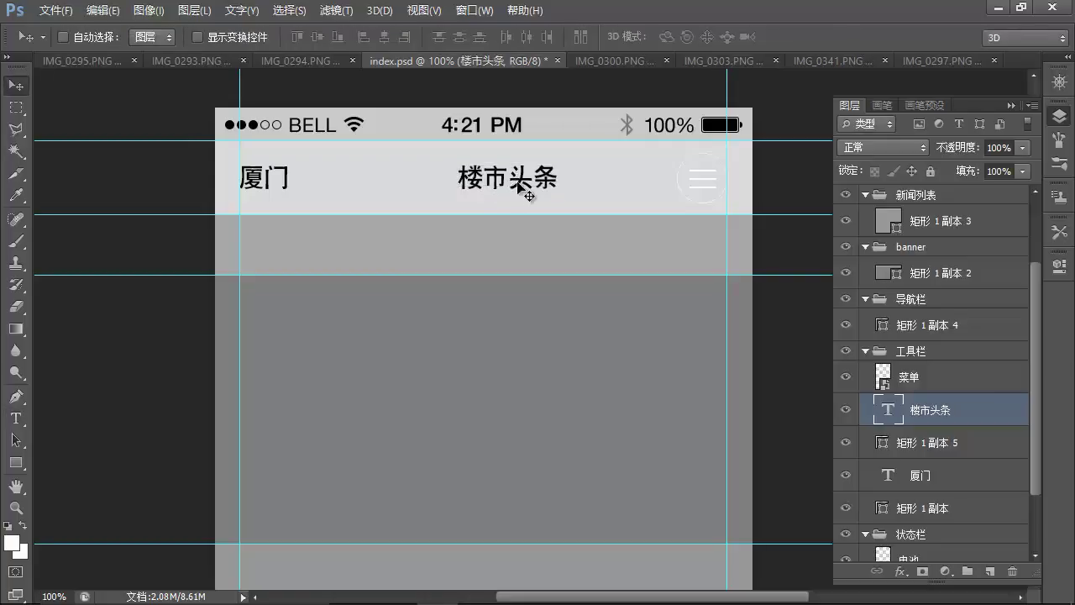
pyautogui.press('t')
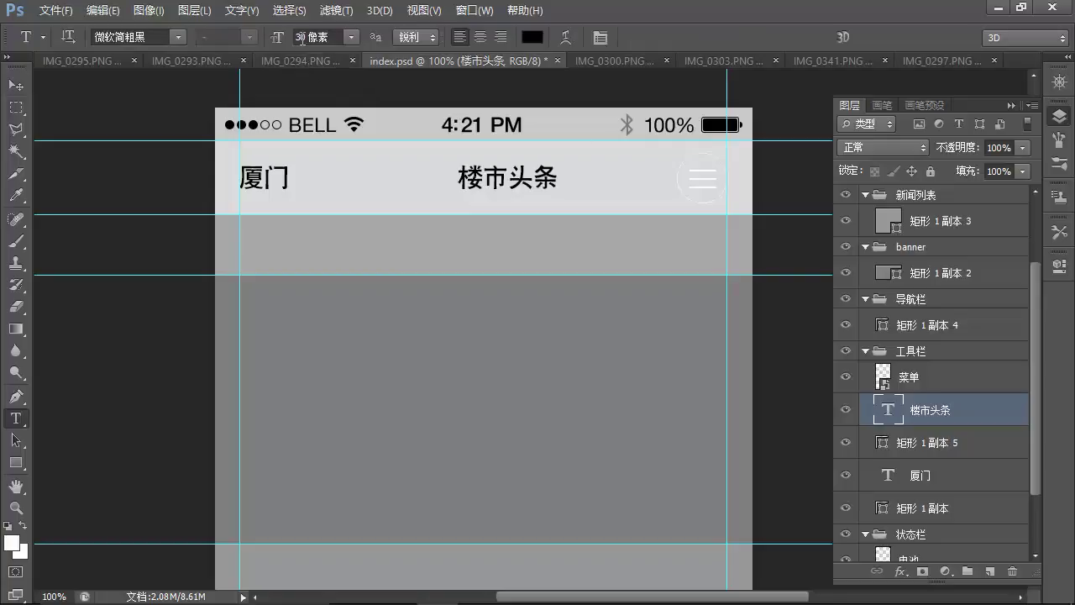
pyautogui.click(300, 38)
pyautogui.write('36')
pyautogui.press('Return')
# - Center the 楼市头条 title horizontally on the canvas and vertically on the 矩形 1 副本 5 rectangle
pyautogui.hotkey('ctrl', 'a')
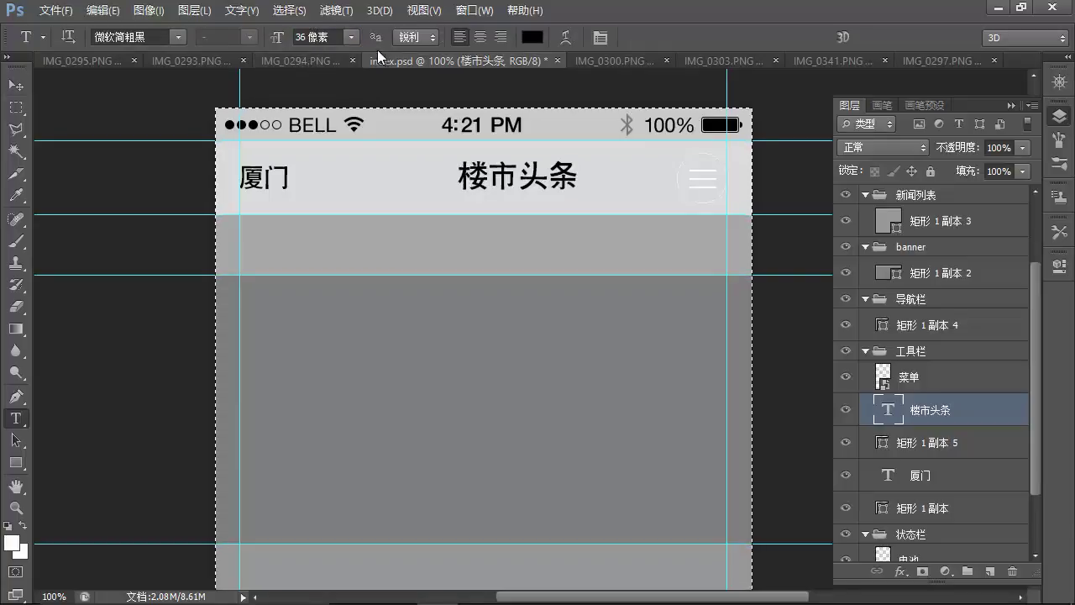
pyautogui.press('v')
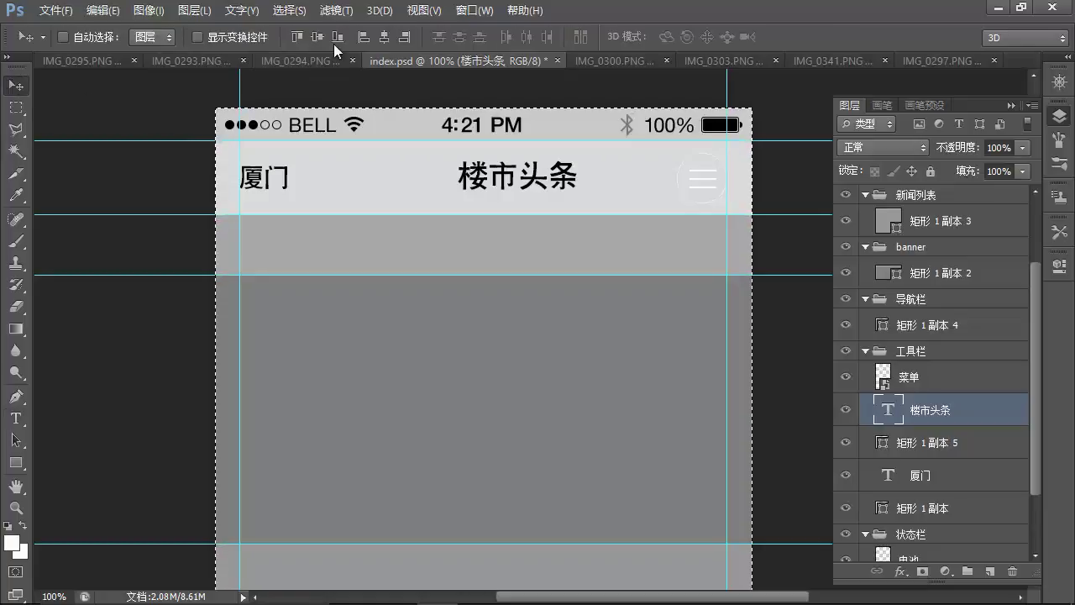
pyautogui.click(382, 36)
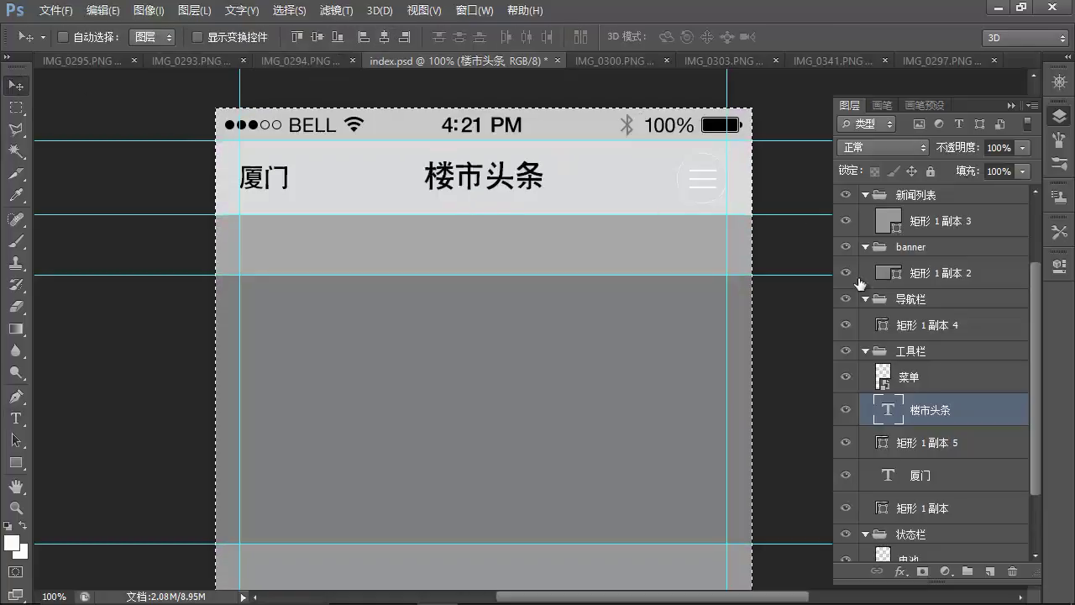
pyautogui.hotkey('ctrl', 'd')
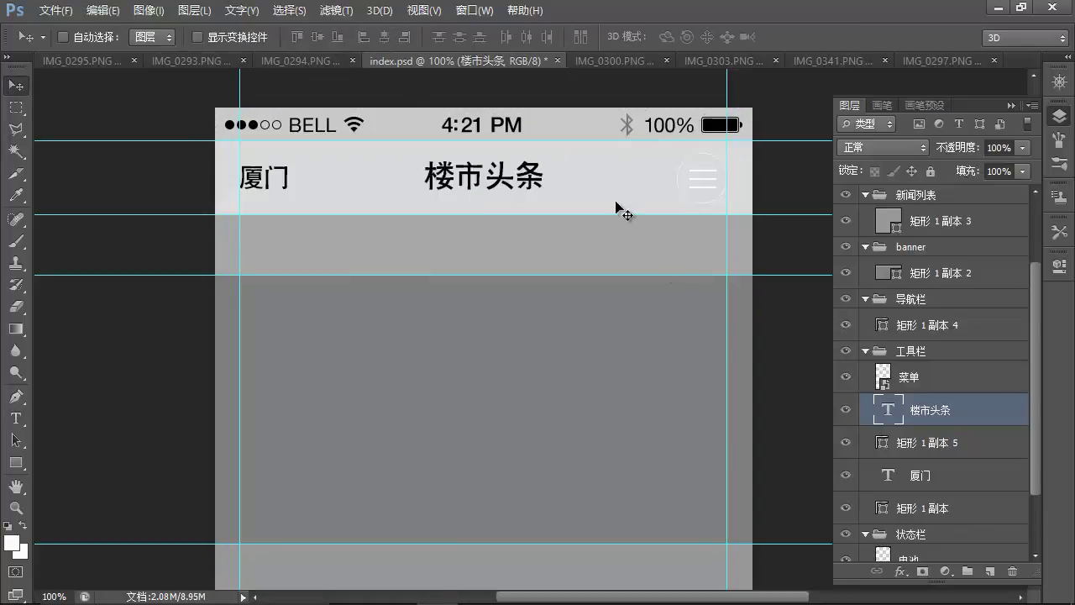
pyautogui.keyDown('shift'); pyautogui.click(937, 445); pyautogui.keyUp('shift')
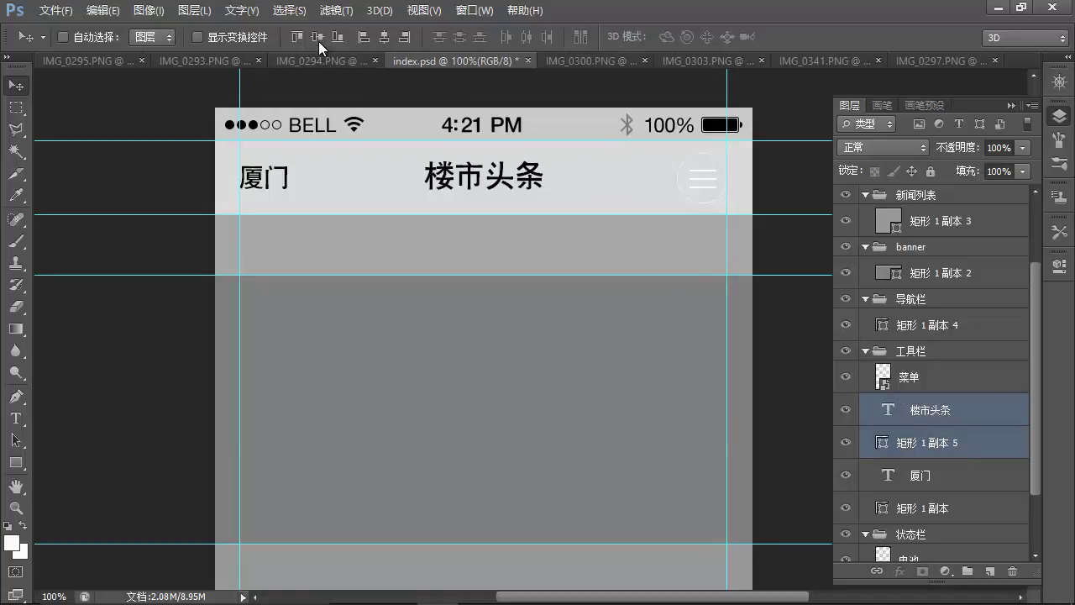
pyautogui.moveTo(567, 318); pyautogui.dragTo(464, 282)
pyautogui.moveTo(474, 237); pyautogui.dragTo(488, 239)
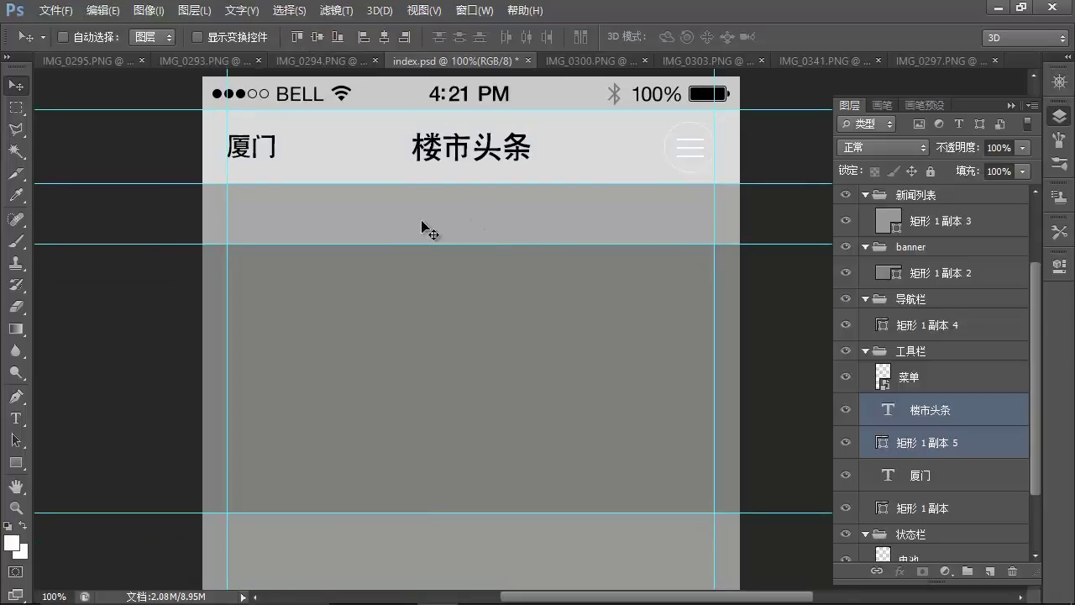
# - Copy the 本地 全国 快讯 line from 新闻文本.txt and add it as a text layer above 矩形 1 副本 4 in the navigation bar
pyautogui.keyDown('ctrl'); pyautogui.click(483, 223); pyautogui.keyUp('ctrl')
pyautogui.moveTo(585, 598)
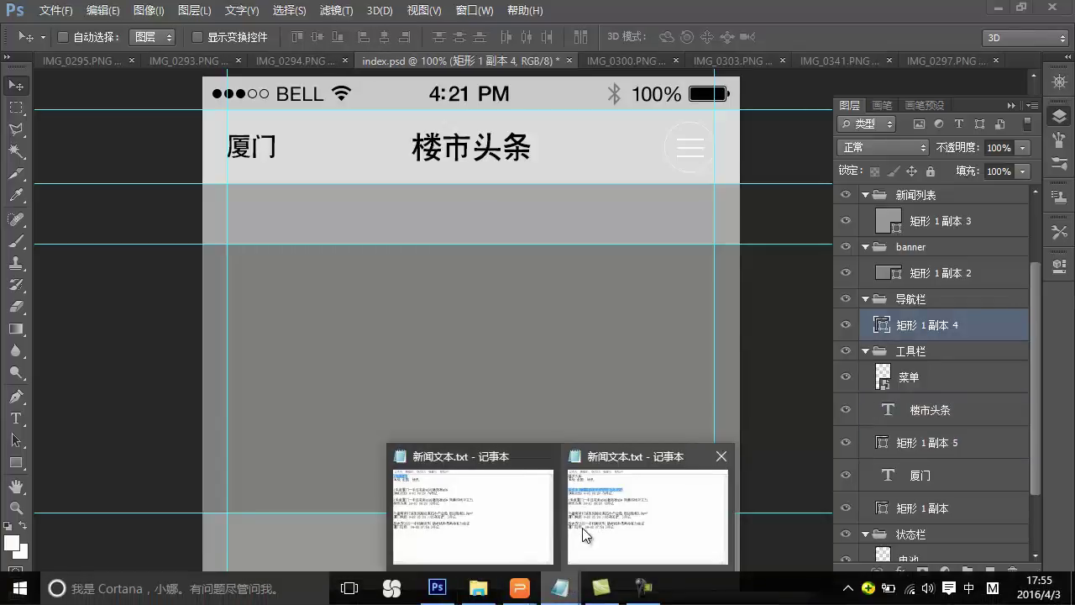
pyautogui.click(595, 510)
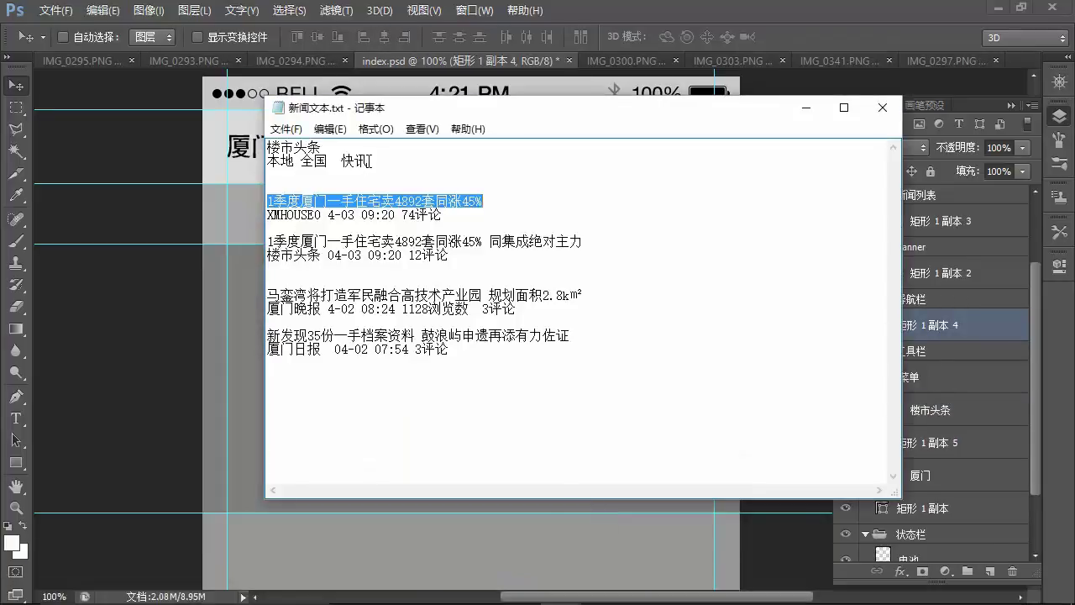
pyautogui.moveTo(370, 161); pyautogui.dragTo(271, 168)
pyautogui.hotkey('ctrl', 'c')
pyautogui.click(213, 261)
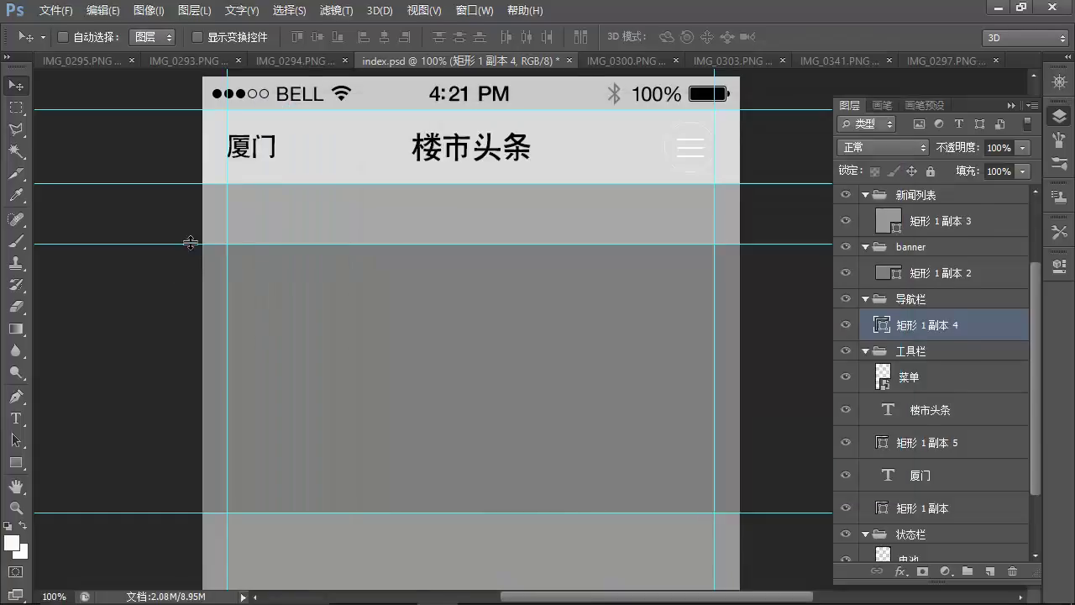
pyautogui.press('t')
pyautogui.click(361, 250)
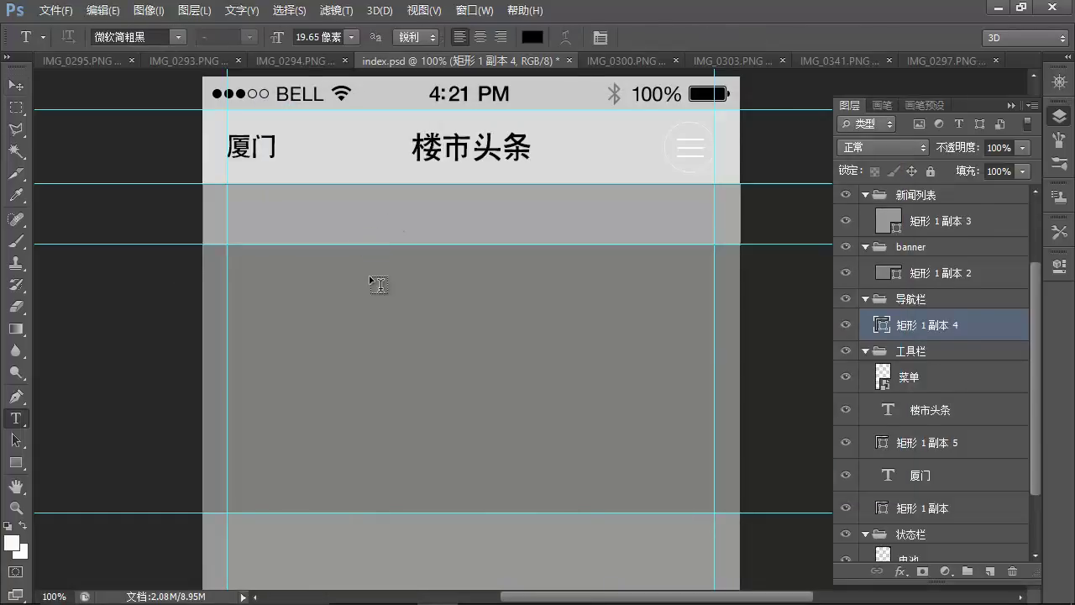
pyautogui.hotkey('ctrl', 'v')
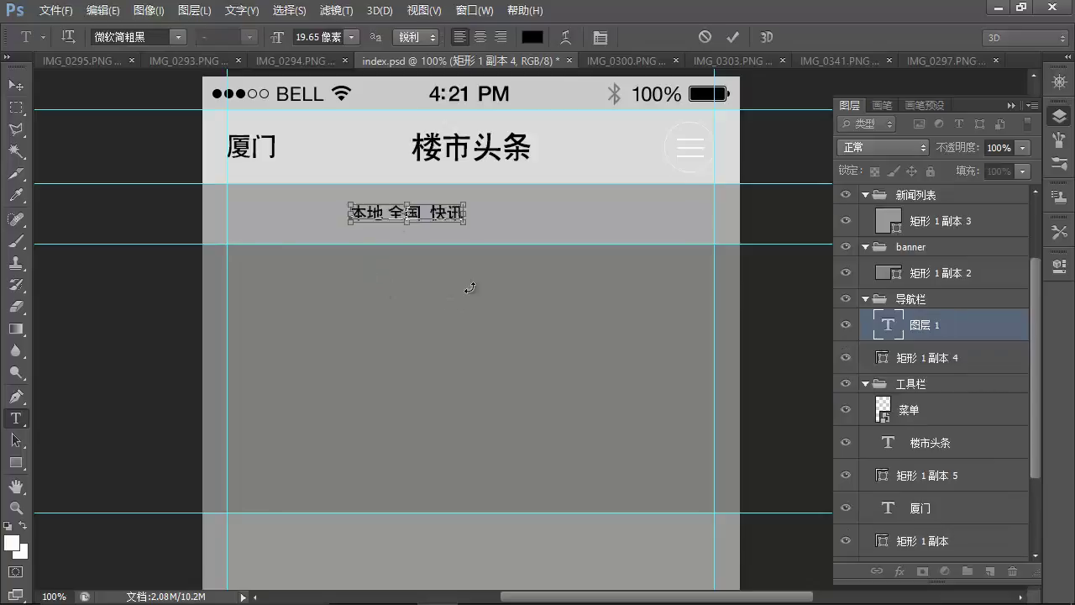
pyautogui.hotkey('ctrl', 'Return')
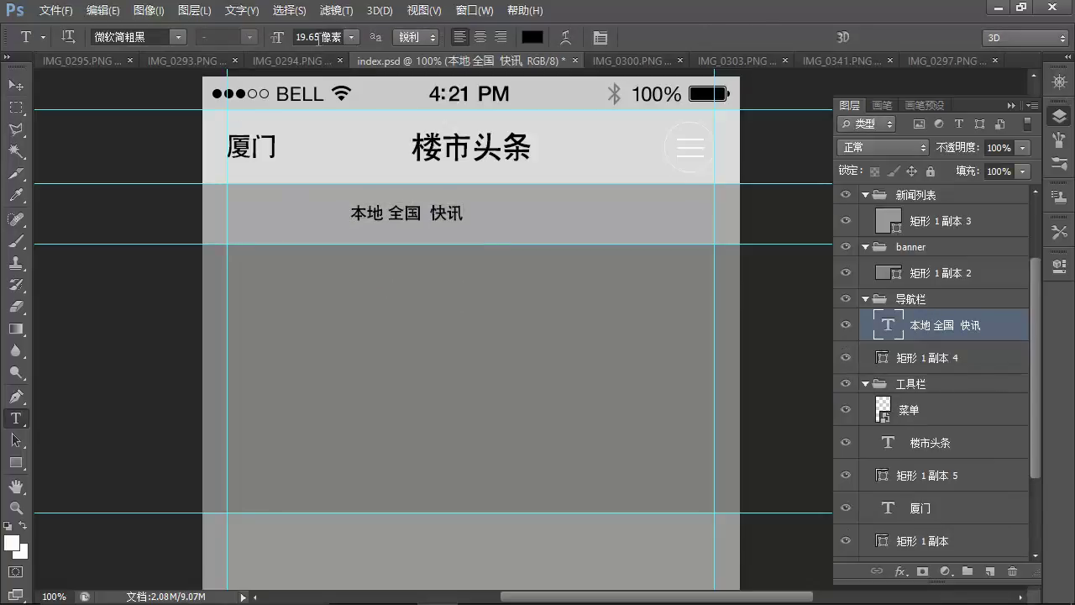
# - Set the font size of the 本地 全国 快讯 text to 30 px
pyautogui.moveTo(324, 37); pyautogui.dragTo(309, 37)
pyautogui.write('30')
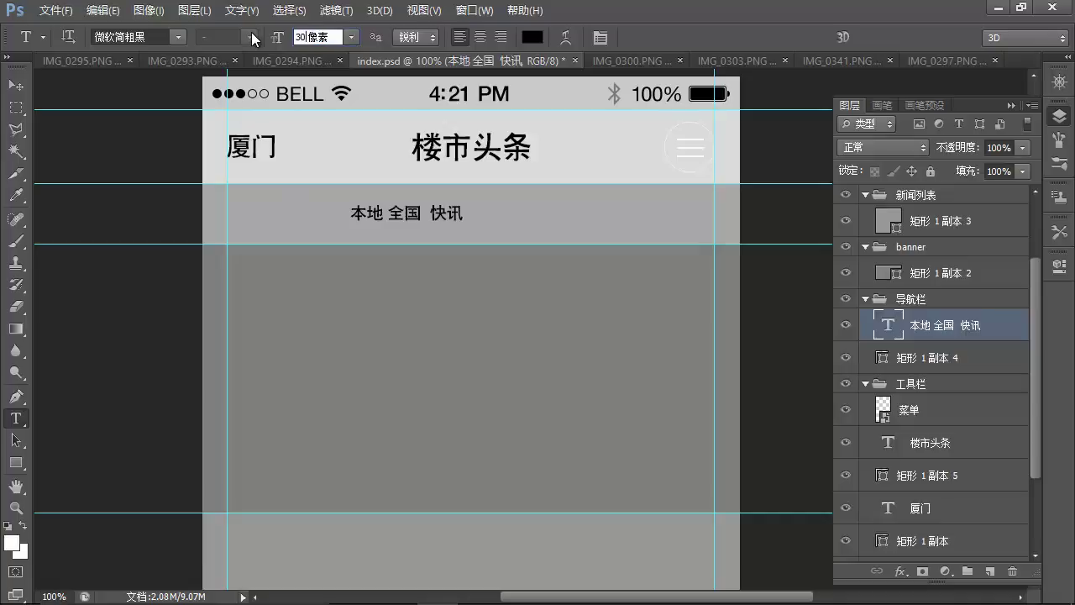
pyautogui.press('Return')
# - Center the 本地 全国 快讯 text horizontally on the canvas and vertically on the 矩形 1 副本 4 rectangle
pyautogui.click(16, 84)
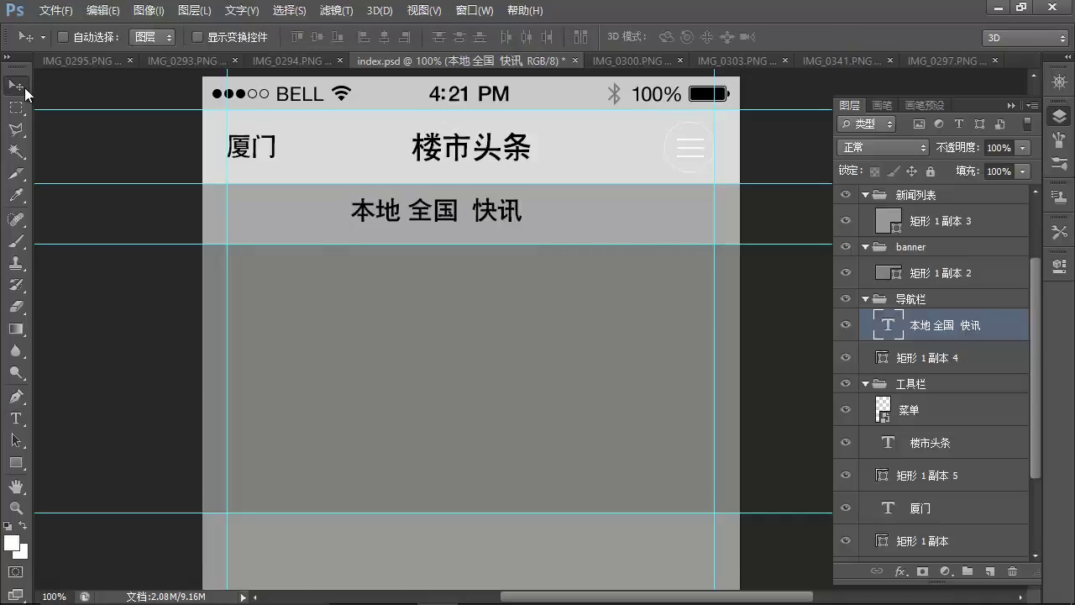
pyautogui.hotkey('ctrl', 'a')
pyautogui.click(383, 37)
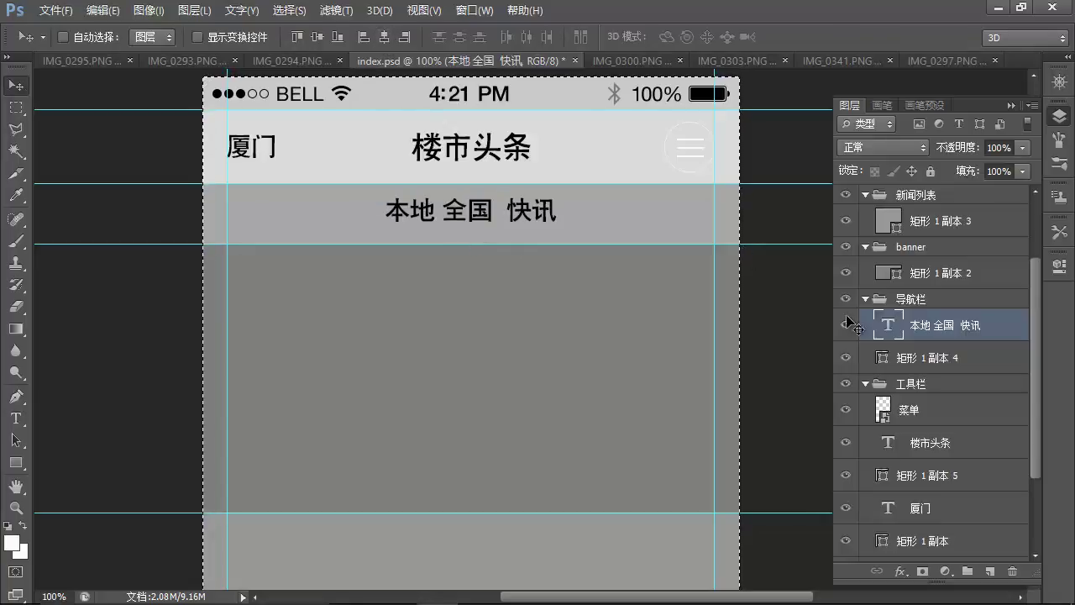
pyautogui.keyDown('shift'); pyautogui.click(961, 359); pyautogui.keyUp('shift')
pyautogui.hotkey('ctrl', 'd')
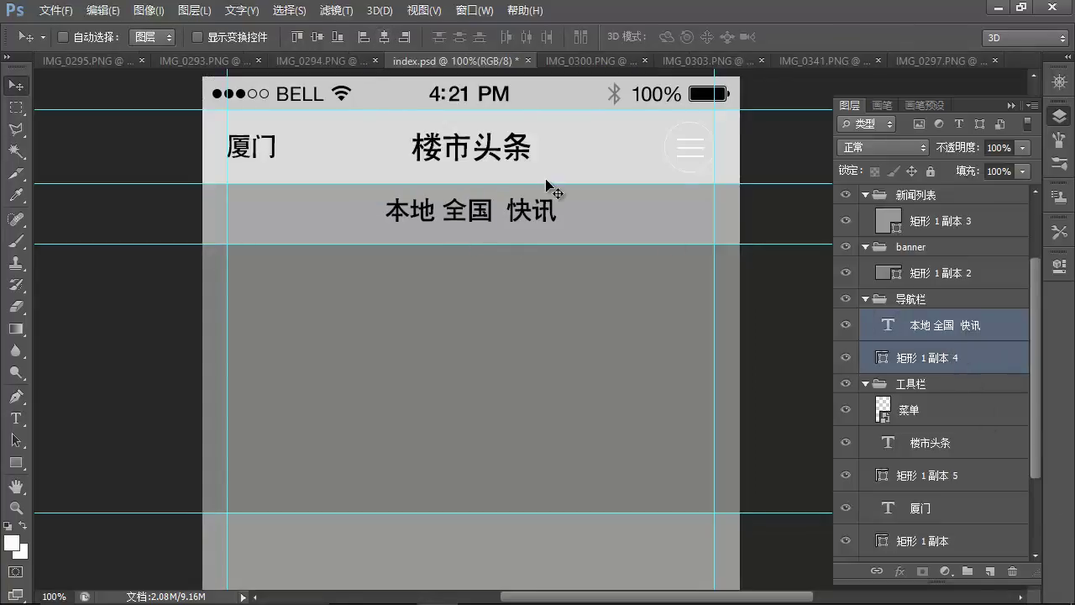
pyautogui.click(316, 38)
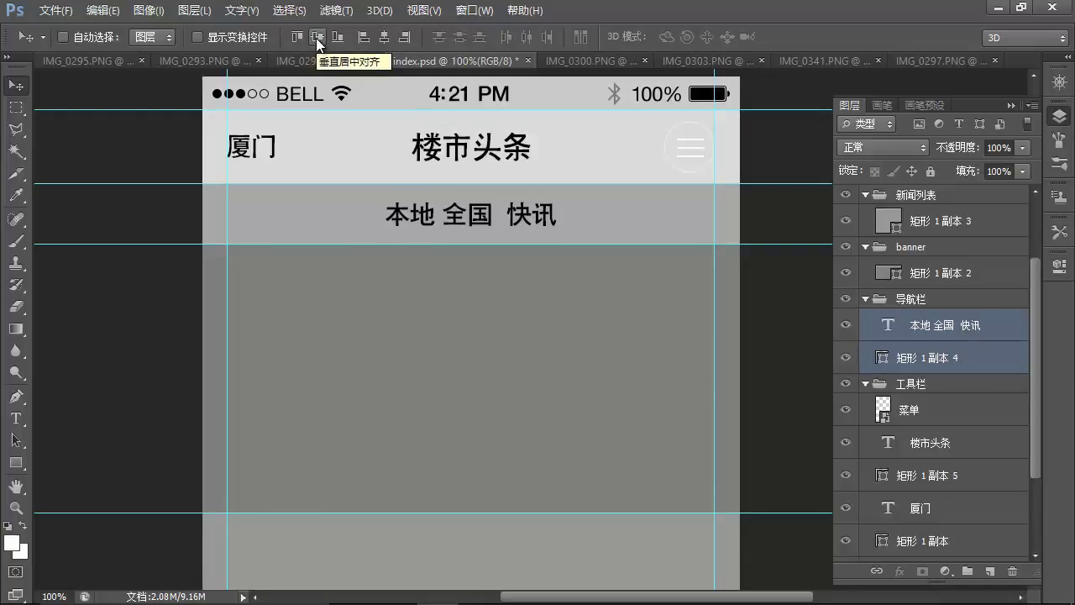
# - Place the banner image above 矩形 1 副本 2 in the banner group and enlarge it to about 115% to cover the banner area
pyautogui.moveTo(507, 321); pyautogui.dragTo(467, 241)
pyautogui.moveTo(452, 314); pyautogui.dragTo(478, 308)
pyautogui.moveTo(456, 342); pyautogui.dragTo(343, 218)
pyautogui.keyDown('ctrl'); pyautogui.click(504, 276); pyautogui.keyUp('ctrl')
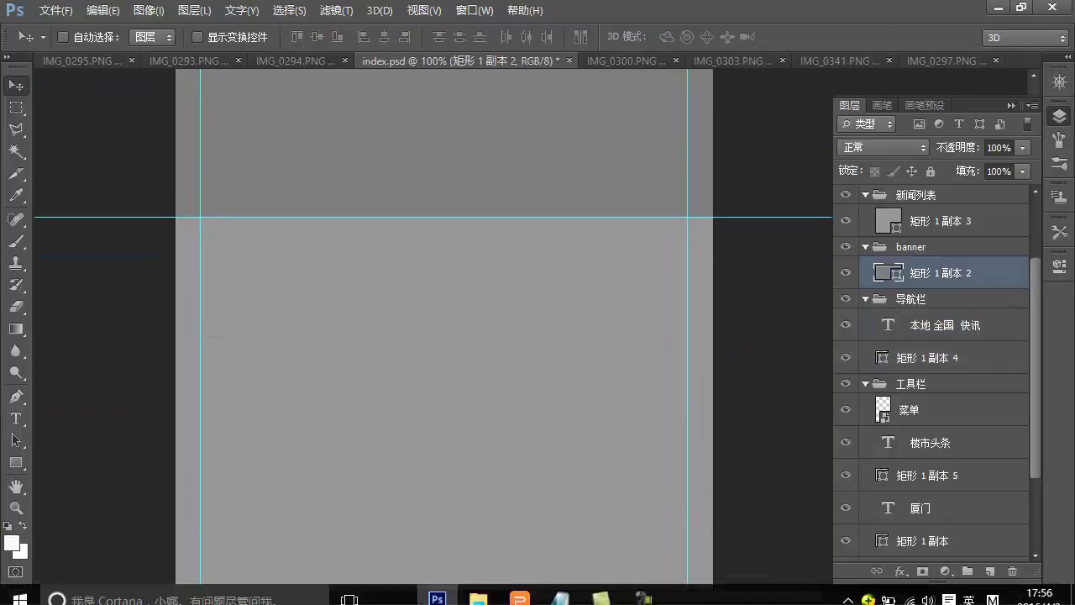
pyautogui.moveTo(496, 592)
pyautogui.click(494, 531)
pyautogui.moveTo(480, 168)
pyautogui.mouseDown()
pyautogui.moveTo(542, 423)
pyautogui.moveTo(538, 593)
pyautogui.moveTo(446, 597)
pyautogui.moveTo(449, 140)
pyautogui.moveTo(480, 163)
pyautogui.mouseUp()
pyautogui.moveTo(476, 223); pyautogui.dragTo(392, 178)
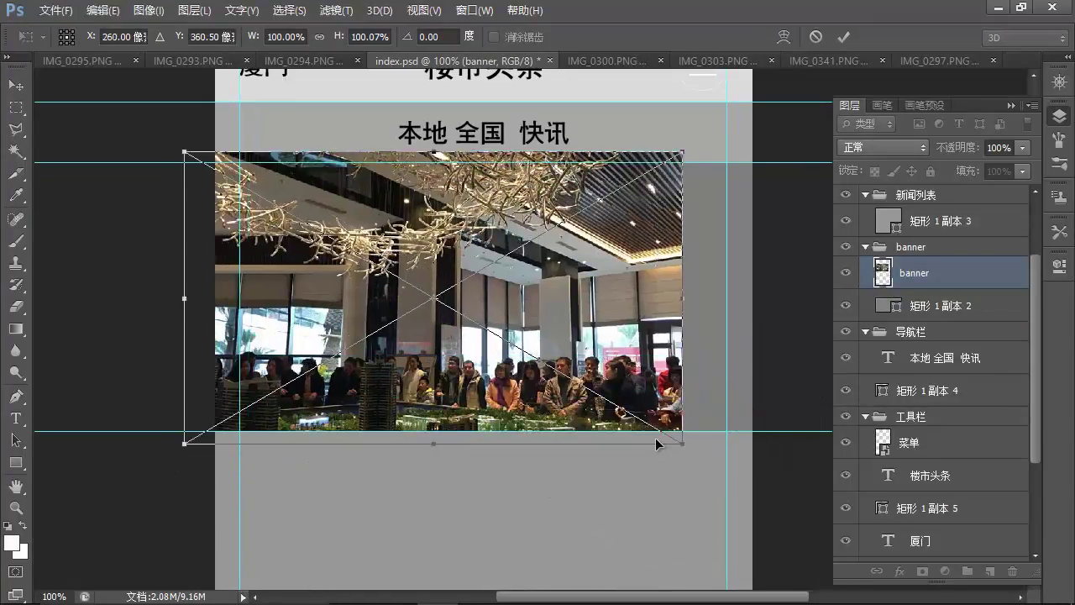
pyautogui.moveTo(682, 445); pyautogui.dragTo(761, 487)
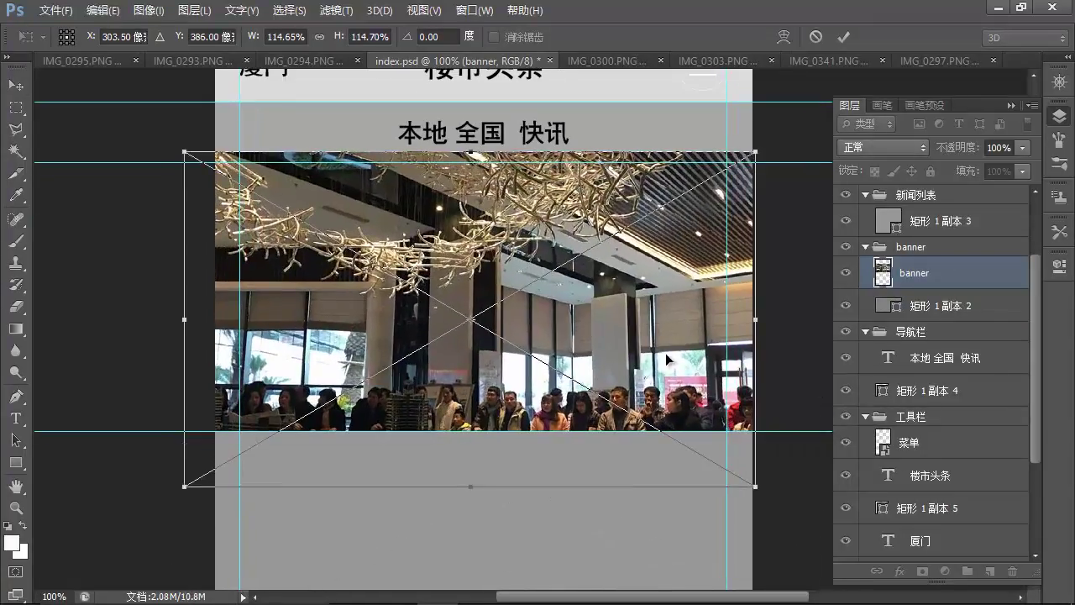
pyautogui.press('Return')
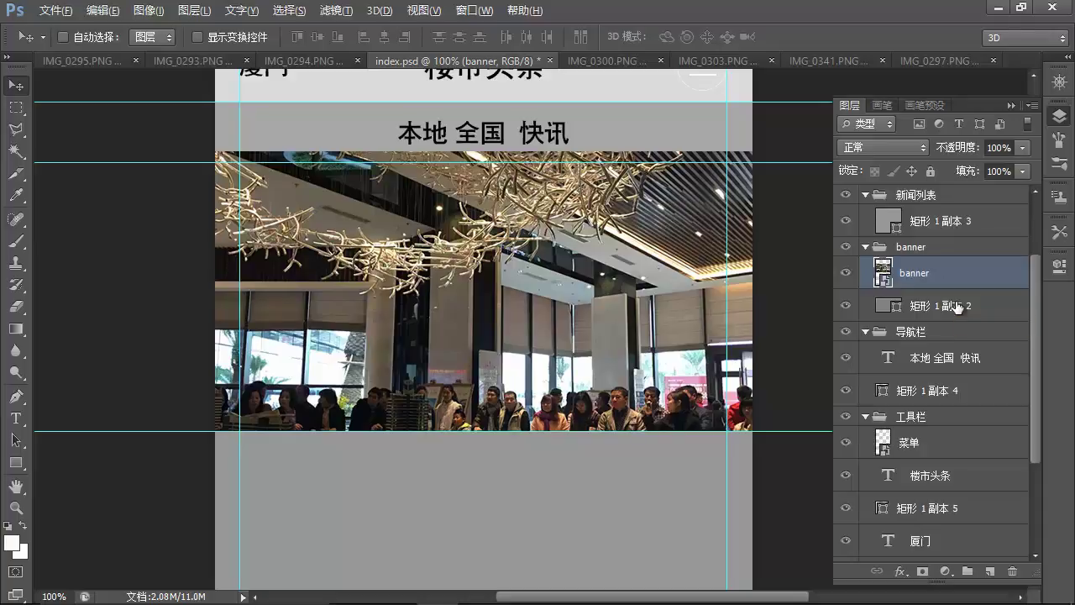
# - Clip the banner photo to the 矩形 1 副本 2 rectangle beneath it
pyautogui.keyDown('alt'); pyautogui.click(956, 307); pyautogui.keyUp('alt')
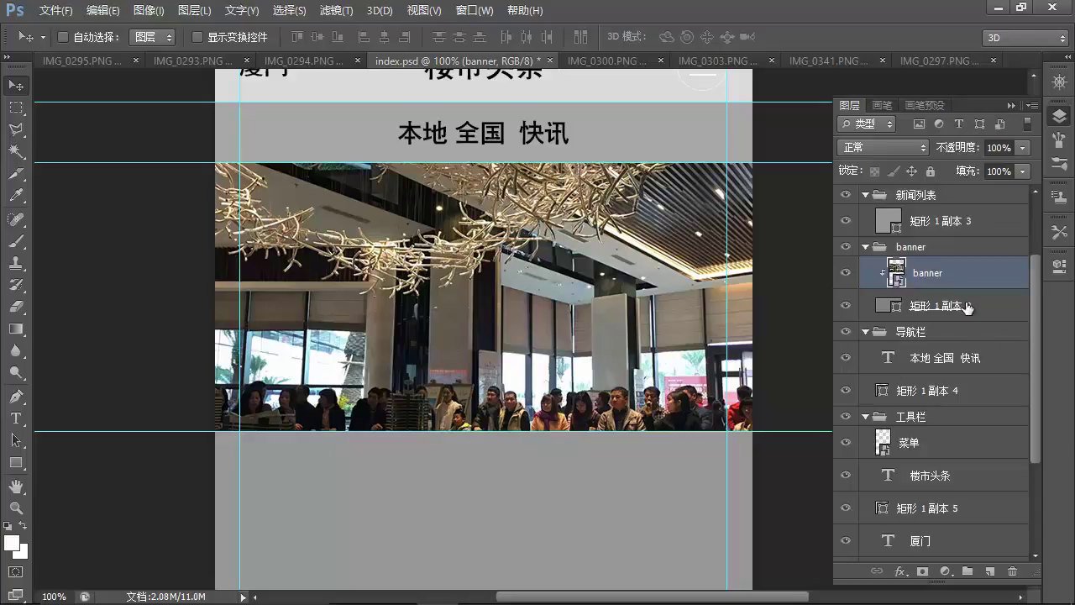
pyautogui.click(983, 308)
# - Collapse the banner group and show the 原型 wireframe layer to examine the news list layout
pyautogui.moveTo(593, 276); pyautogui.dragTo(572, 217)
pyautogui.moveTo(573, 318); pyautogui.dragTo(576, 211)
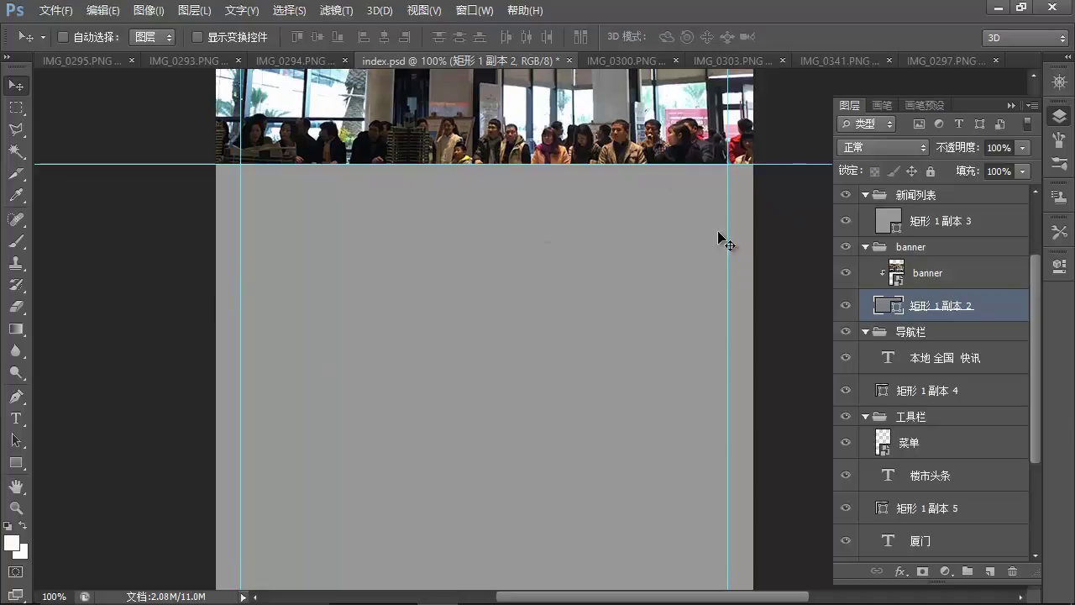
pyautogui.click(864, 195)
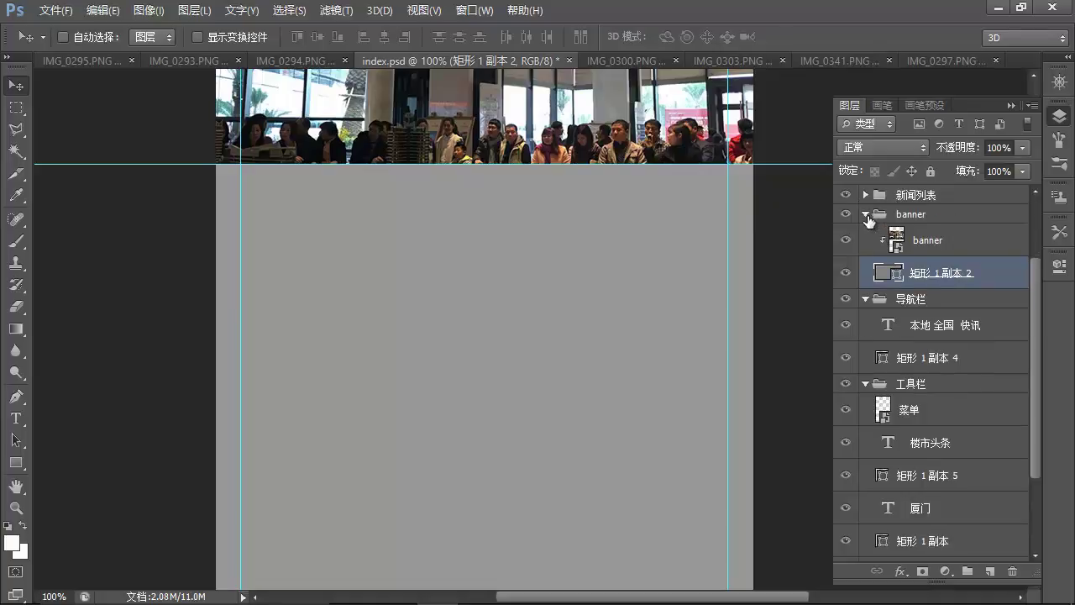
pyautogui.click(866, 215)
pyautogui.click(906, 198)
pyautogui.click(866, 196)
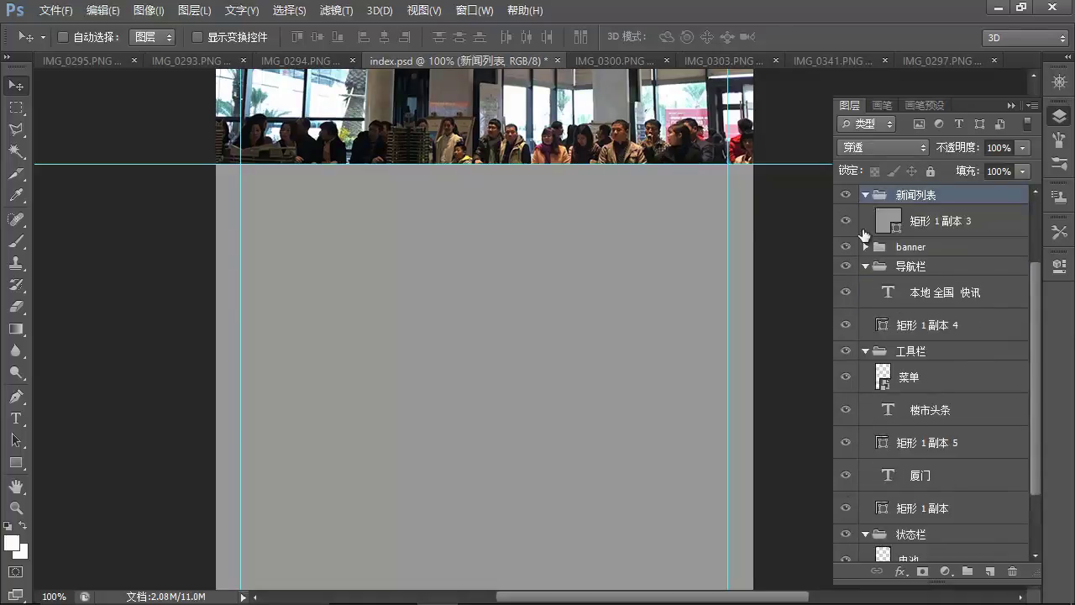
pyautogui.scroll(3, 942, 269)
pyautogui.click(921, 207)
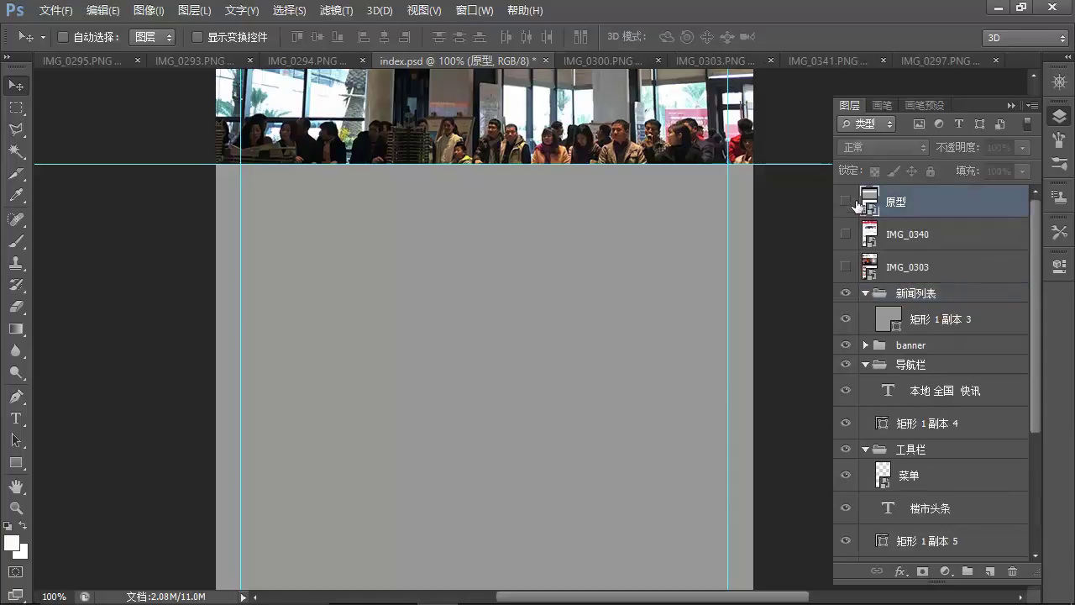
pyautogui.click(847, 203)
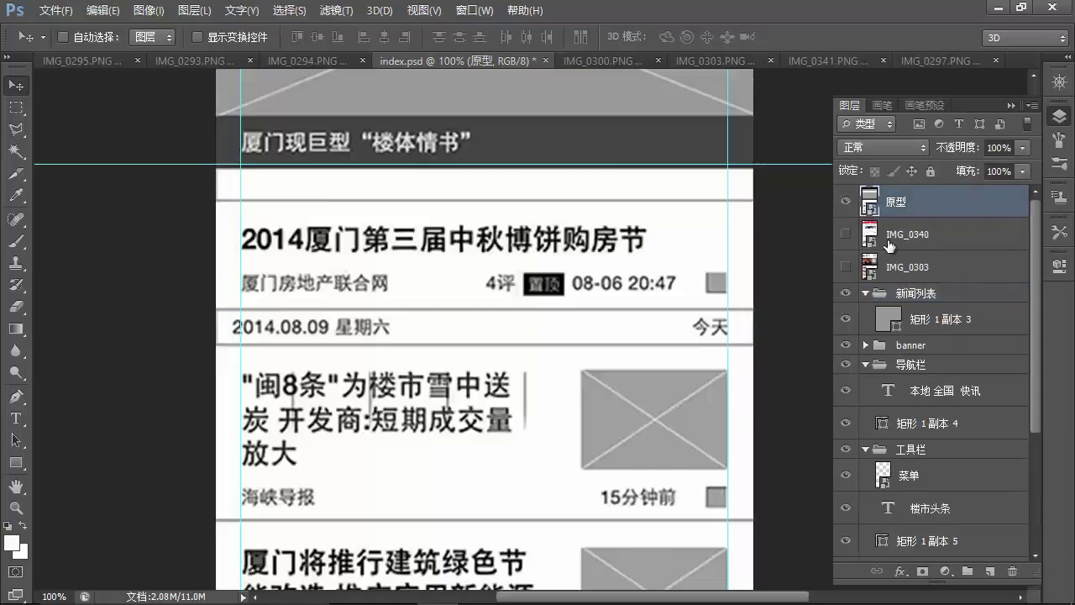
pyautogui.hotkey('ctrl', '0')
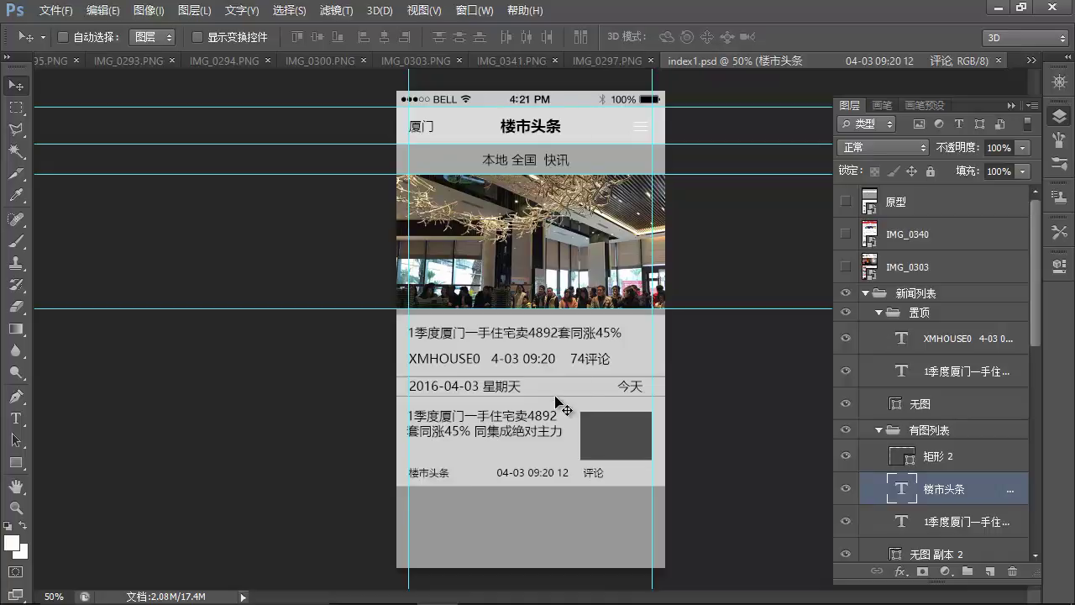
# - Hide the guides and fill the status bar rectangle 矩形 1 with red #d03939
pyautogui.hotkey('ctrl', ';')
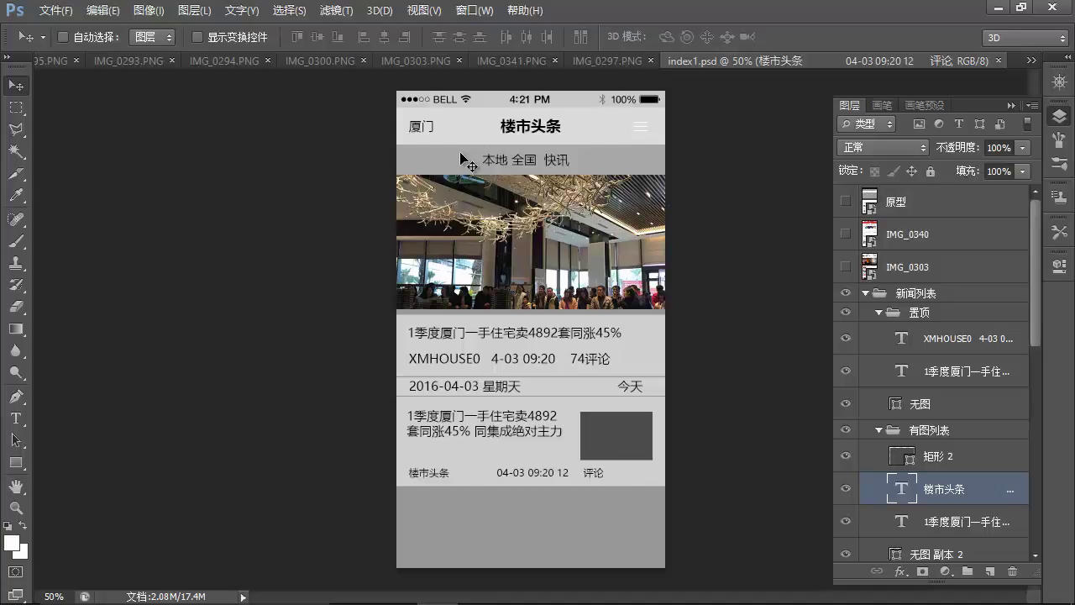
pyautogui.keyDown('ctrl'); pyautogui.click(497, 104); pyautogui.keyUp('ctrl')
pyautogui.scroll(-1, 953, 499)
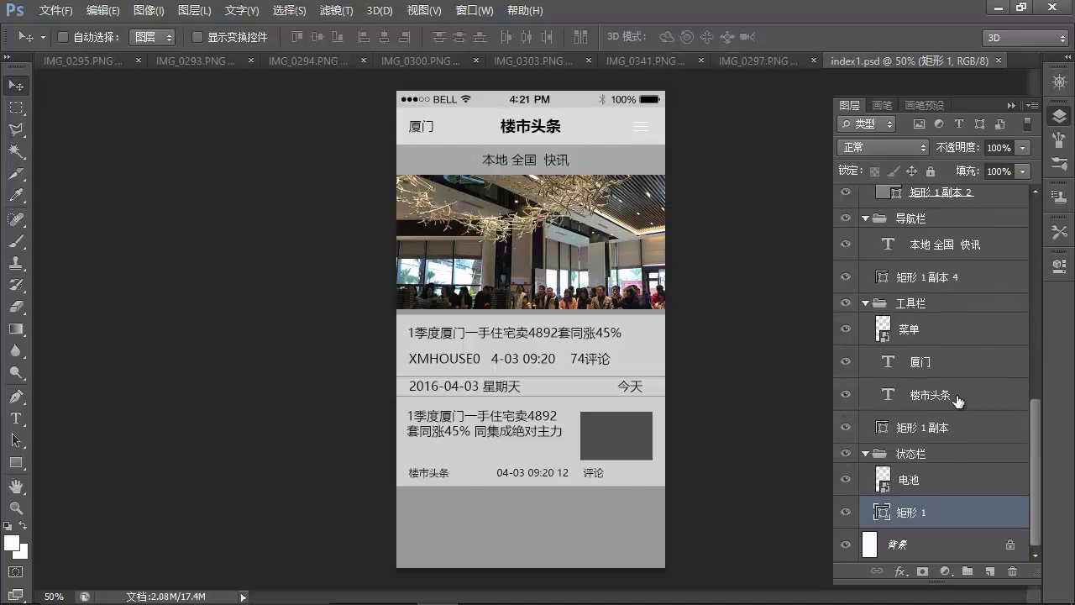
pyautogui.doubleClick(883, 513)
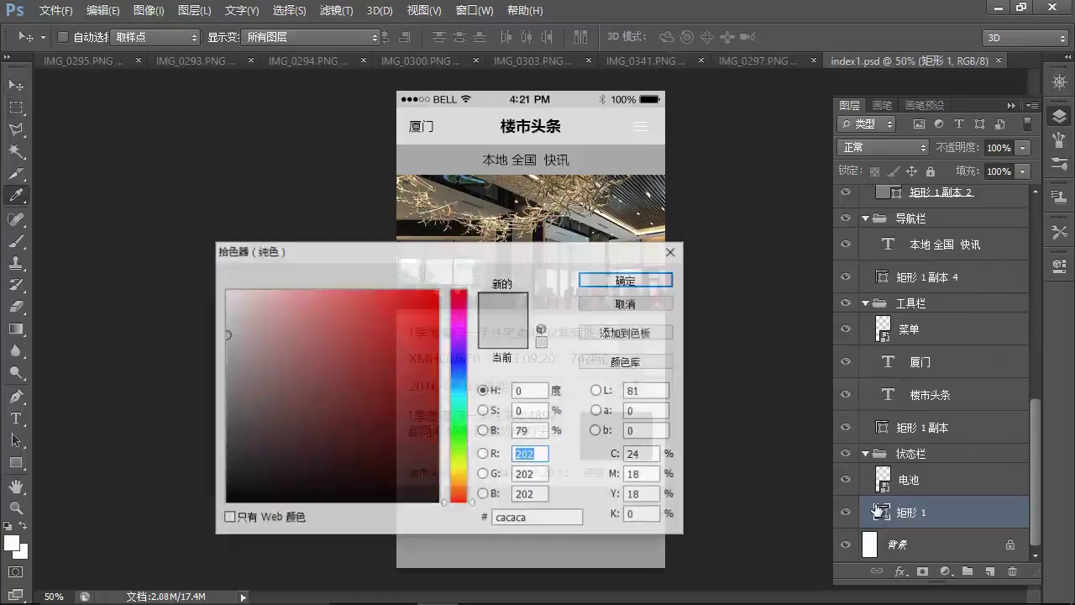
pyautogui.click(390, 334)
pyautogui.click(379, 325)
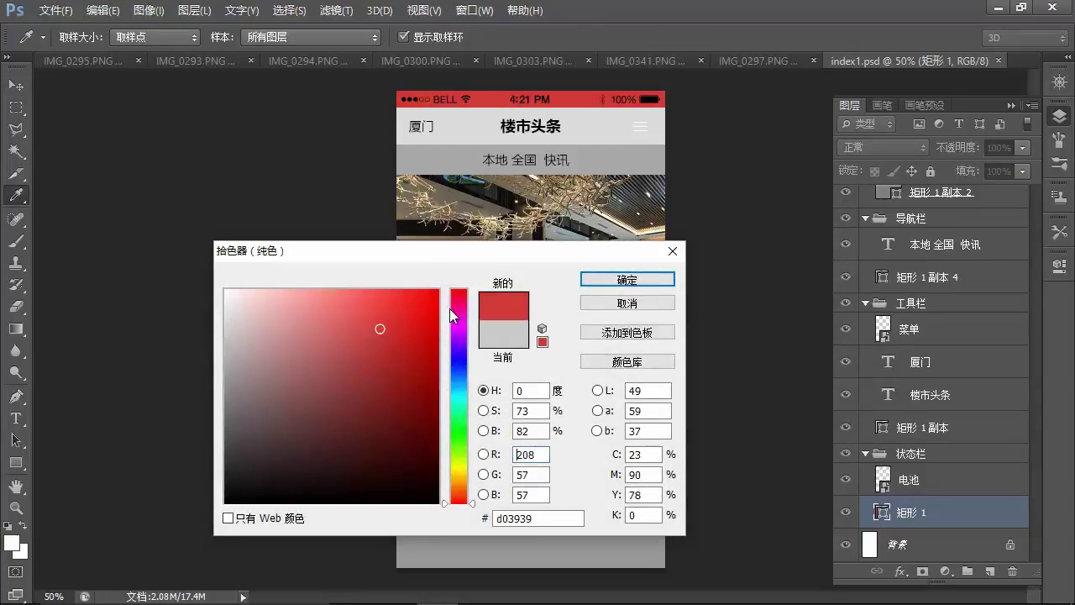
pyautogui.click(651, 279)
# - Fill the toolbar rectangle 矩形 1 副本 with the status bar's red, #d03939
pyautogui.keyDown('ctrl'); pyautogui.click(594, 133); pyautogui.keyUp('ctrl')
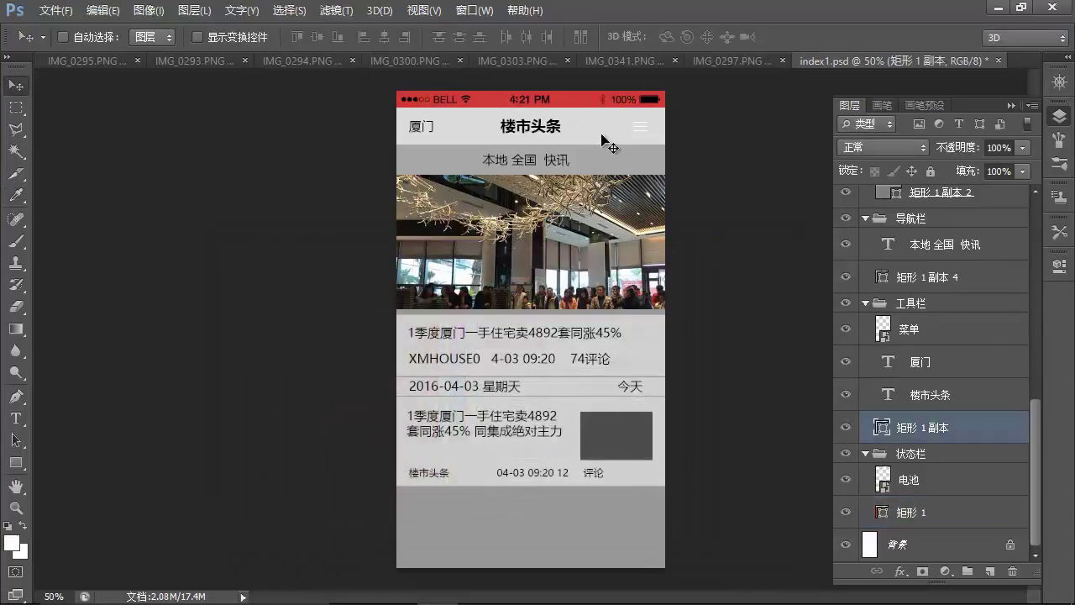
pyautogui.doubleClick(882, 427)
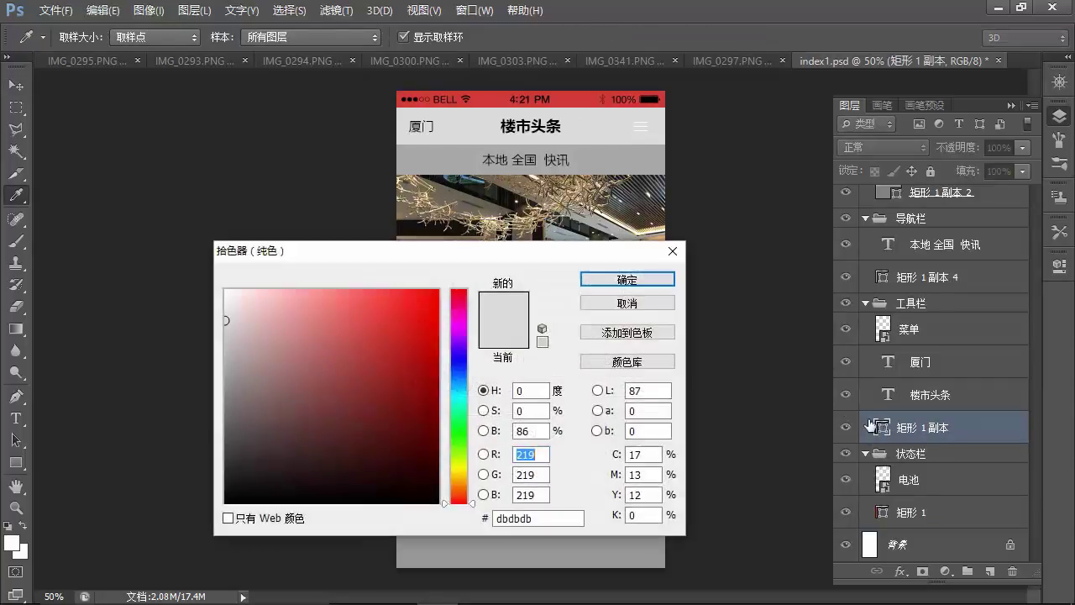
pyautogui.click(491, 98)
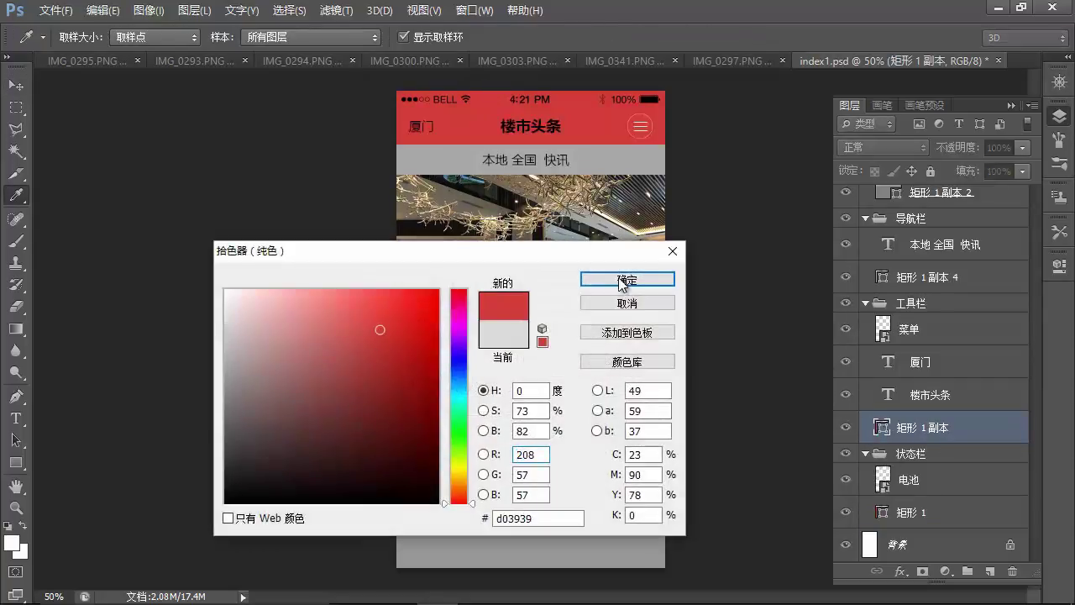
pyautogui.press('v')
pyautogui.click(653, 279)
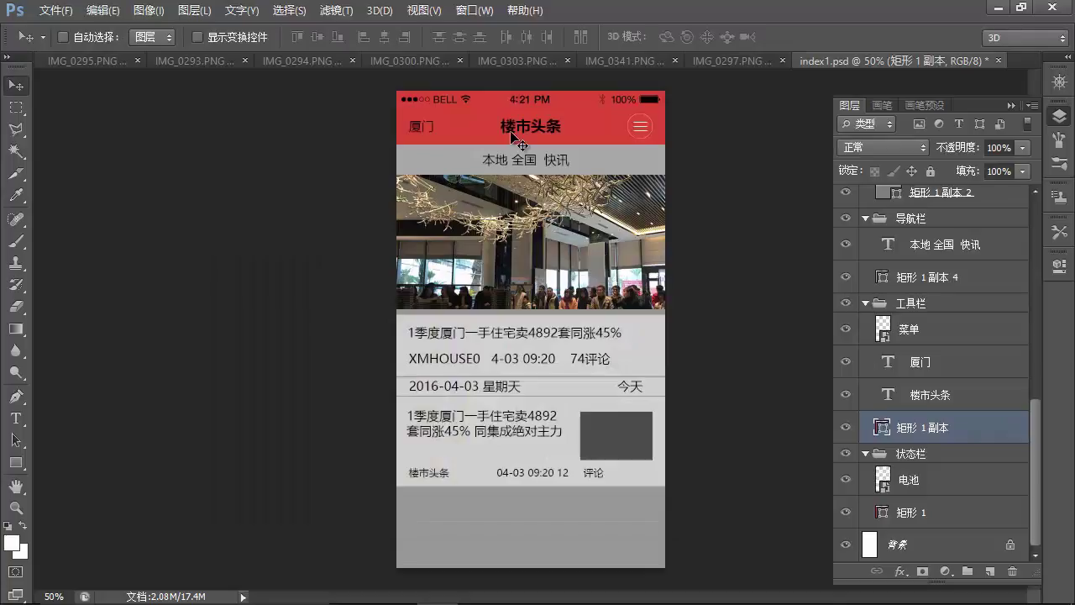
# - Change the colour of the 楼市头条 title text in the toolbar to white
pyautogui.press('t')
pyautogui.click(544, 124)
pyautogui.hotkey('ctrl', 'Return')
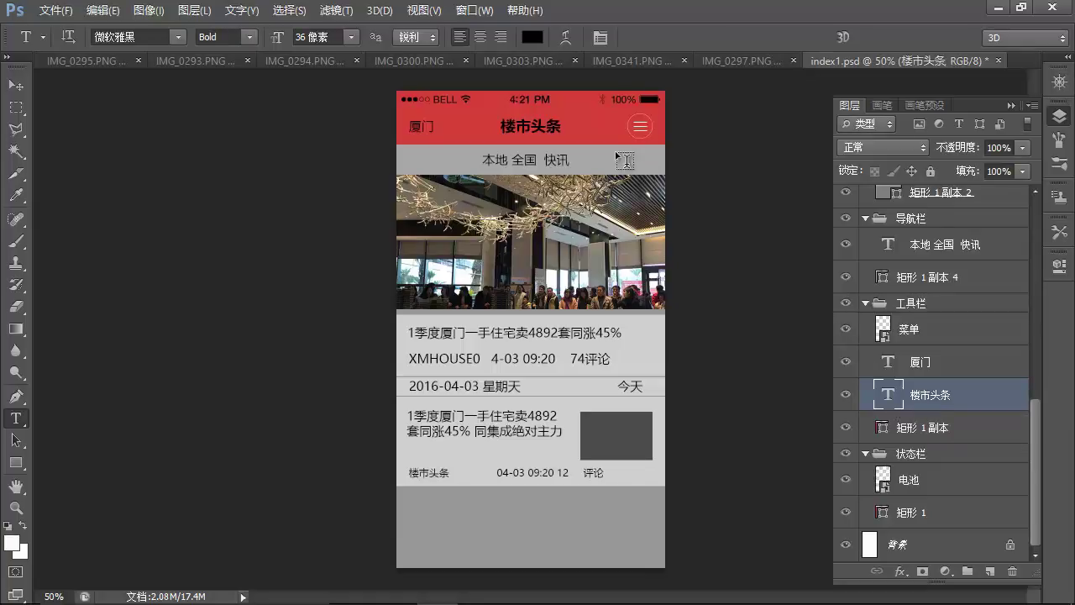
pyautogui.click(532, 37)
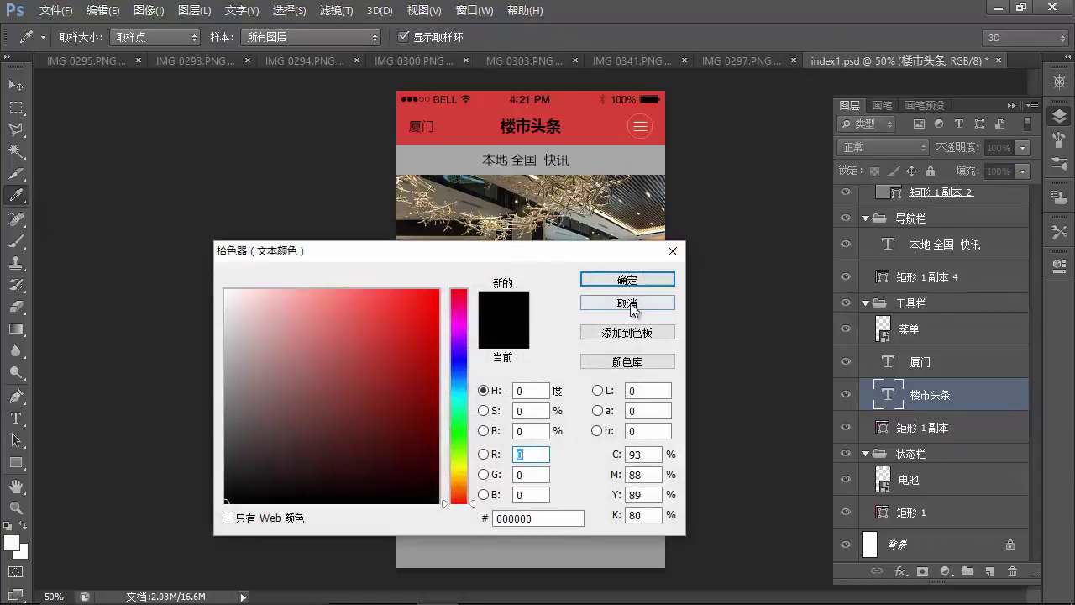
pyautogui.click(630, 304)
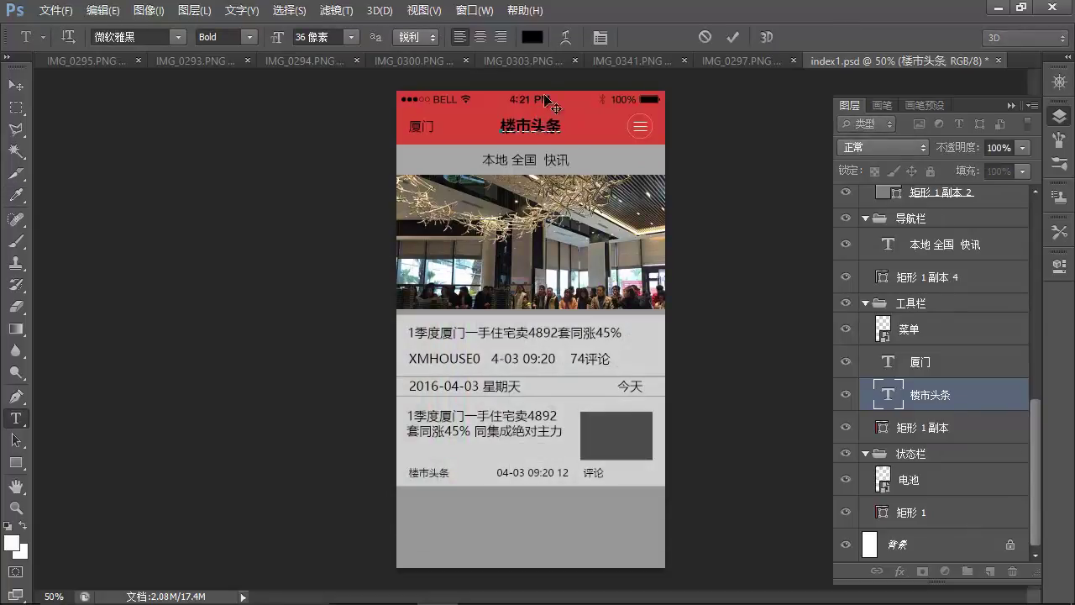
pyautogui.click(532, 37)
pyautogui.moveTo(296, 332); pyautogui.dragTo(215, 262)
pyautogui.click(627, 279)
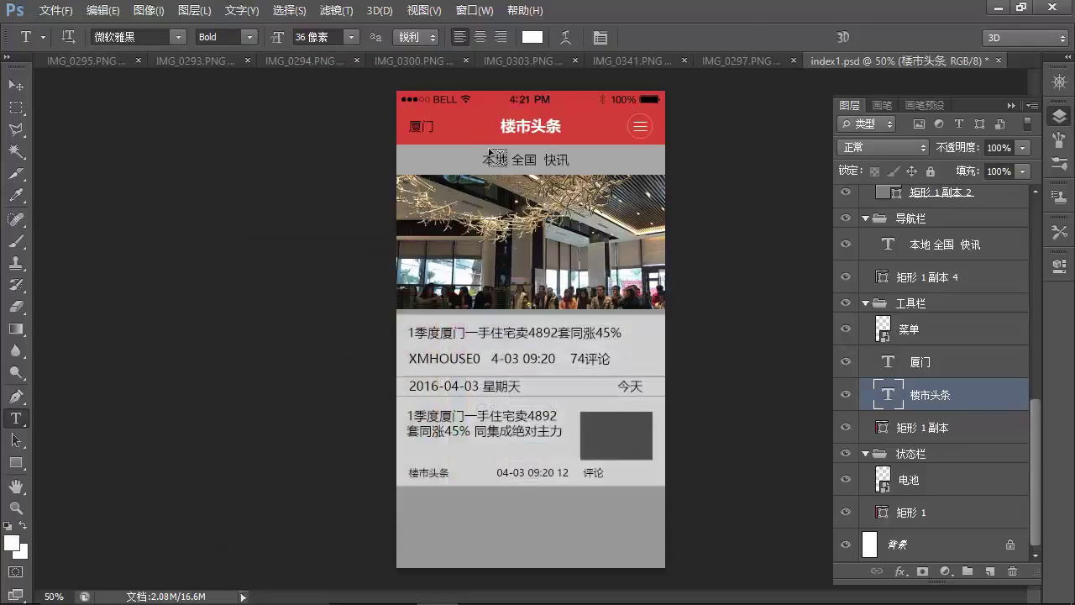
# - Change the colour of the 厦门 text in the toolbar to white #ffffff
pyautogui.click(420, 126)
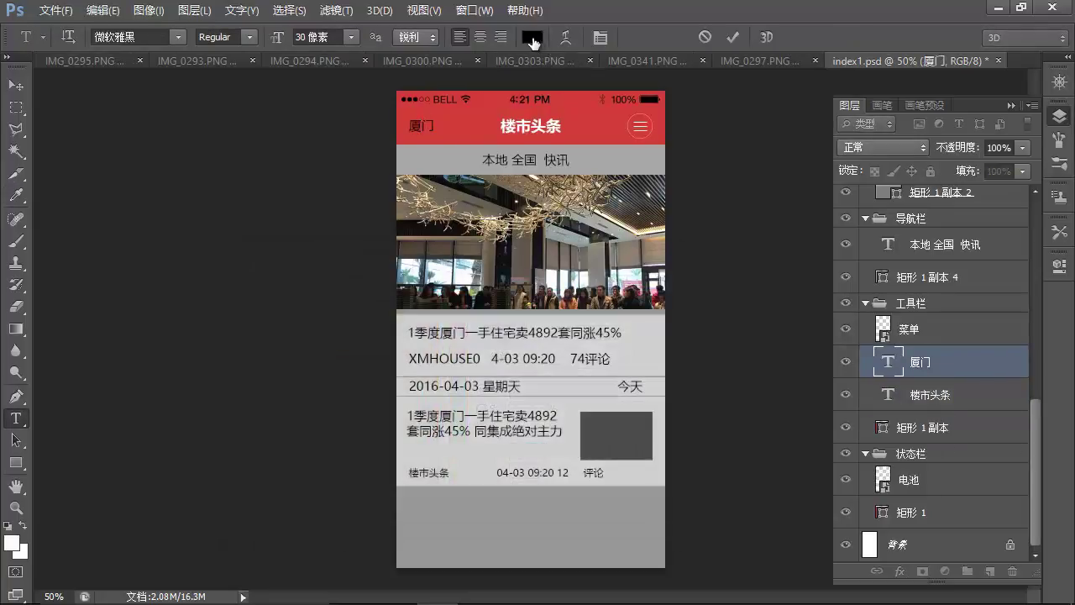
pyautogui.click(533, 37)
pyautogui.moveTo(252, 341); pyautogui.dragTo(220, 286)
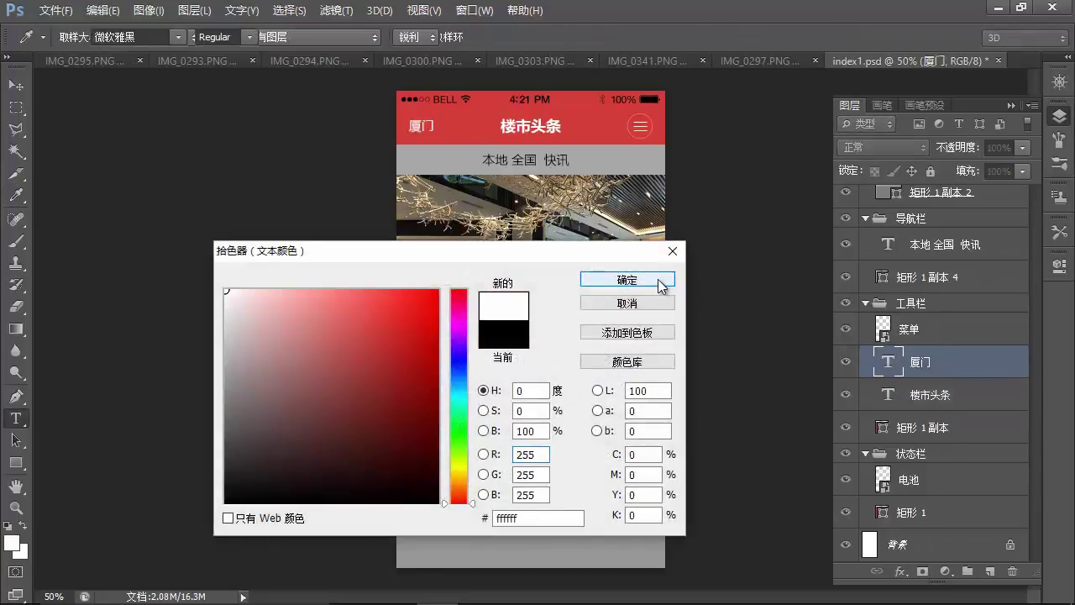
pyautogui.click(658, 279)
pyautogui.hotkey('ctrl', 'Return')
pyautogui.press('v')
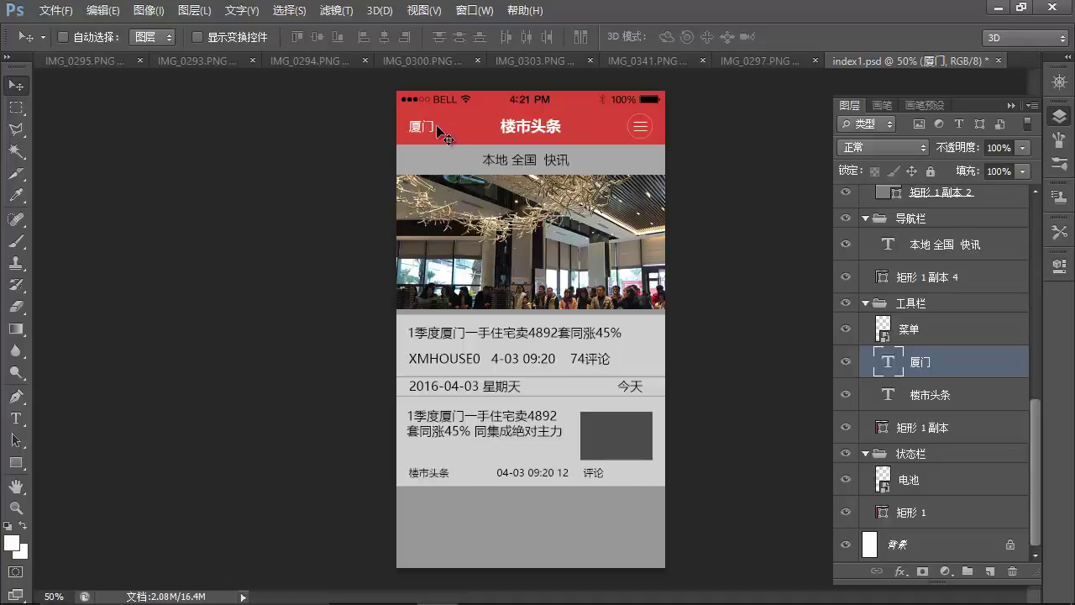
# - Show the 原型 wireframe at 100% opacity to review its layout and hide it again
pyautogui.scroll(10, 929, 208)
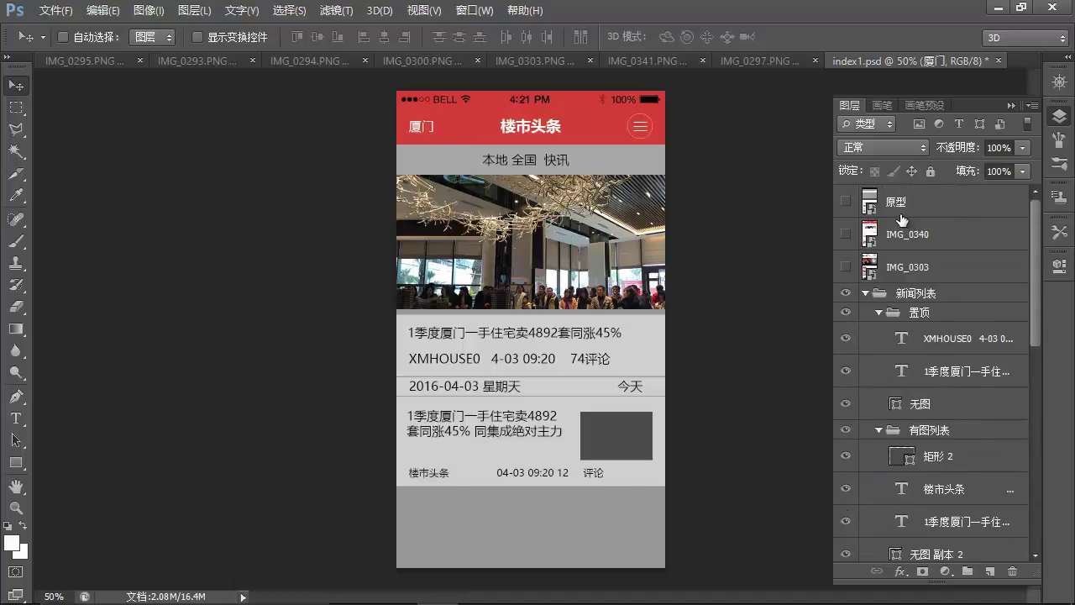
pyautogui.click(847, 203)
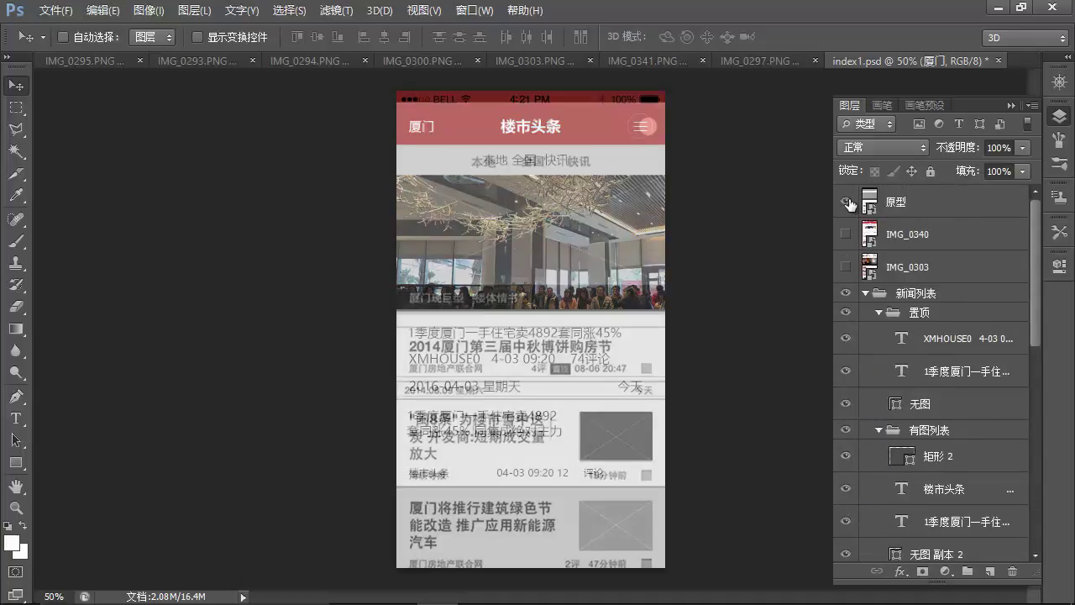
pyautogui.click(911, 207)
pyautogui.press('0')
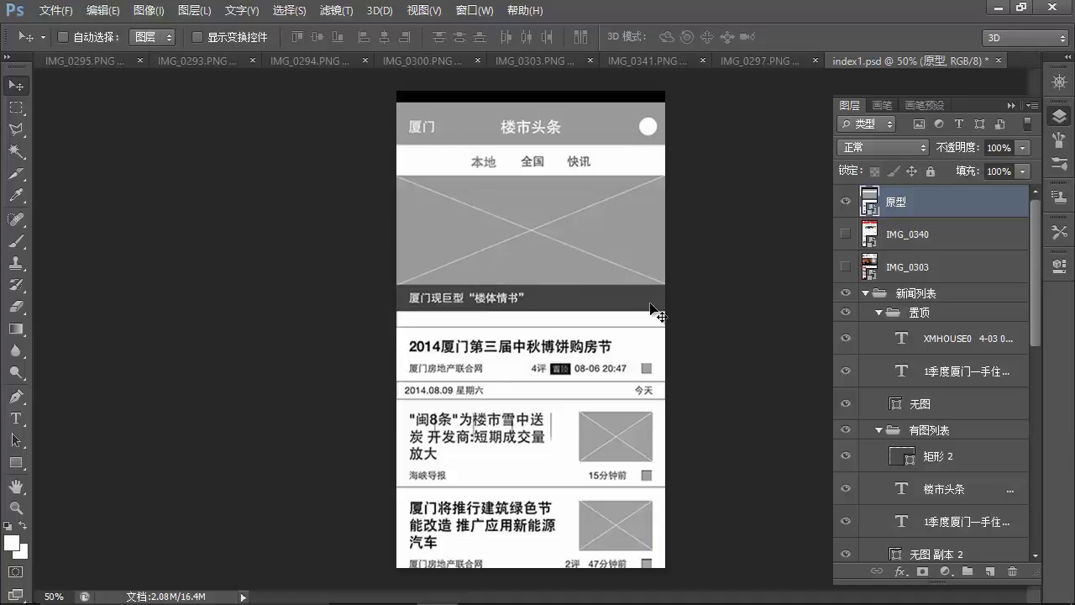
pyautogui.click(846, 202)
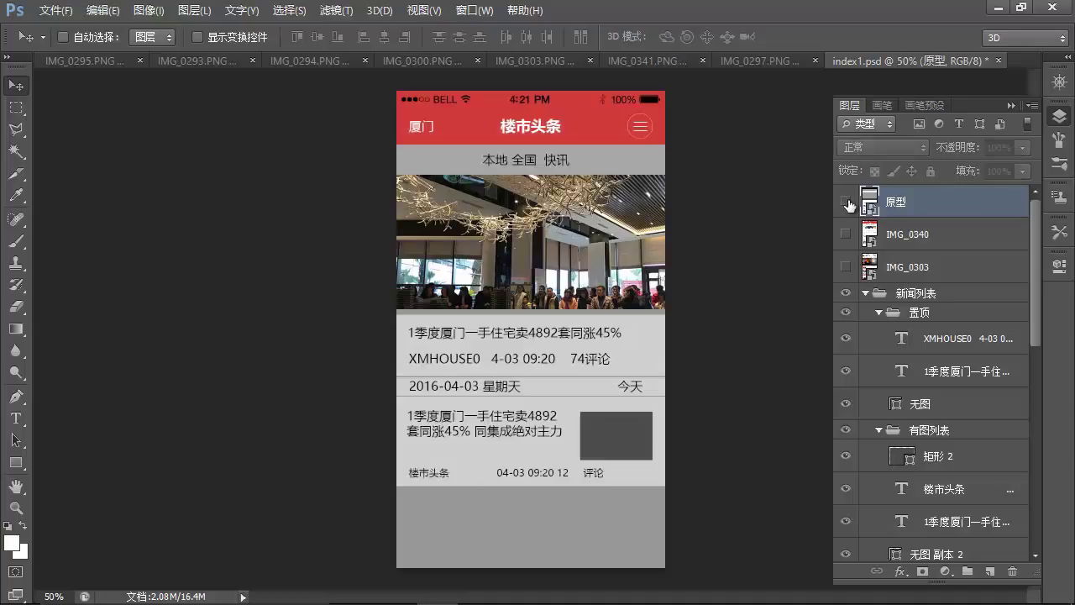
# - Fill the navigation bar rectangle 矩形 1 副本 4 with white
pyautogui.keyDown('ctrl'); pyautogui.click(582, 135); pyautogui.keyUp('ctrl')
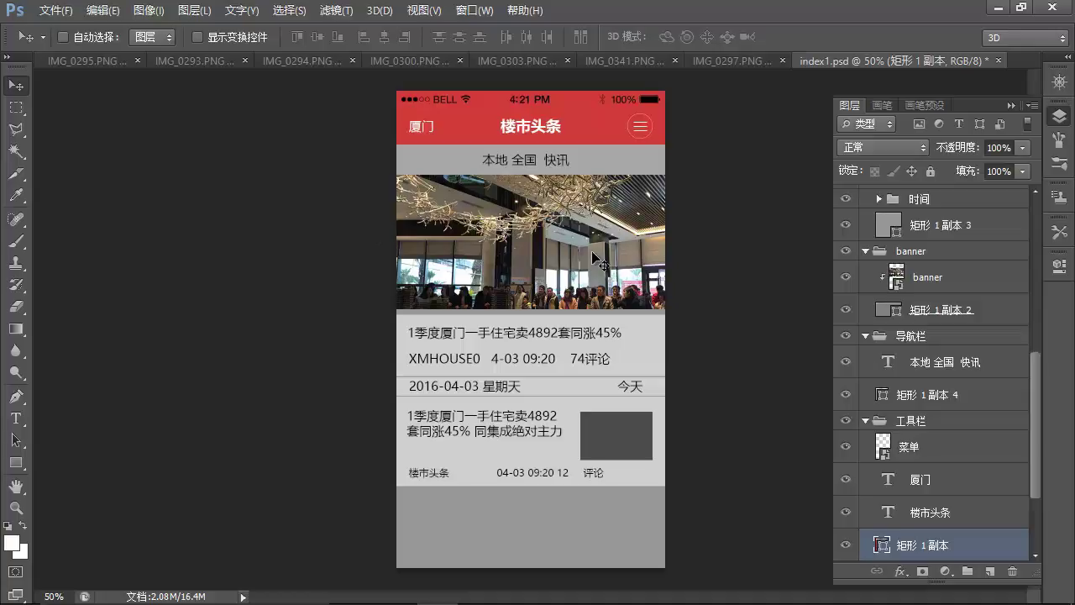
pyautogui.keyDown('ctrl'); pyautogui.click(629, 166); pyautogui.keyUp('ctrl')
pyautogui.doubleClick(882, 395)
pyautogui.moveTo(235, 303); pyautogui.dragTo(168, 245)
pyautogui.click(647, 279)
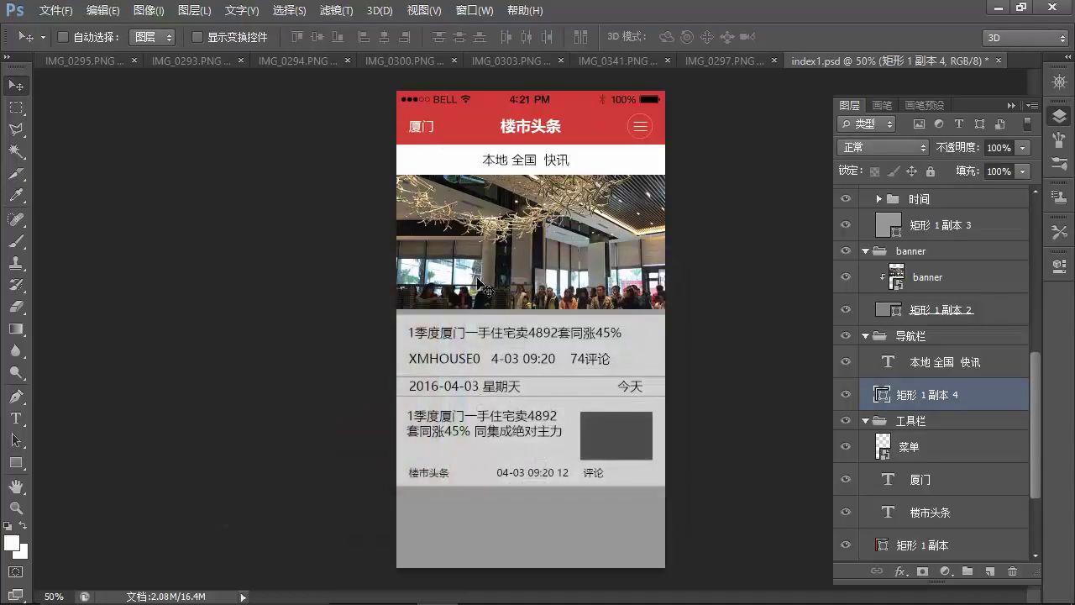
# - Draw a dark caption rectangle about 692 × 62 px across the banner photo's lower edge and set its opacity to 70%
pyautogui.keyDown('ctrl'); pyautogui.click(520, 270); pyautogui.keyUp('ctrl')
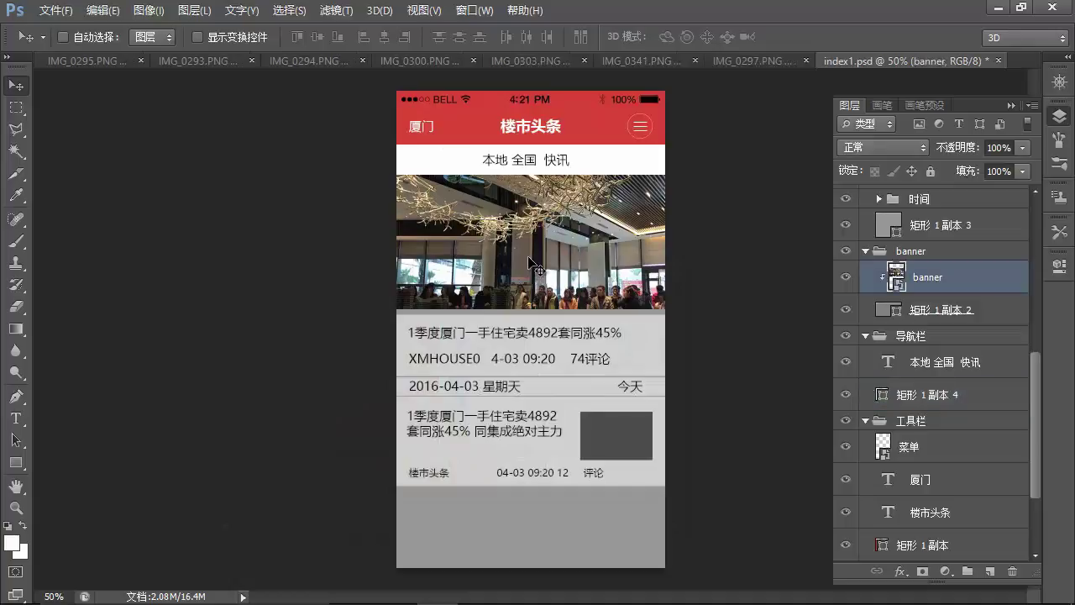
pyautogui.press('u')
pyautogui.moveTo(390, 287); pyautogui.dragTo(680, 313)
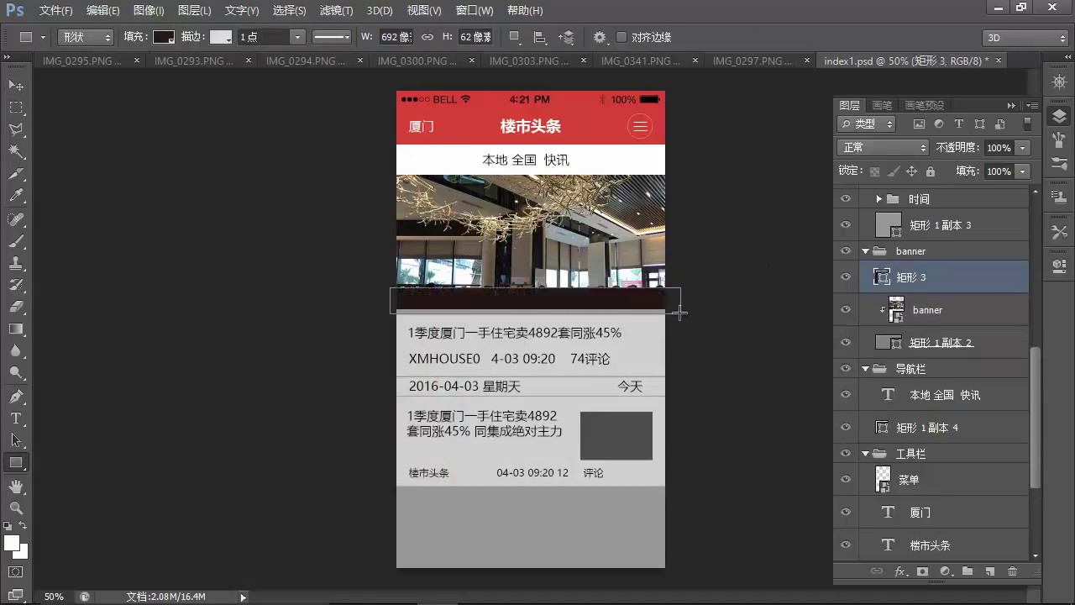
pyautogui.press('v')
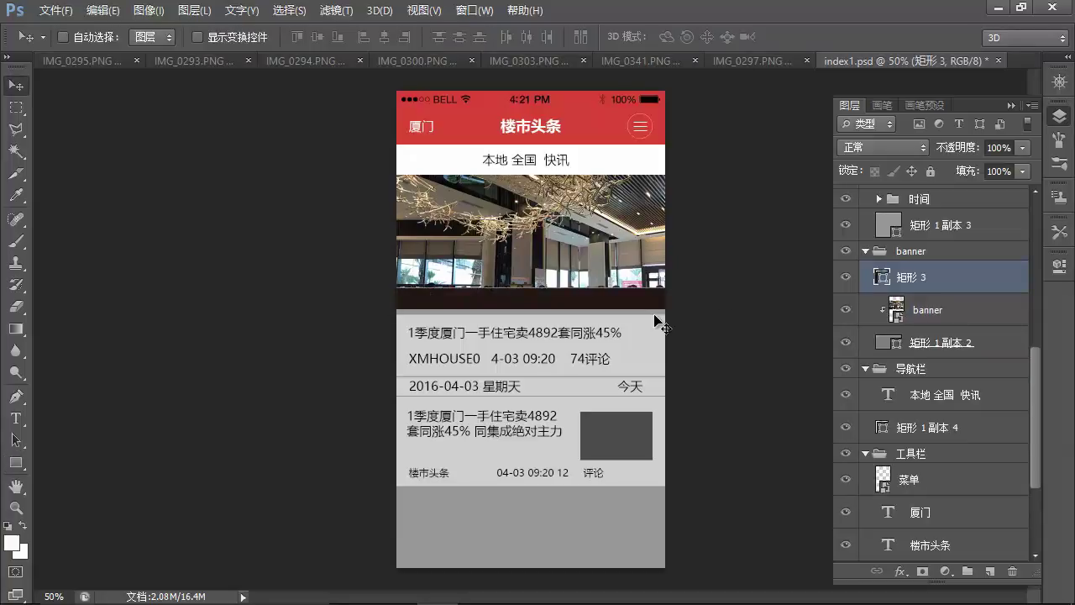
pyautogui.press('5')
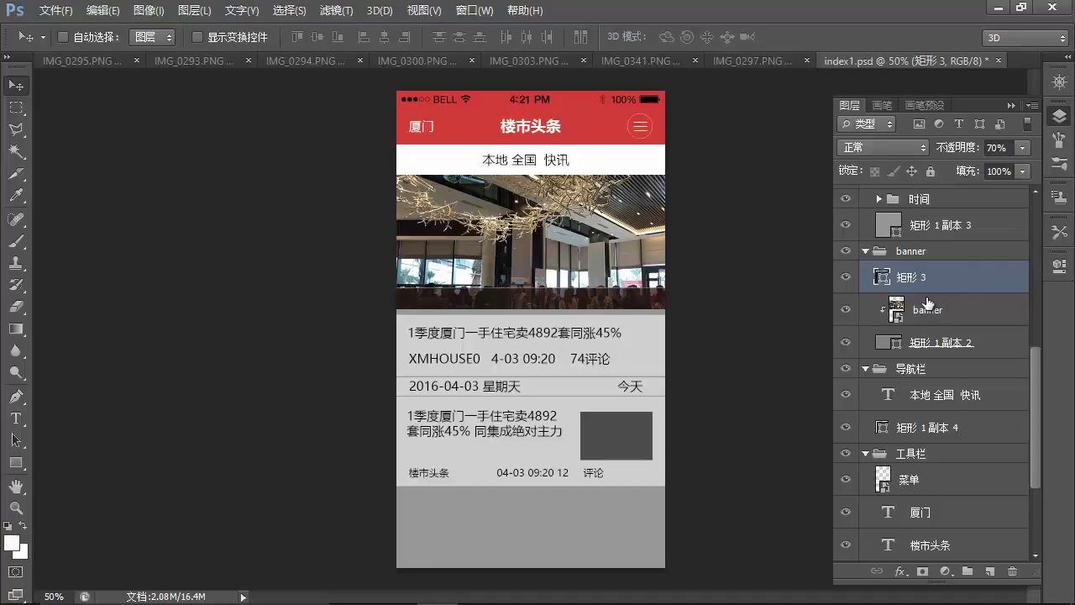
# - Fill the 无图 rectangle behind the pinned news item with white
pyautogui.keyDown('ctrl'); pyautogui.click(652, 358); pyautogui.keyUp('ctrl')
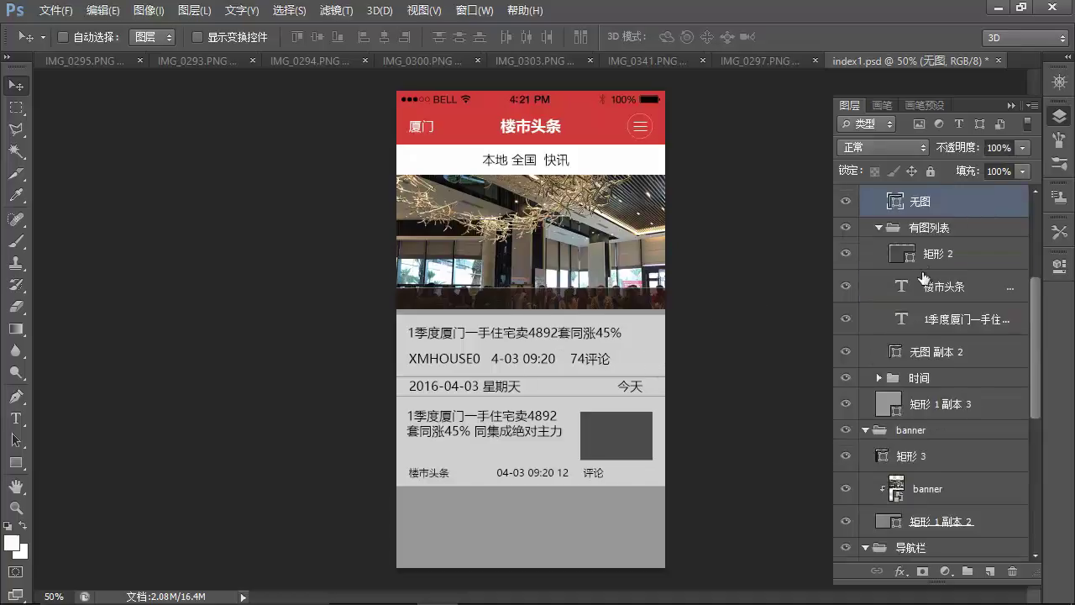
pyautogui.doubleClick(896, 201)
pyautogui.moveTo(252, 311); pyautogui.dragTo(173, 244)
pyautogui.press('Return')
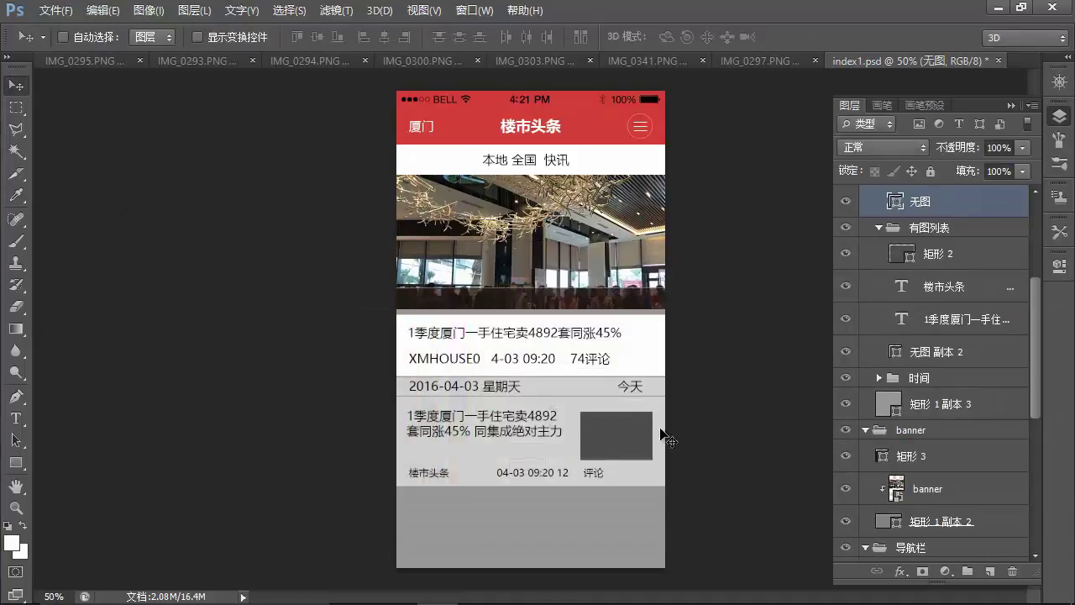
# - Fill the 无图 副本 rectangle behind the date row in the 时间 group with white
pyautogui.keyDown('ctrl'); pyautogui.click(594, 391); pyautogui.keyUp('ctrl')
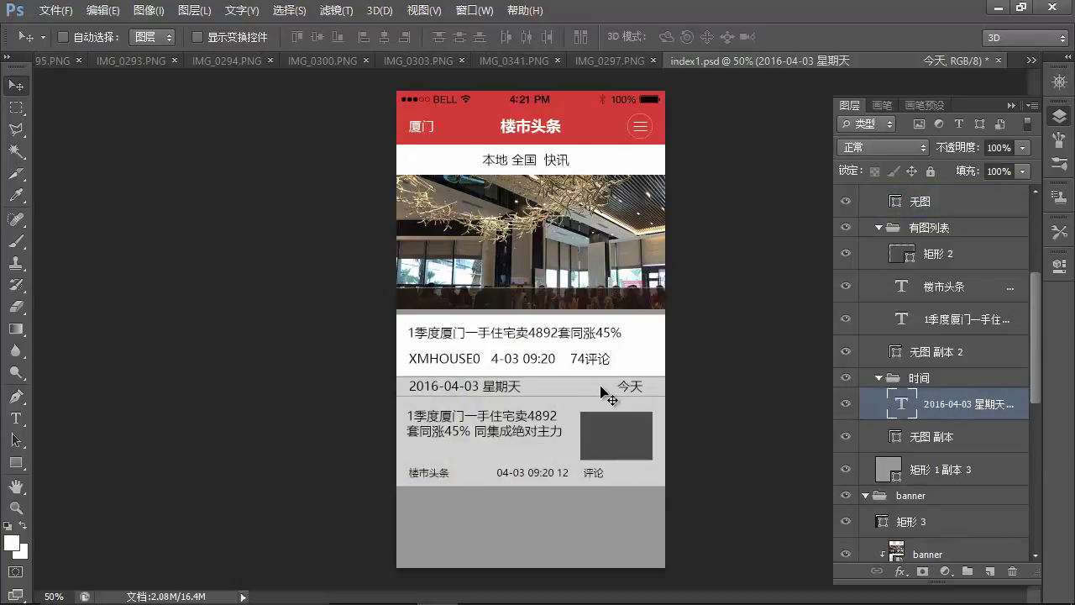
pyautogui.click(940, 437)
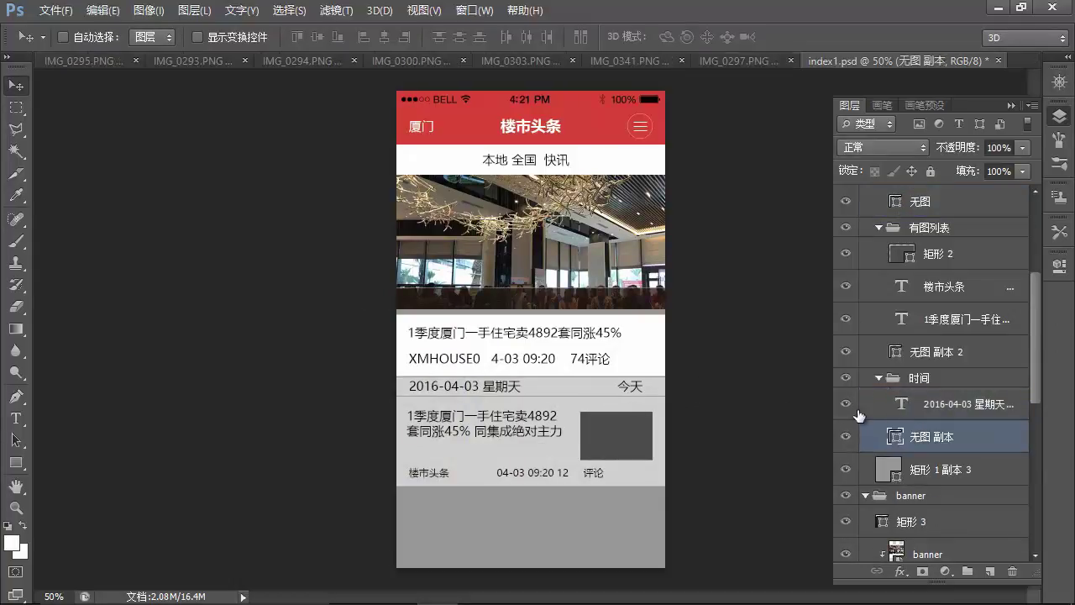
pyautogui.doubleClick(897, 438)
pyautogui.moveTo(243, 310); pyautogui.dragTo(176, 247)
pyautogui.click(623, 304)
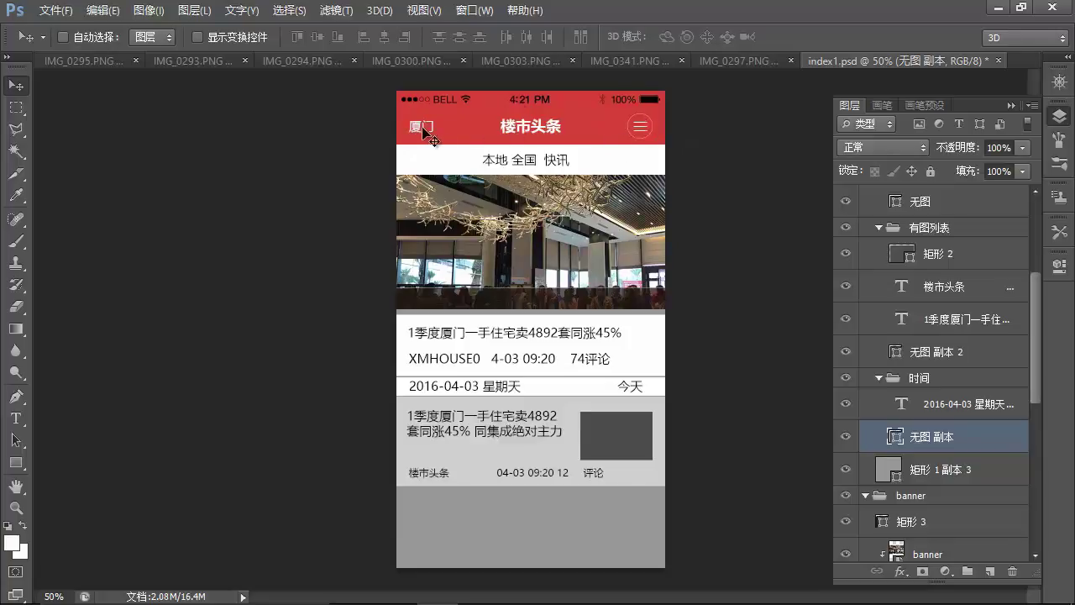
# - Review the home screen up close from the status bar to the news list to check the layout and colours
pyautogui.hotkey('ctrl', '+')
pyautogui.hotkey('ctrl', '+')
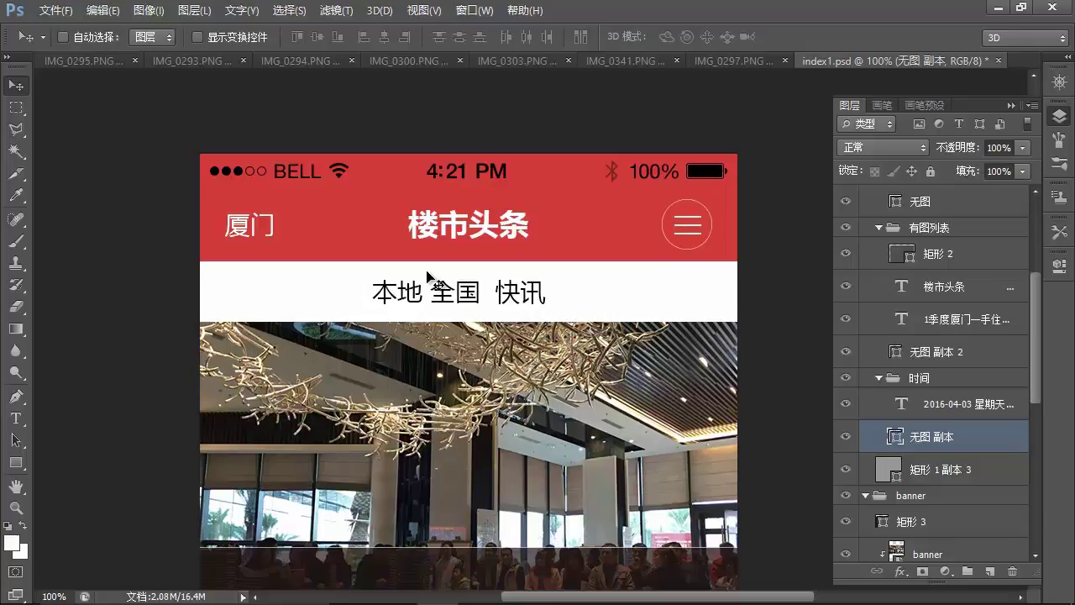
pyautogui.scroll(-10, 428, 420)
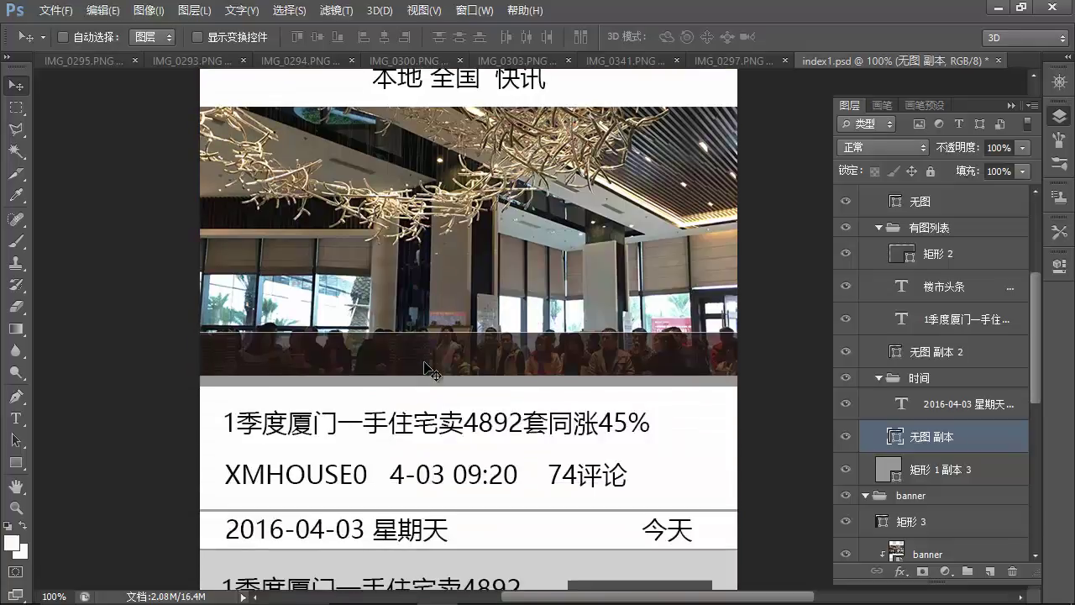
pyautogui.scroll(-4, 429, 367)
pyautogui.scroll(5, 428, 367)
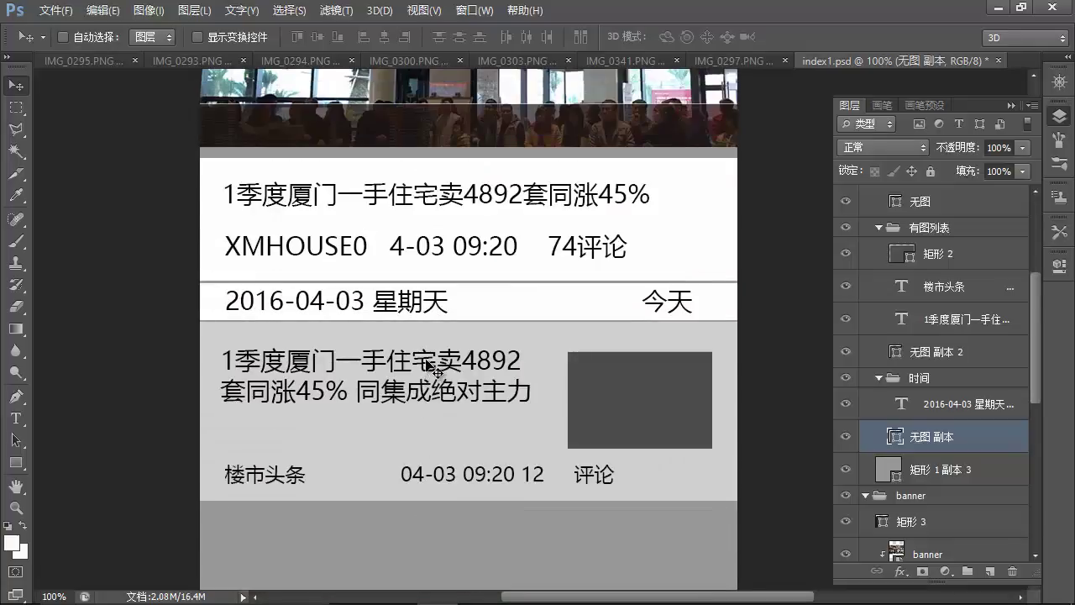
pyautogui.scroll(8, 429, 367)
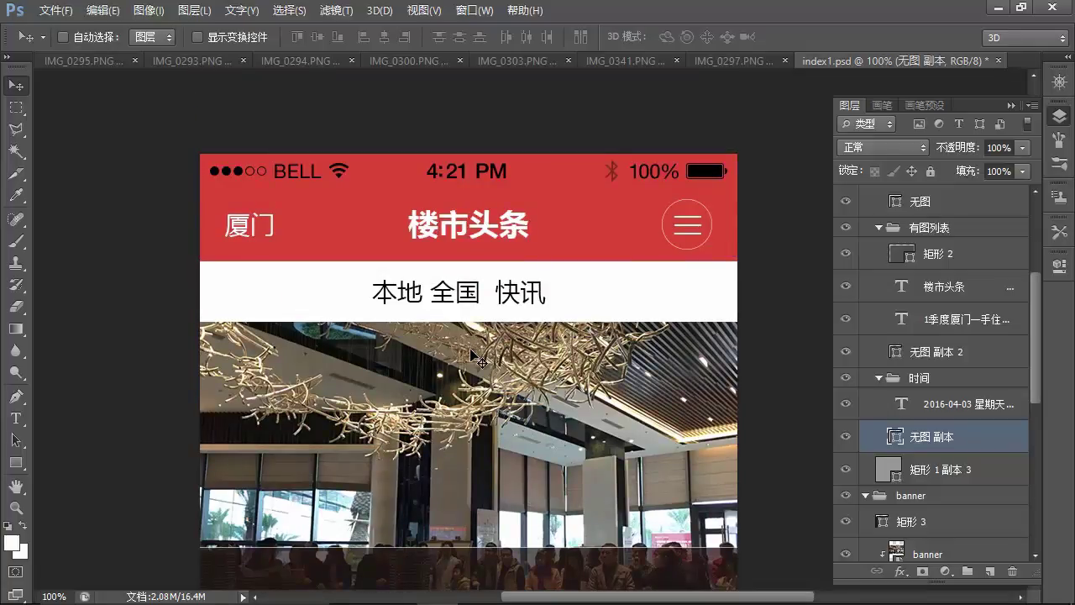
pyautogui.hotkey('ctrl', '-')
pyautogui.scroll(-3, 519, 365)
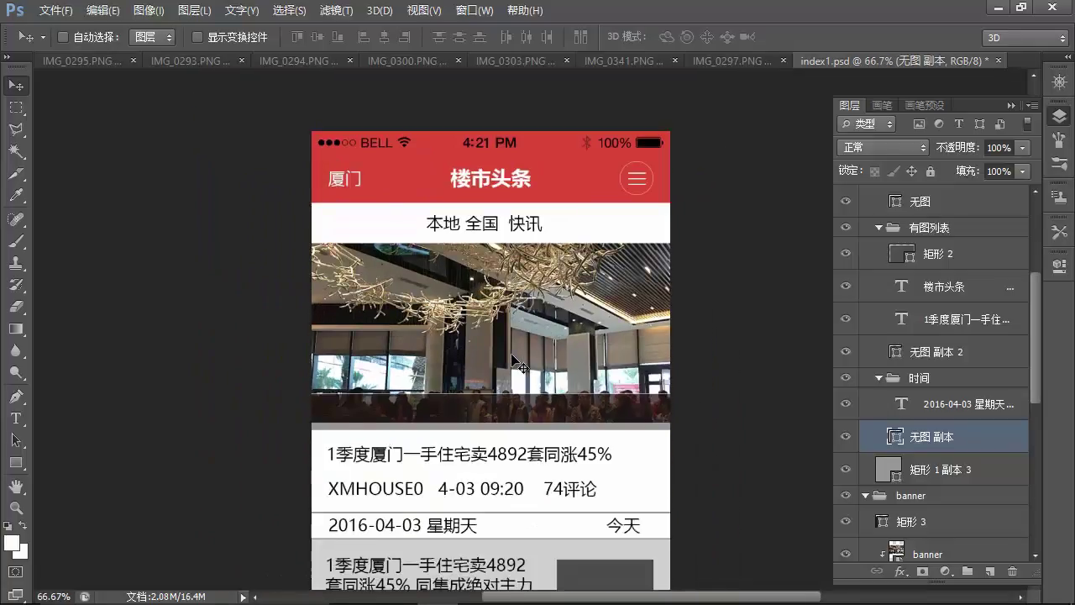
pyautogui.scroll(2, 512, 353)
pyautogui.scroll(-2, 514, 351)
pyautogui.scroll(1, 519, 348)
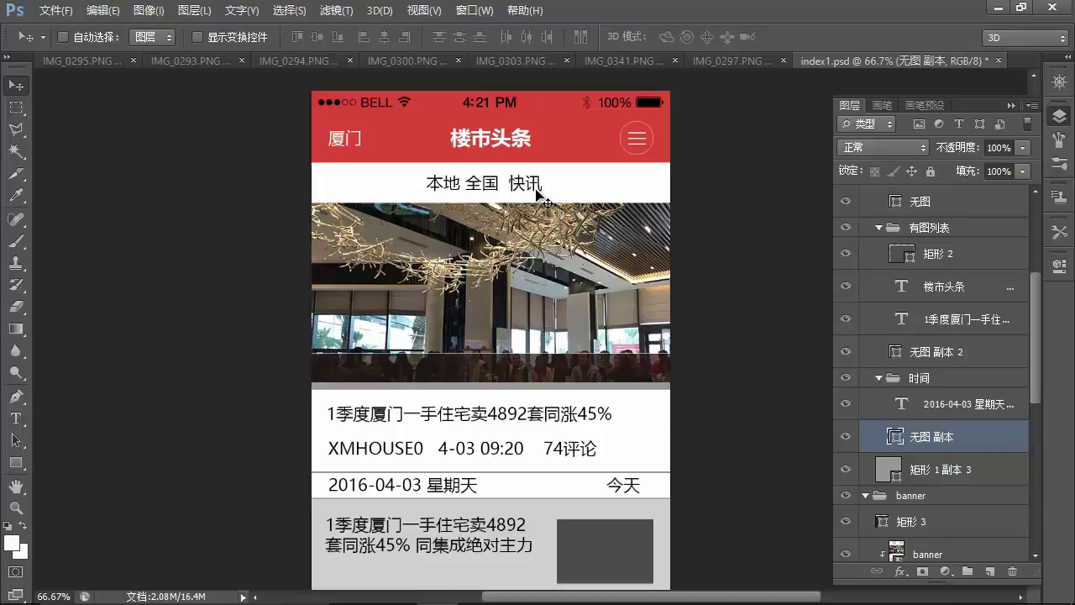
pyautogui.scroll(-3, 538, 193)
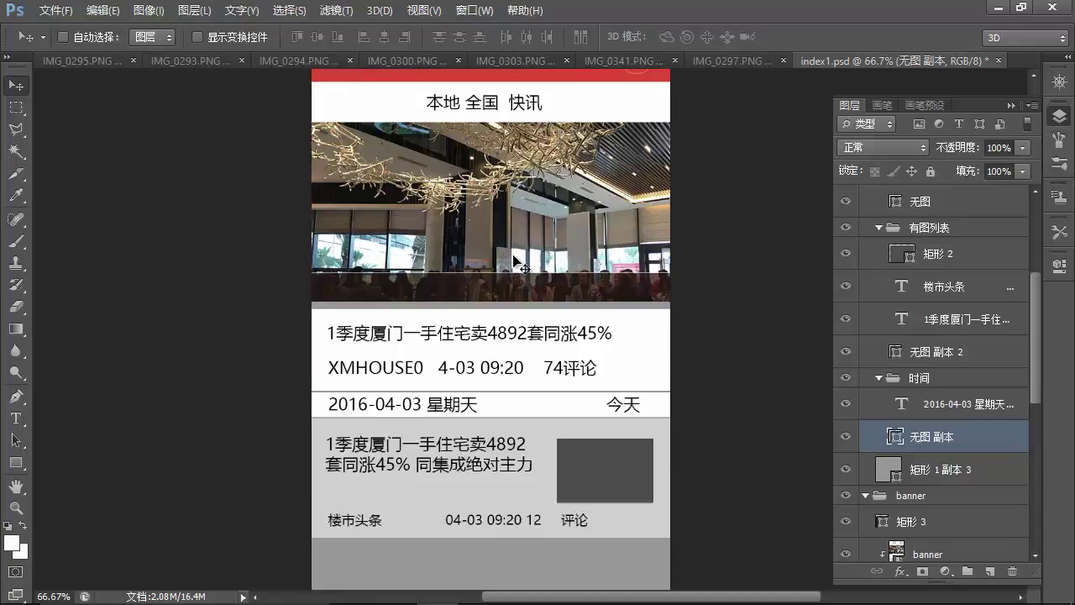
pyautogui.scroll(2, 437, 315)
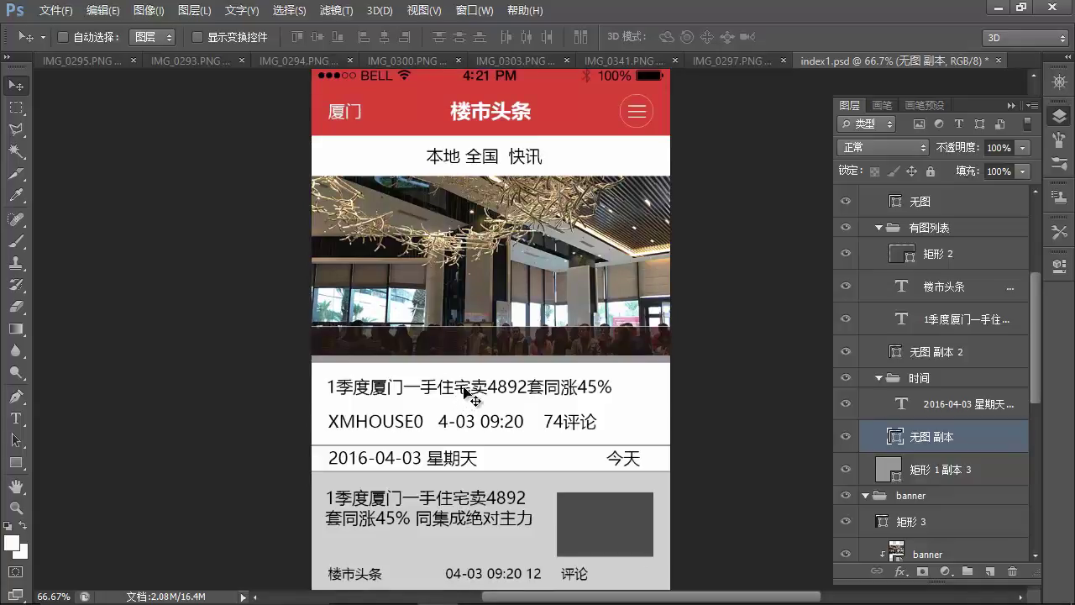
pyautogui.scroll(-1, 465, 389)
pyautogui.scroll(2, 493, 384)
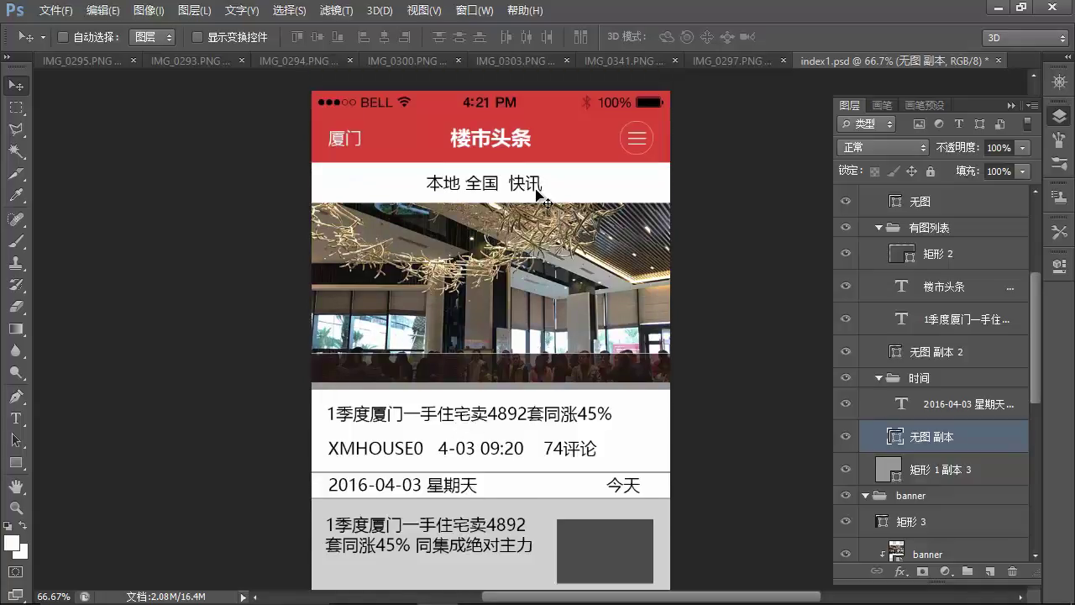
pyautogui.scroll(-3, 521, 239)
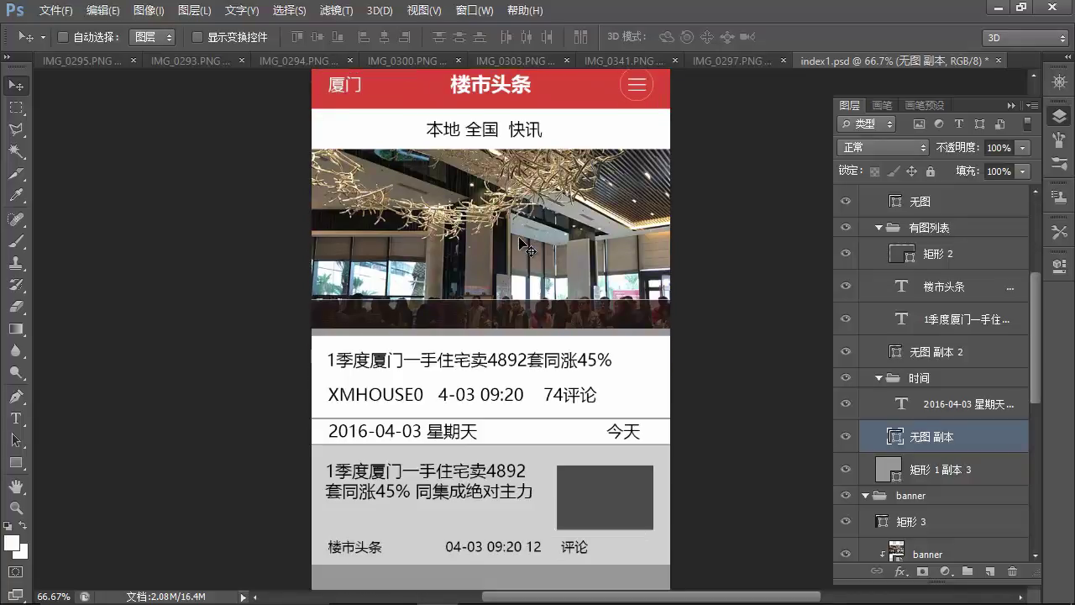
pyautogui.scroll(2, 521, 240)
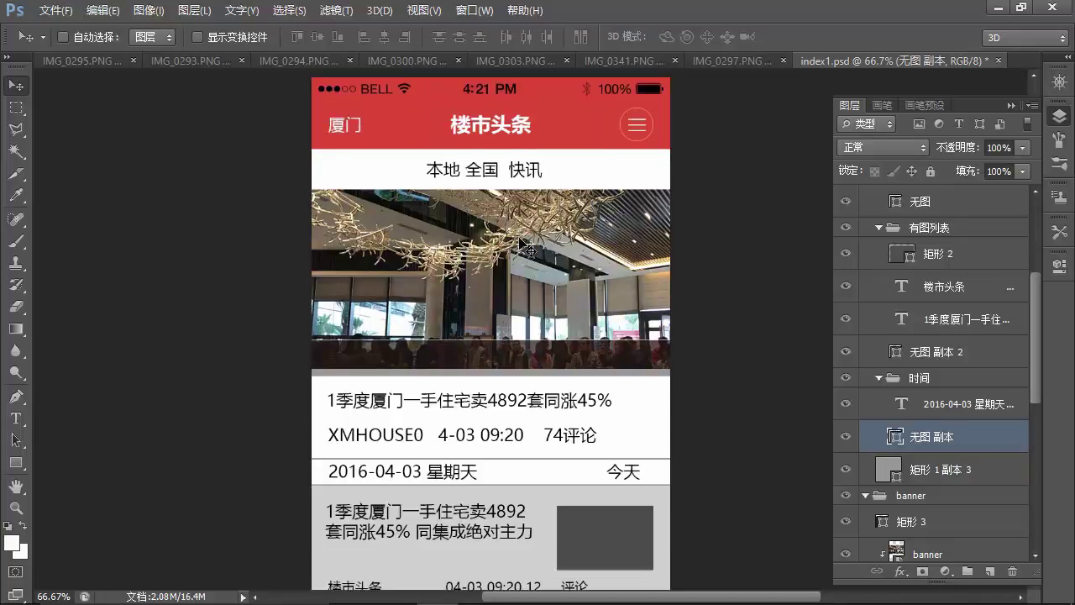